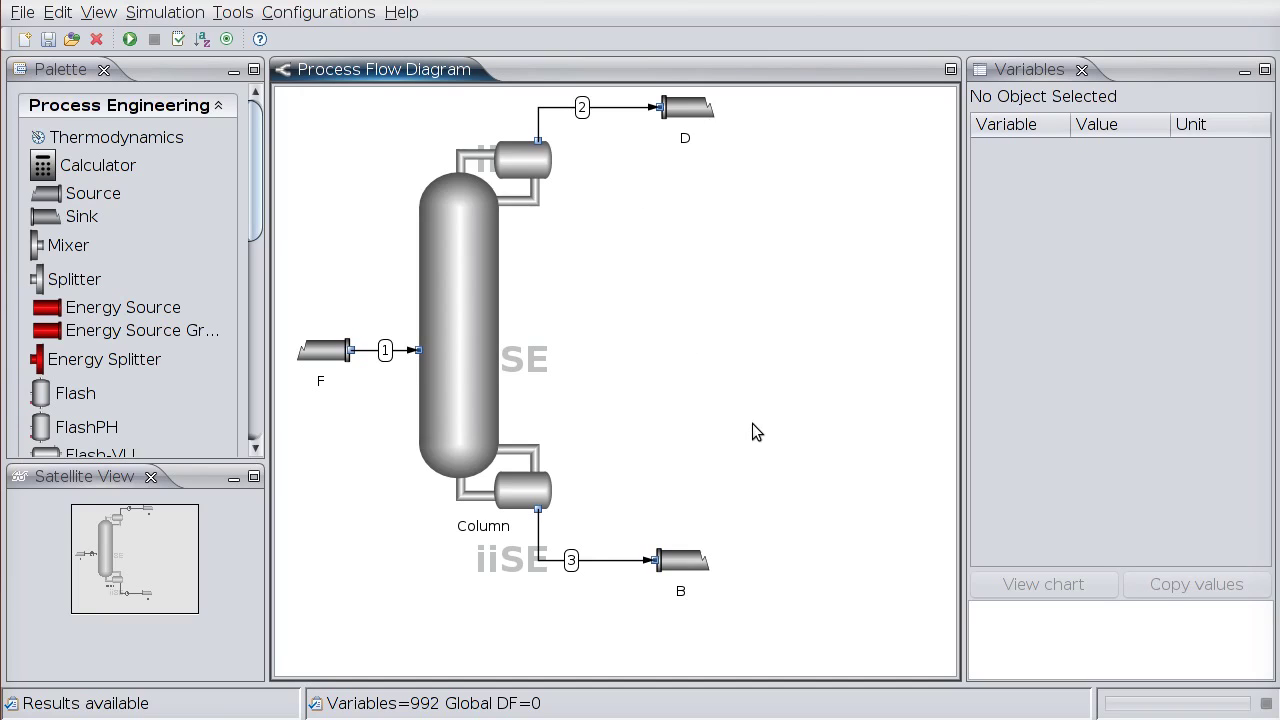
# Step: Chart the column's liquid composition profiles, x N-PENTANE through x N-NONANE
pyautogui.click(486, 342)
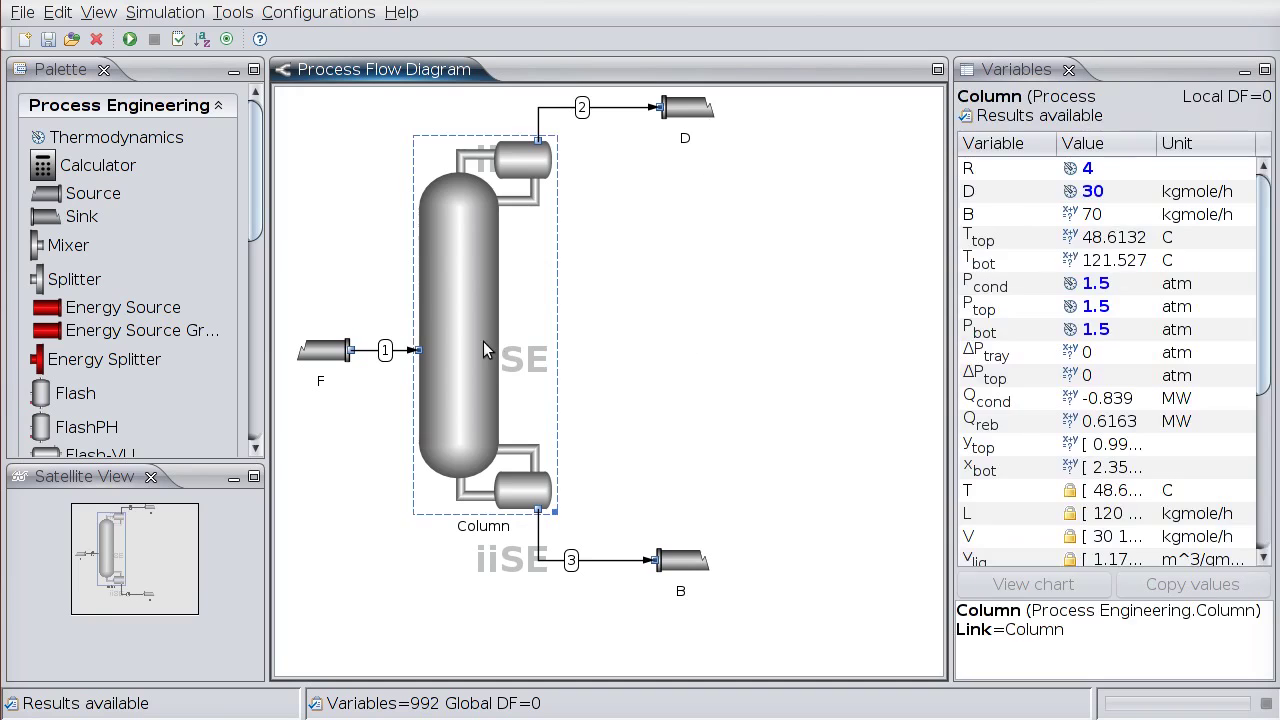
pyautogui.click(1261, 465)
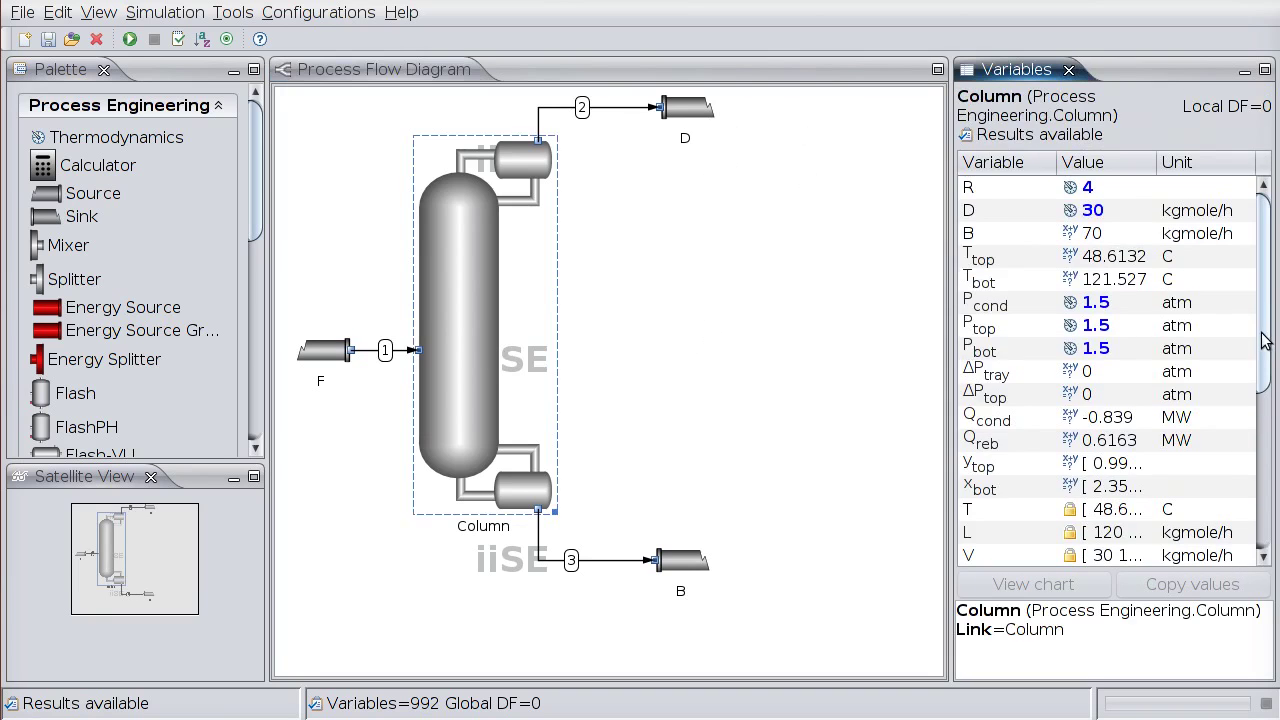
pyautogui.moveTo(1261, 465); pyautogui.dragTo(1264, 515)
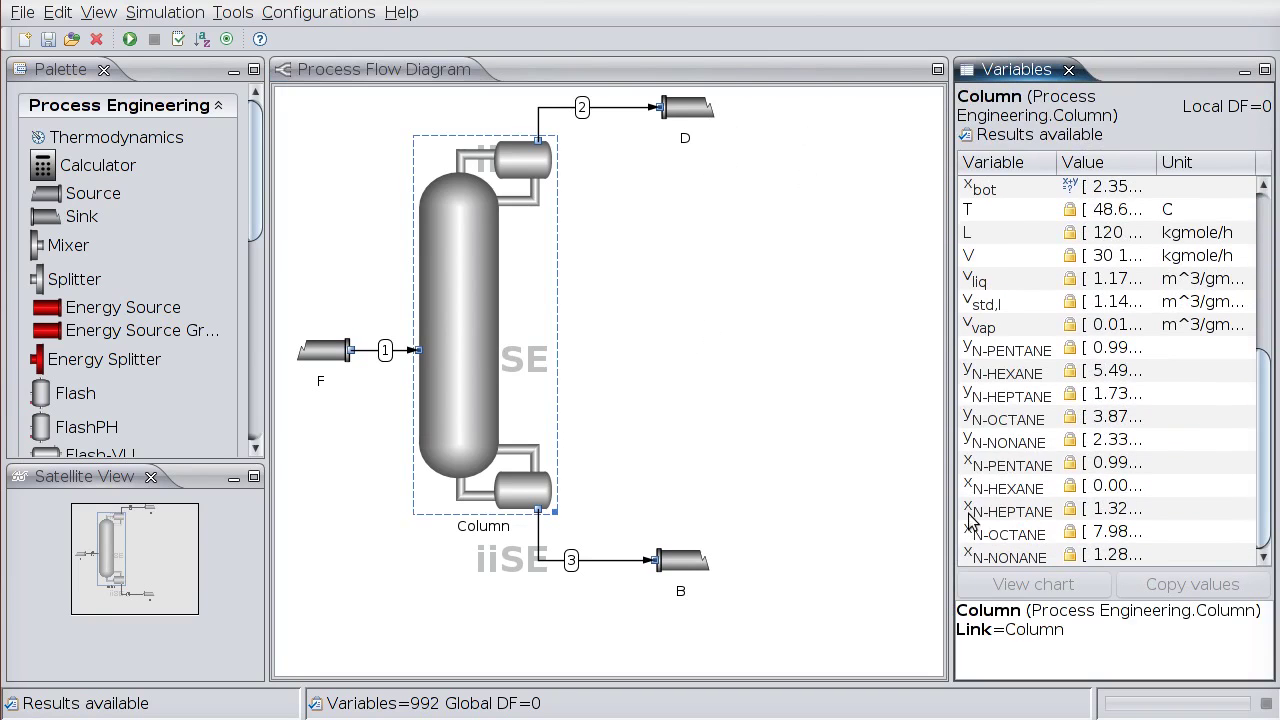
pyautogui.moveTo(1000, 466); pyautogui.dragTo(1000, 557)
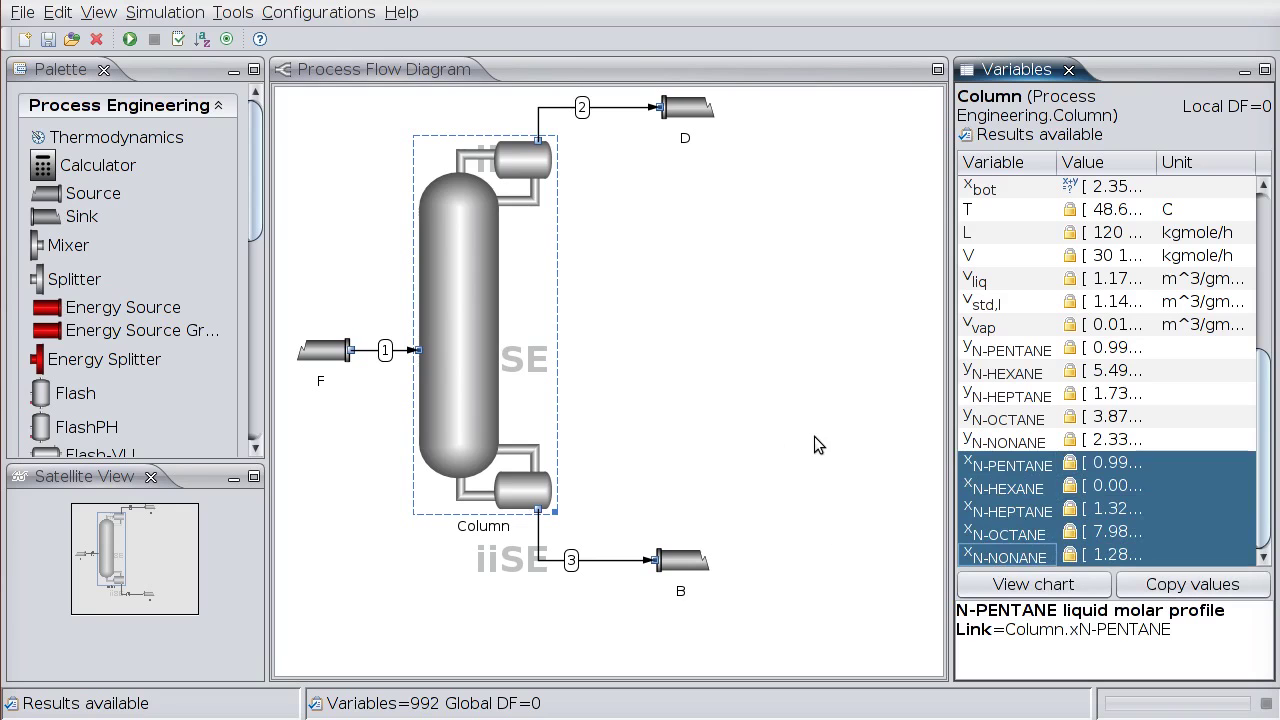
pyautogui.click(1055, 594)
# Step: Move the composition chart window aside
pyautogui.moveTo(694, 122); pyautogui.dragTo(934, 180)
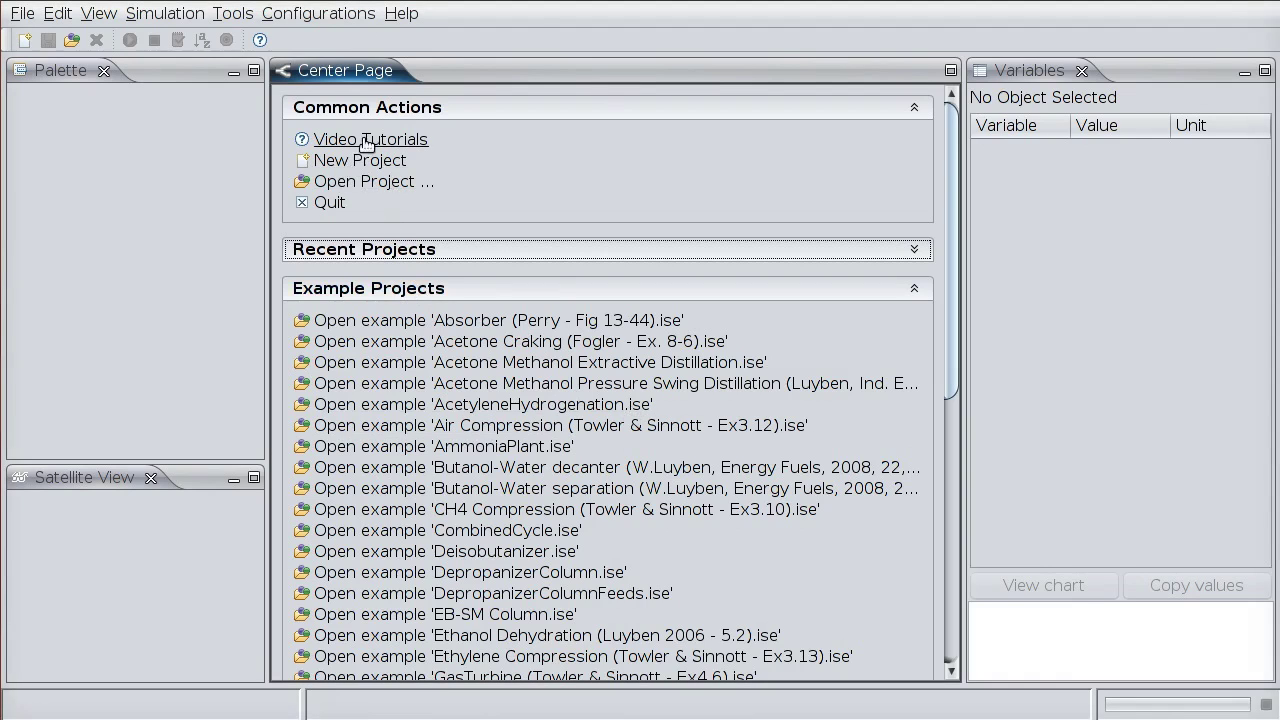
# Step: Create a new project that uses the Process Engineering library
pyautogui.click(396, 165)
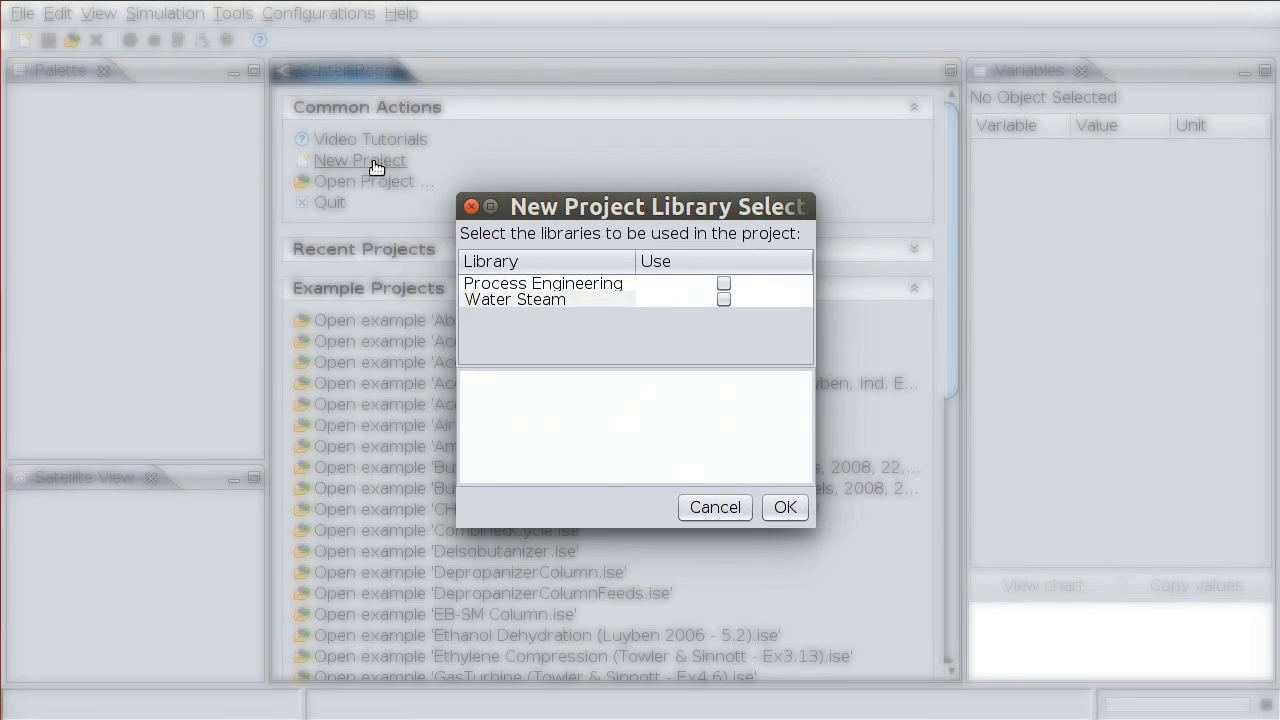
pyautogui.click(724, 284)
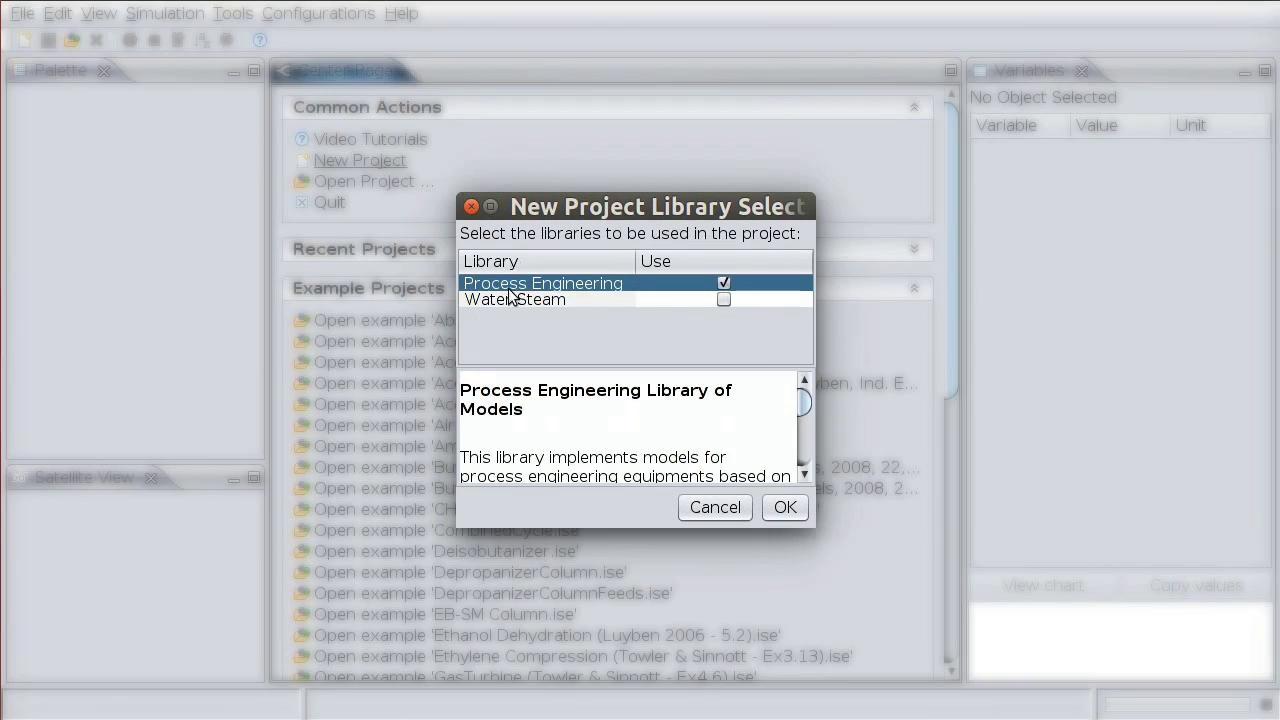
pyautogui.click(785, 508)
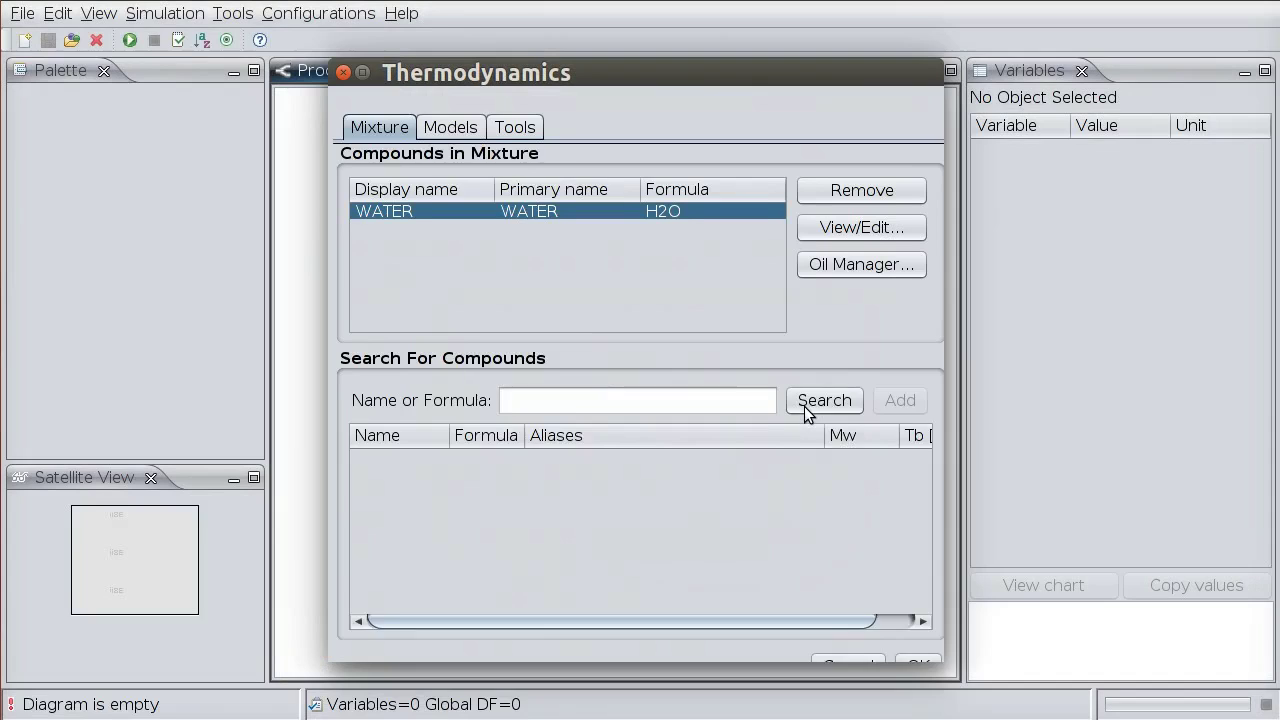
# Step: Remove WATER from the mixture and add N-PENTANE and N-HEXANE
pyautogui.click(820, 172)
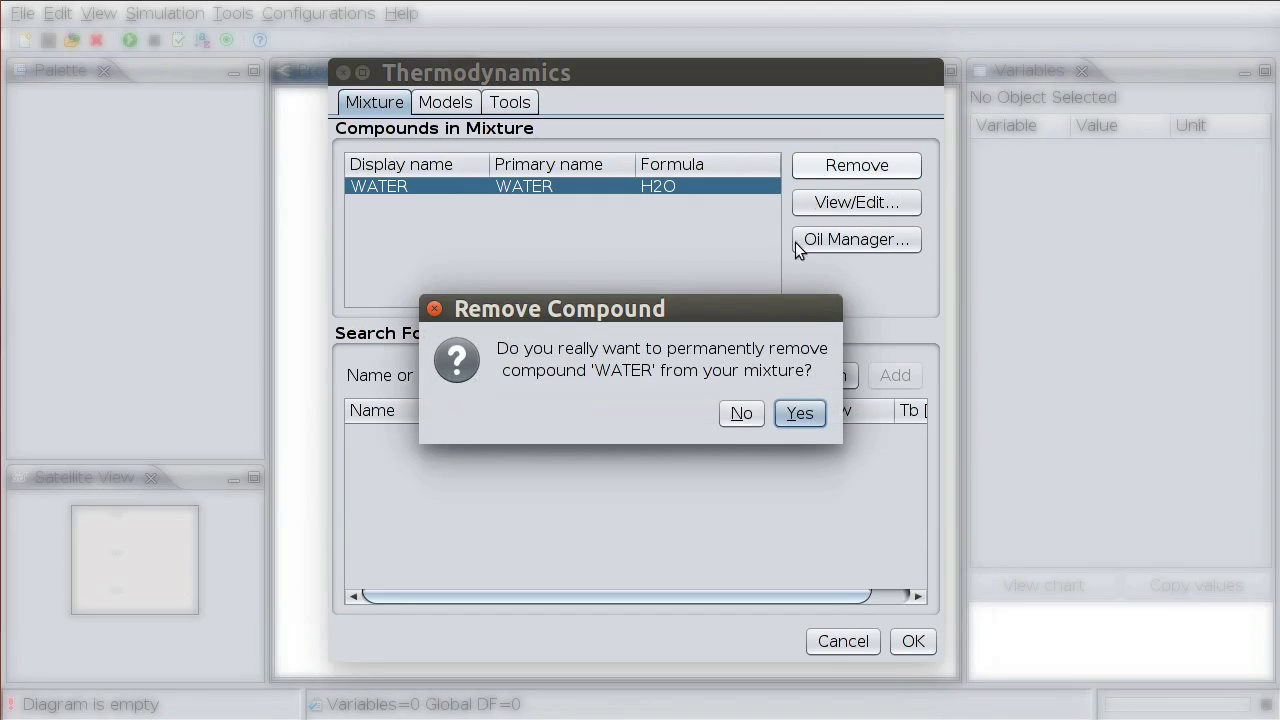
pyautogui.click(799, 413)
pyautogui.click(579, 373)
pyautogui.write('c')
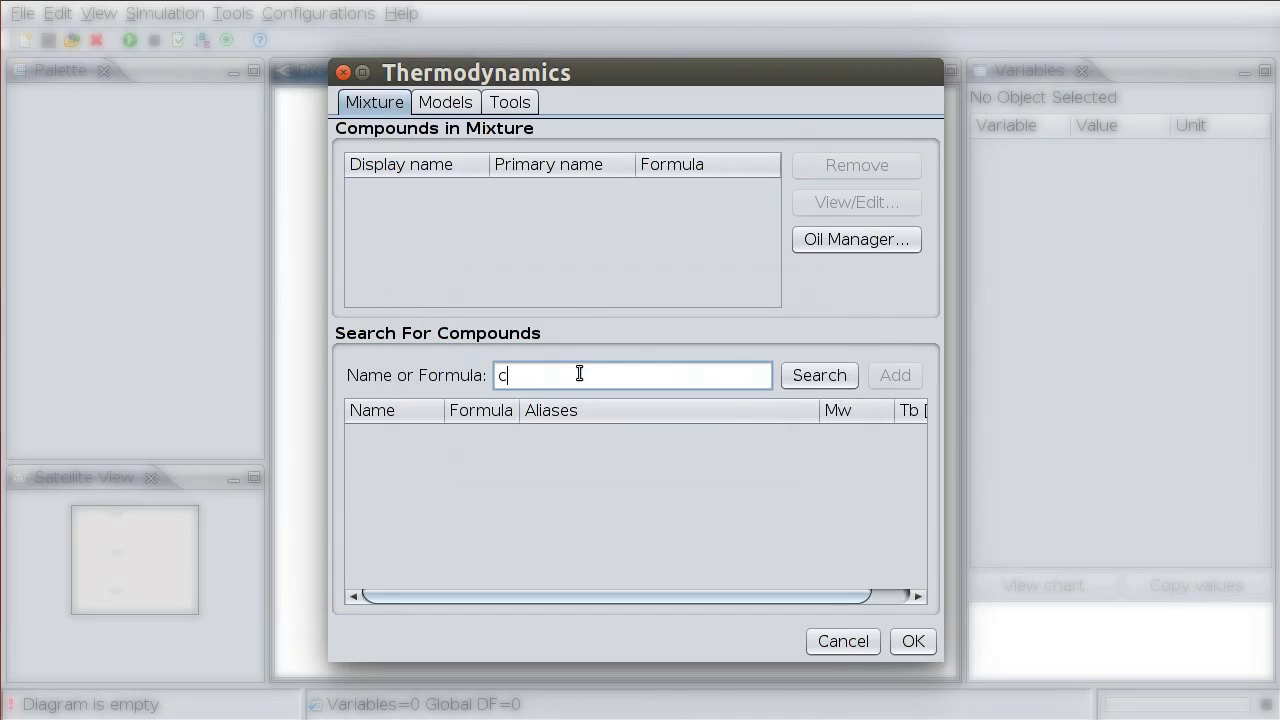
pyautogui.write('5')
pyautogui.press('Return')
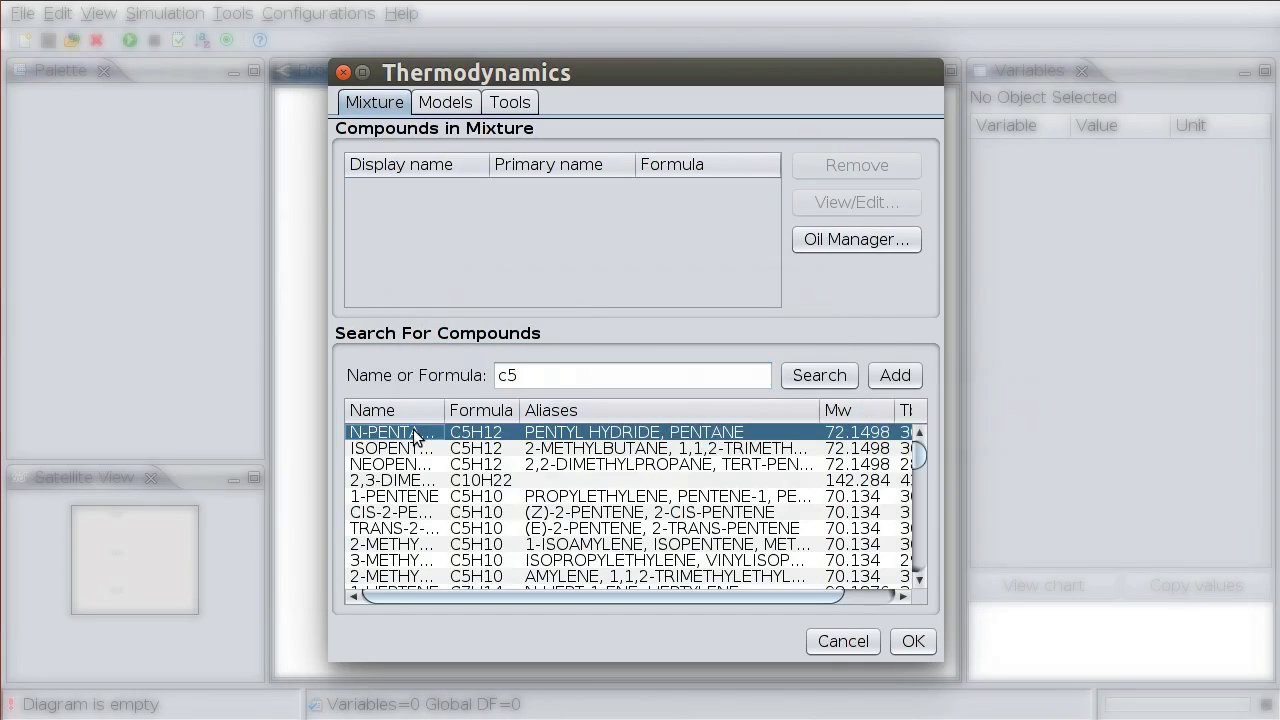
pyautogui.doubleClick(415, 435)
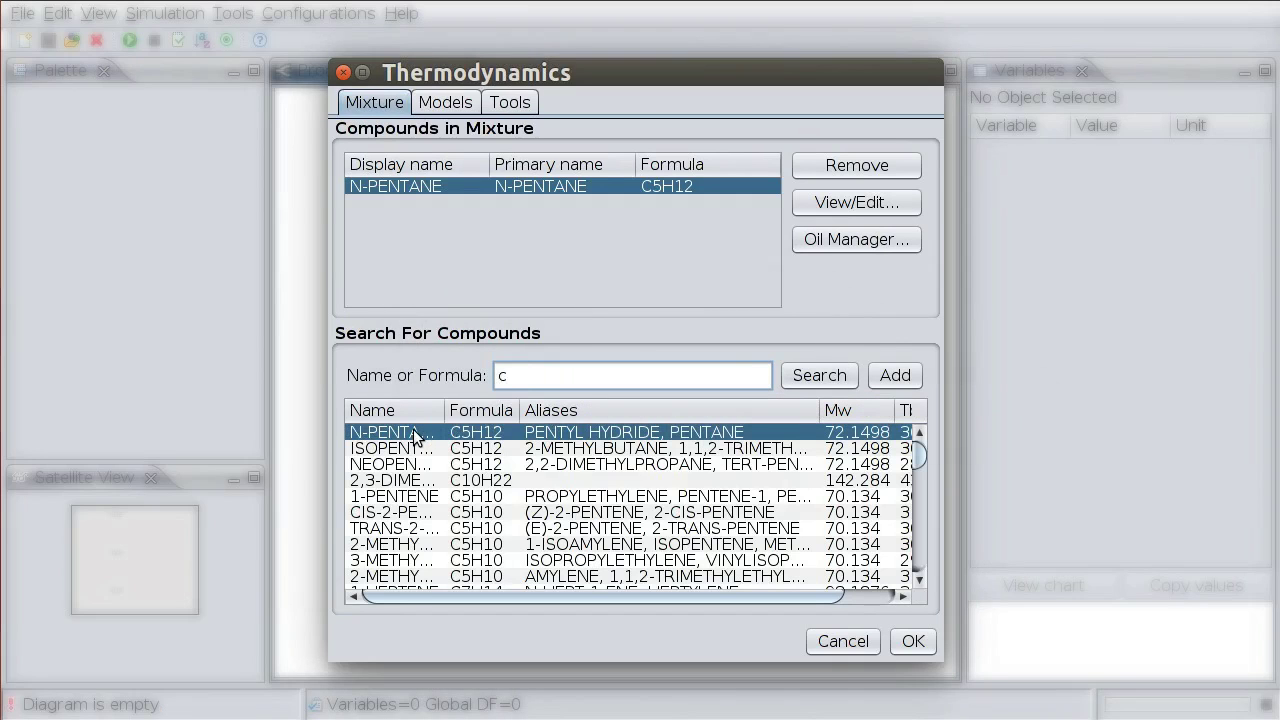
pyautogui.write('6')
pyautogui.press('Return')
pyautogui.doubleClick(407, 435)
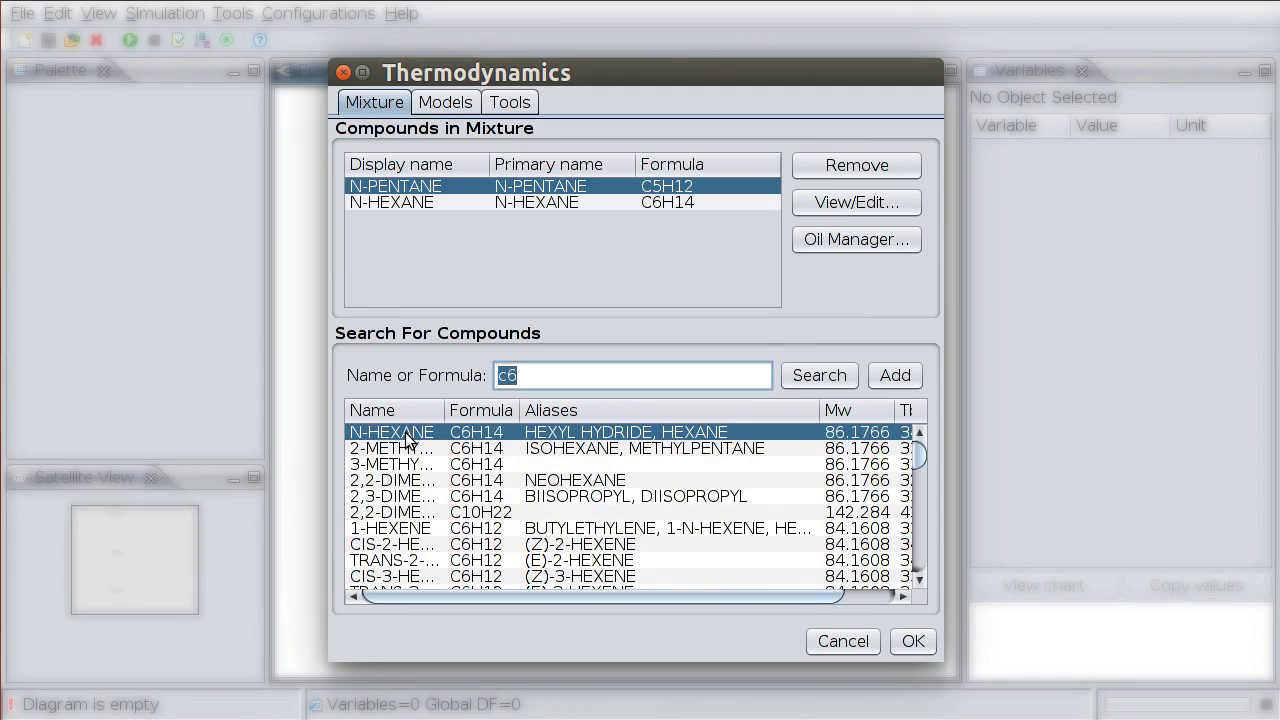
pyautogui.write('7')
# Step: Add N-HEPTANE, N-OCTANE and N-NONANE to the mixture
pyautogui.press('Return')
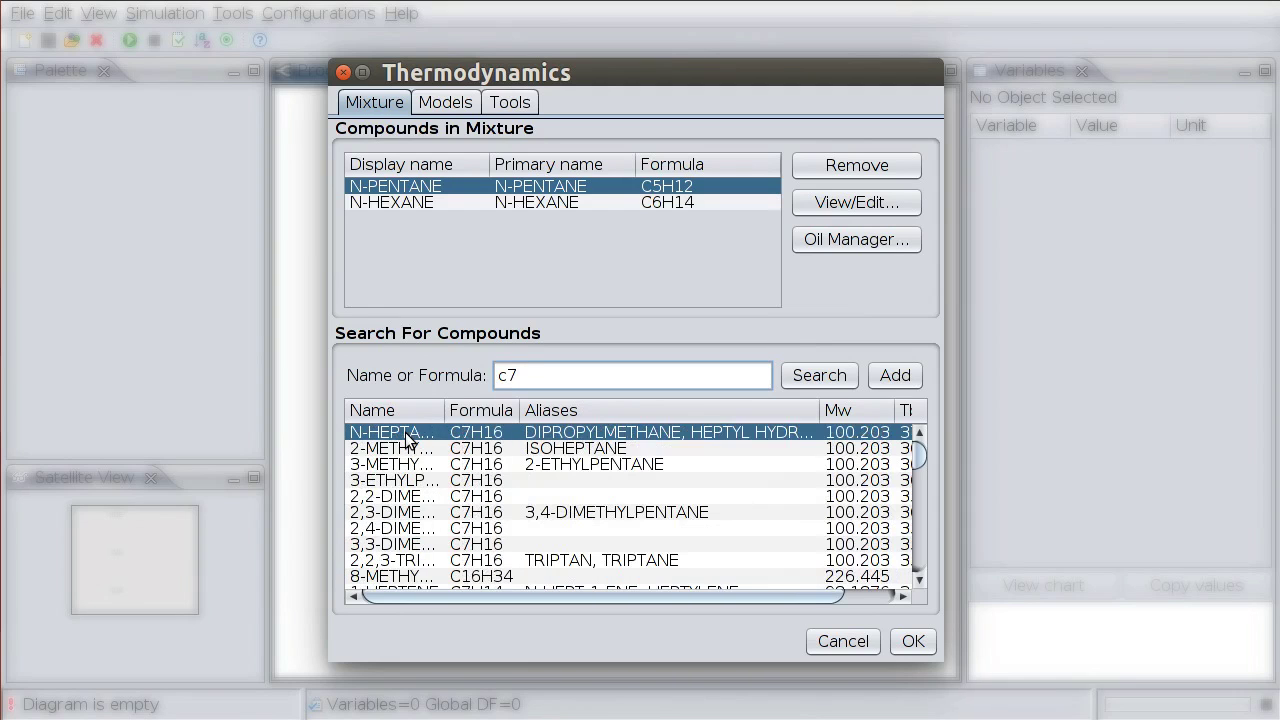
pyautogui.click(903, 378)
pyautogui.write('8')
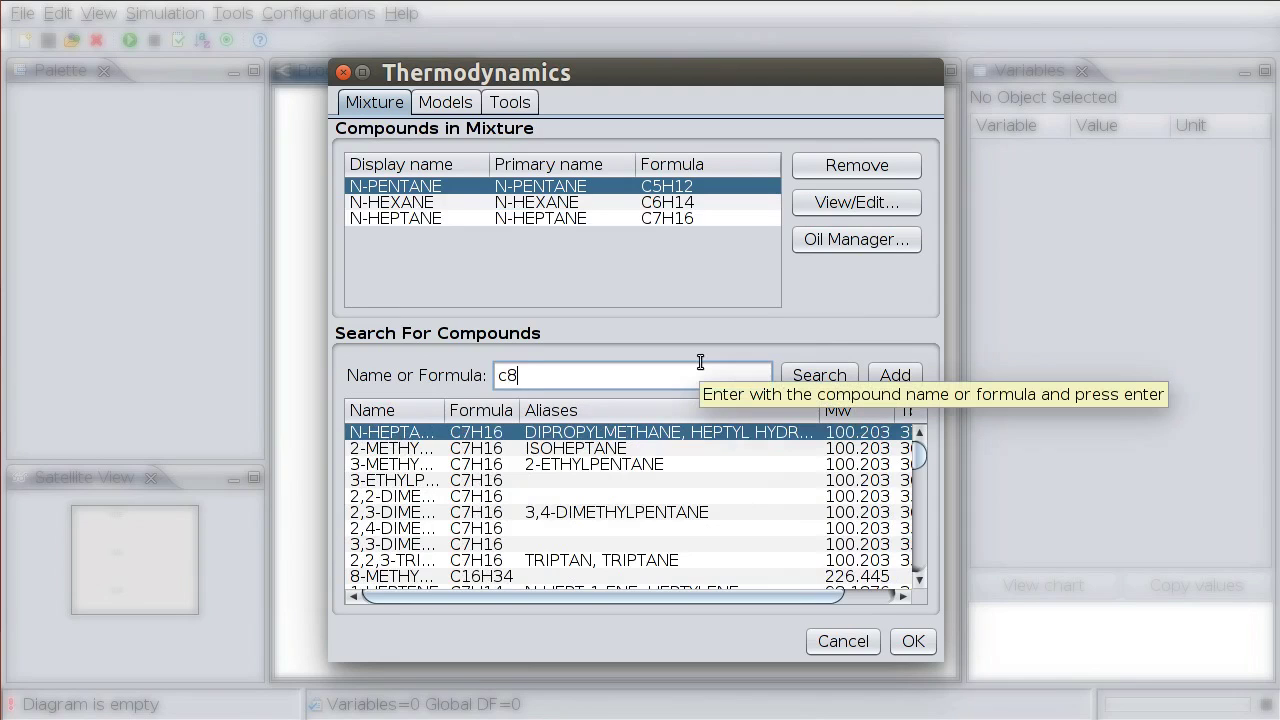
pyautogui.press('Return')
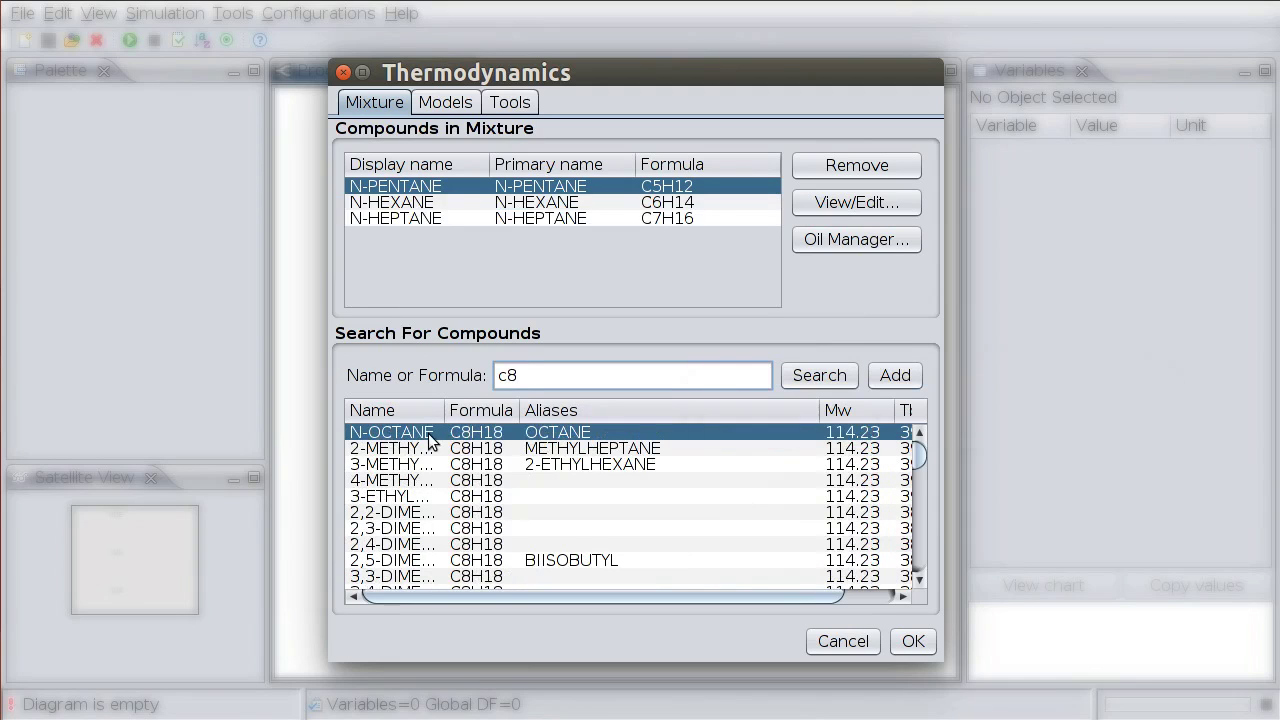
pyautogui.doubleClick(428, 434)
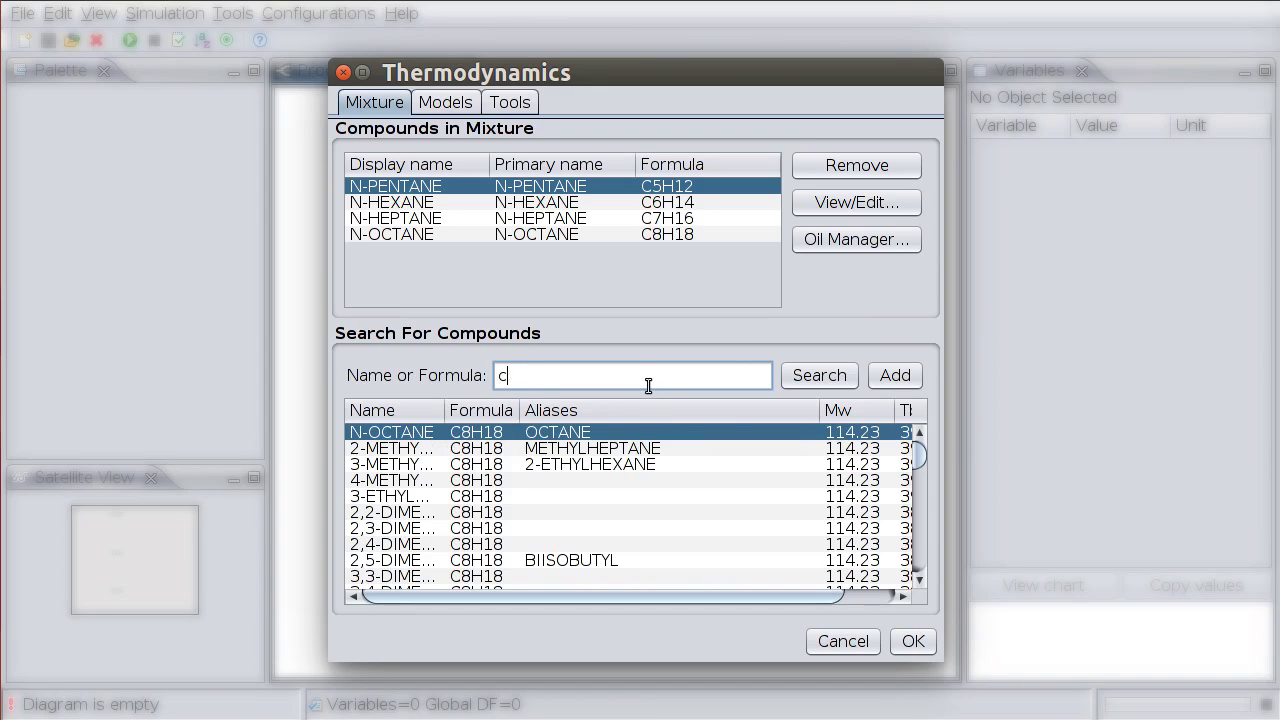
pyautogui.write('9')
pyautogui.press('Return')
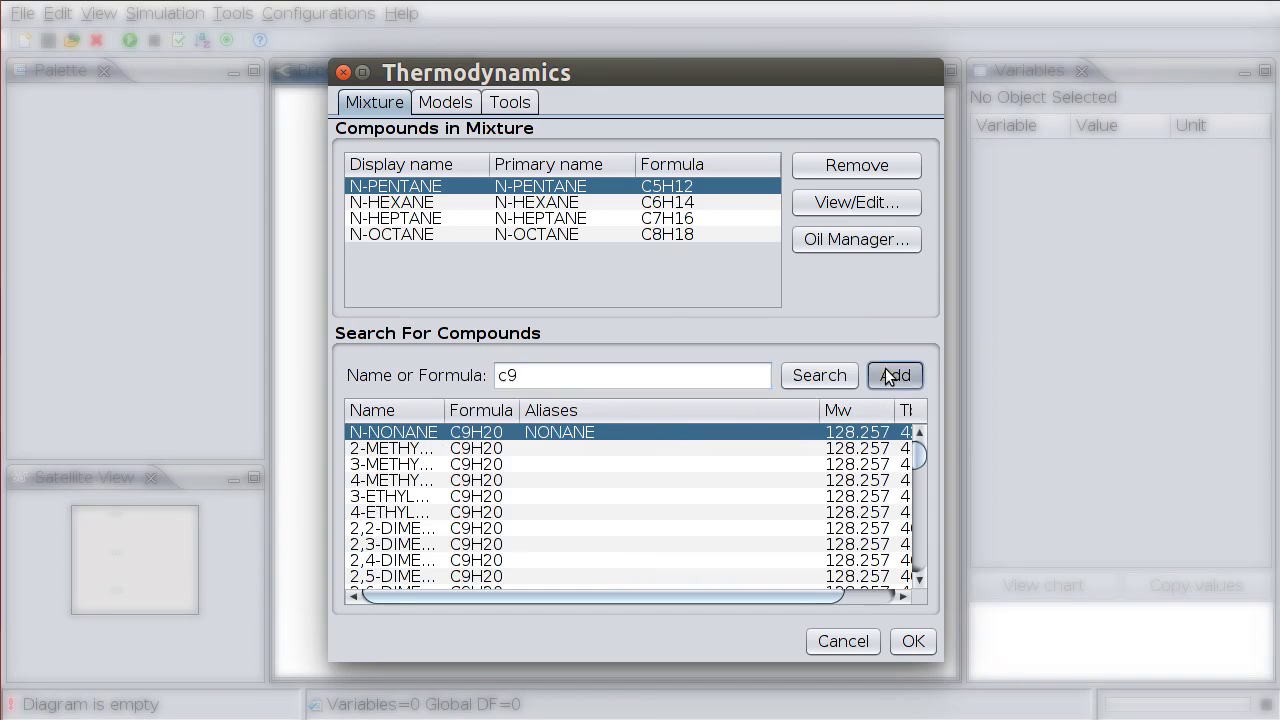
pyautogui.click(894, 375)
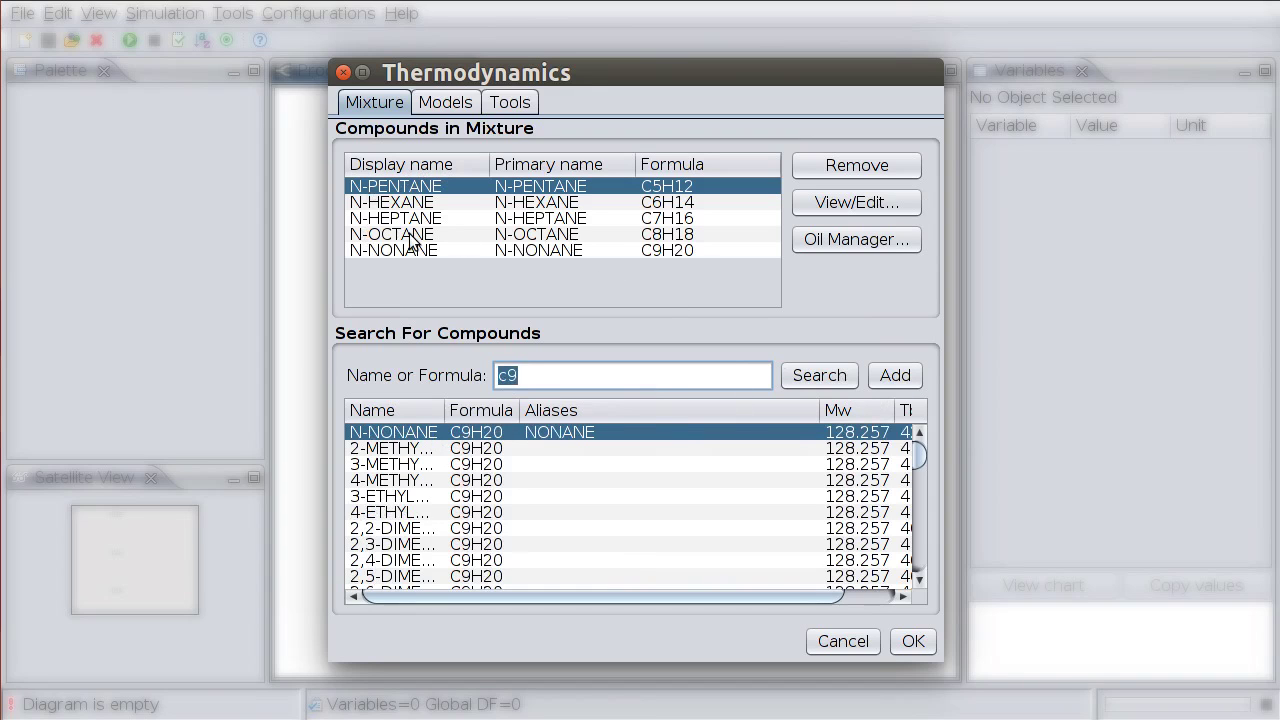
# Step: Review the equation-of-state choices in the thermodynamic model settings
pyautogui.click(452, 100)
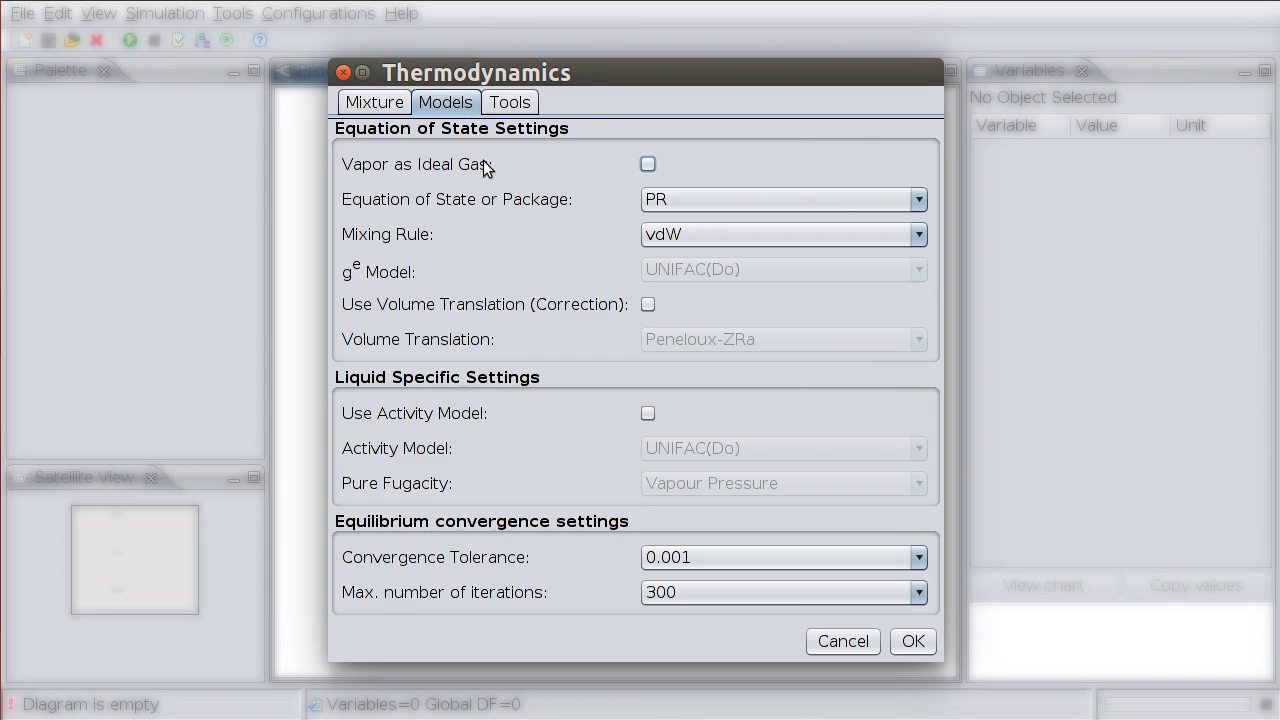
pyautogui.click(675, 199)
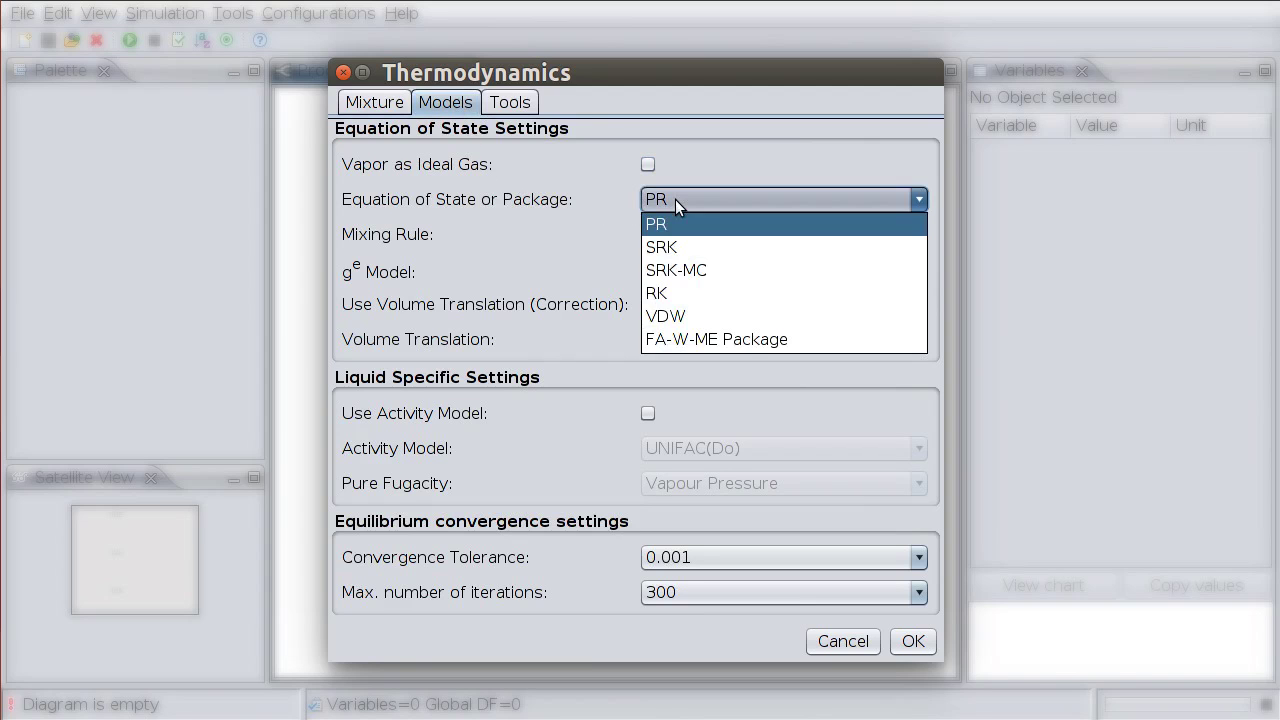
pyautogui.click(354, 104)
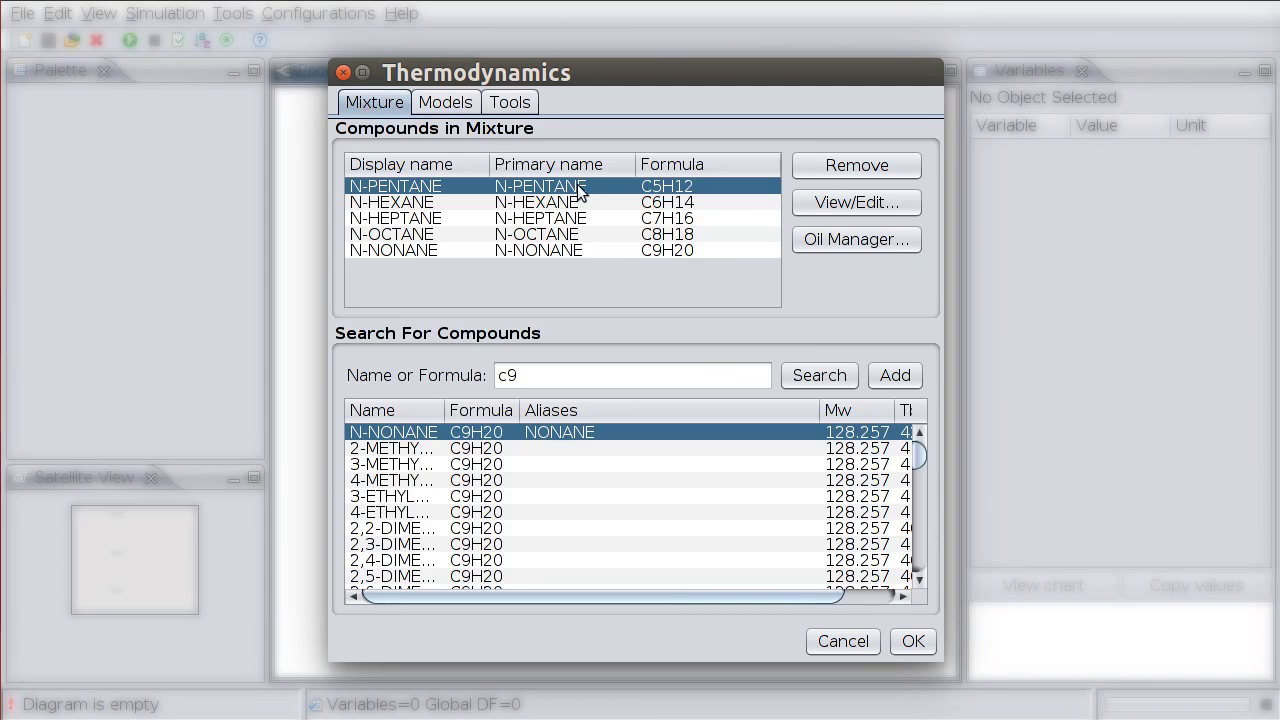
# Step: Accept the thermodynamics settings and place a feed source named F
pyautogui.click(908, 641)
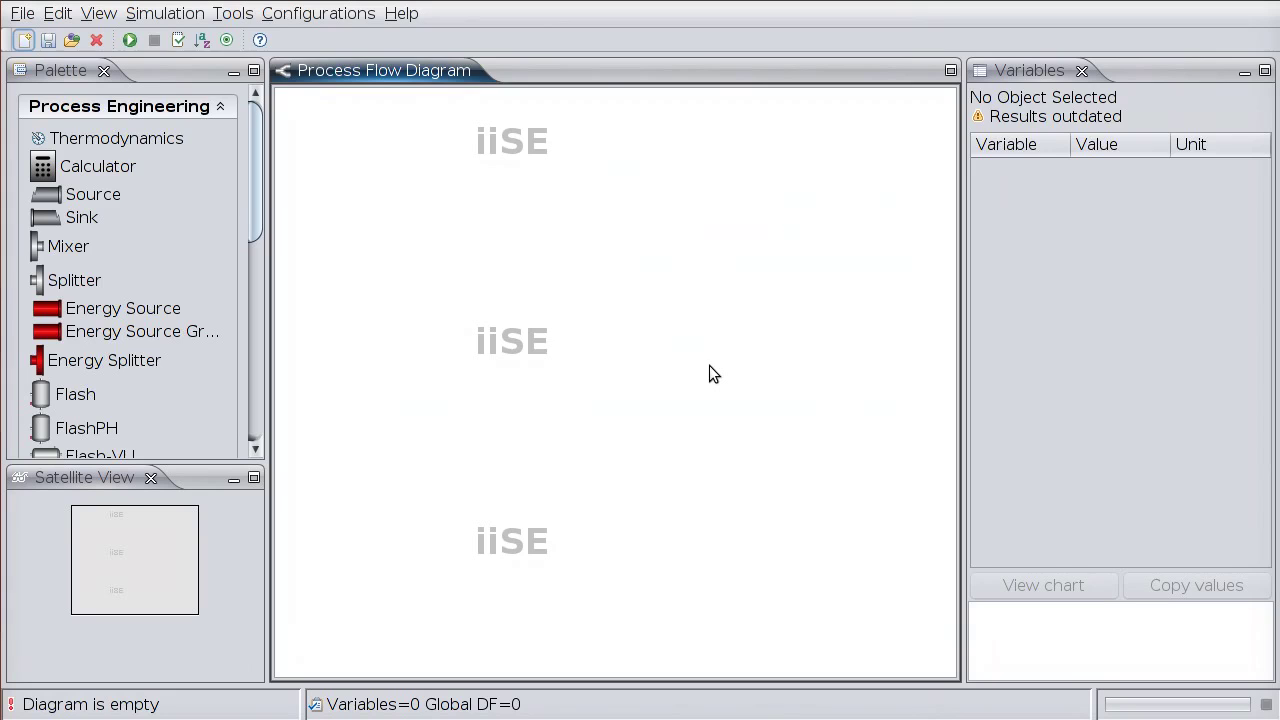
pyautogui.moveTo(93, 194); pyautogui.dragTo(318, 132)
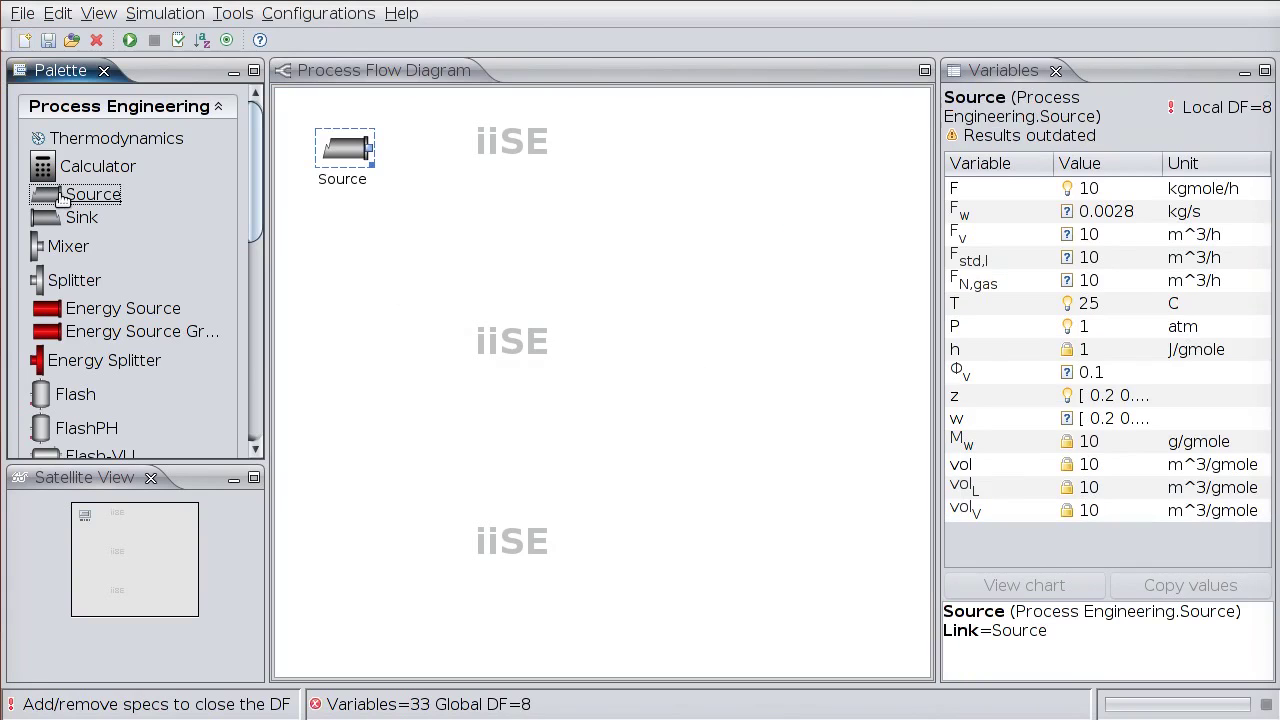
pyautogui.click(354, 186)
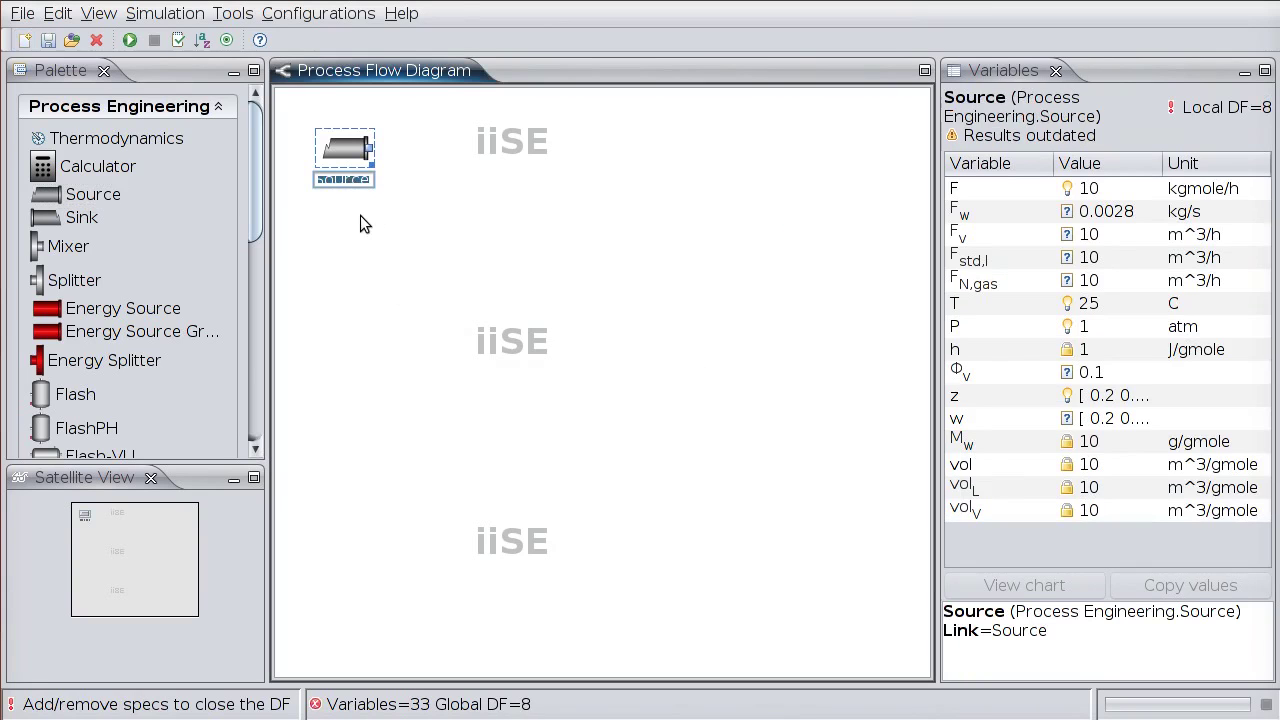
pyautogui.write('F')
pyautogui.press('Return')
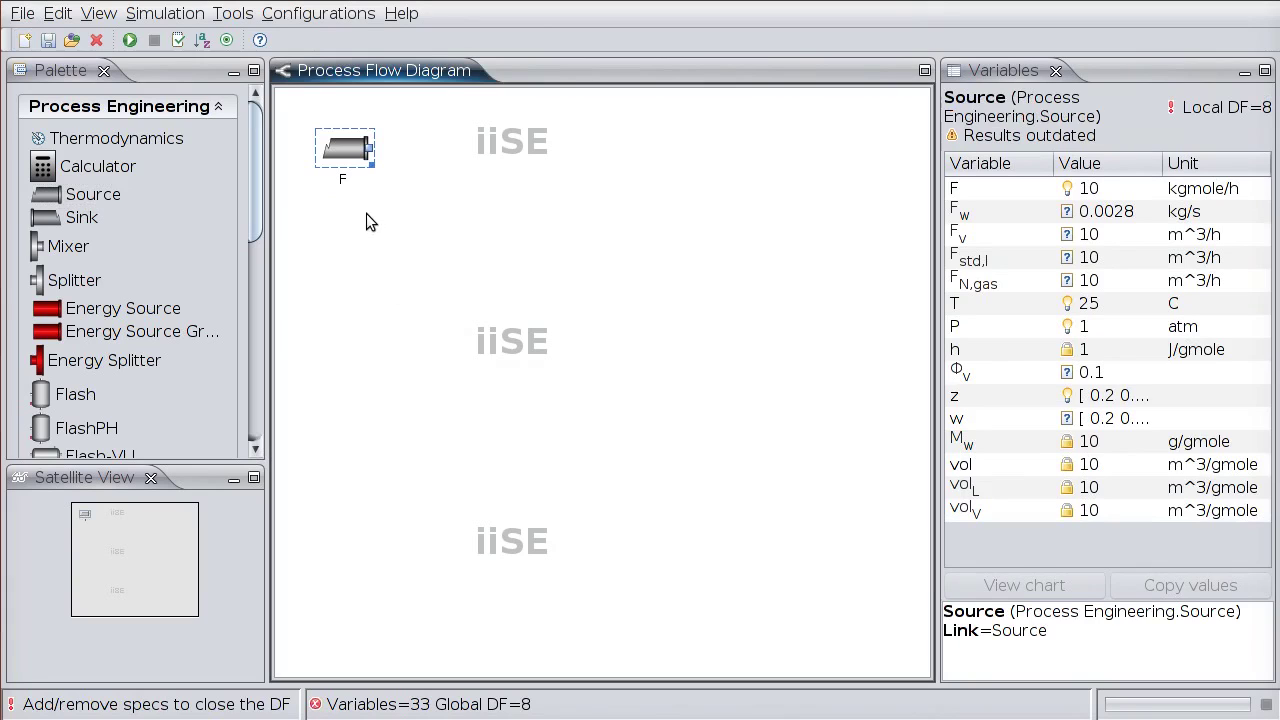
# Step: Set feed F to 100 kgmole/h, 120 °C and 2 atm
pyautogui.click(1075, 192)
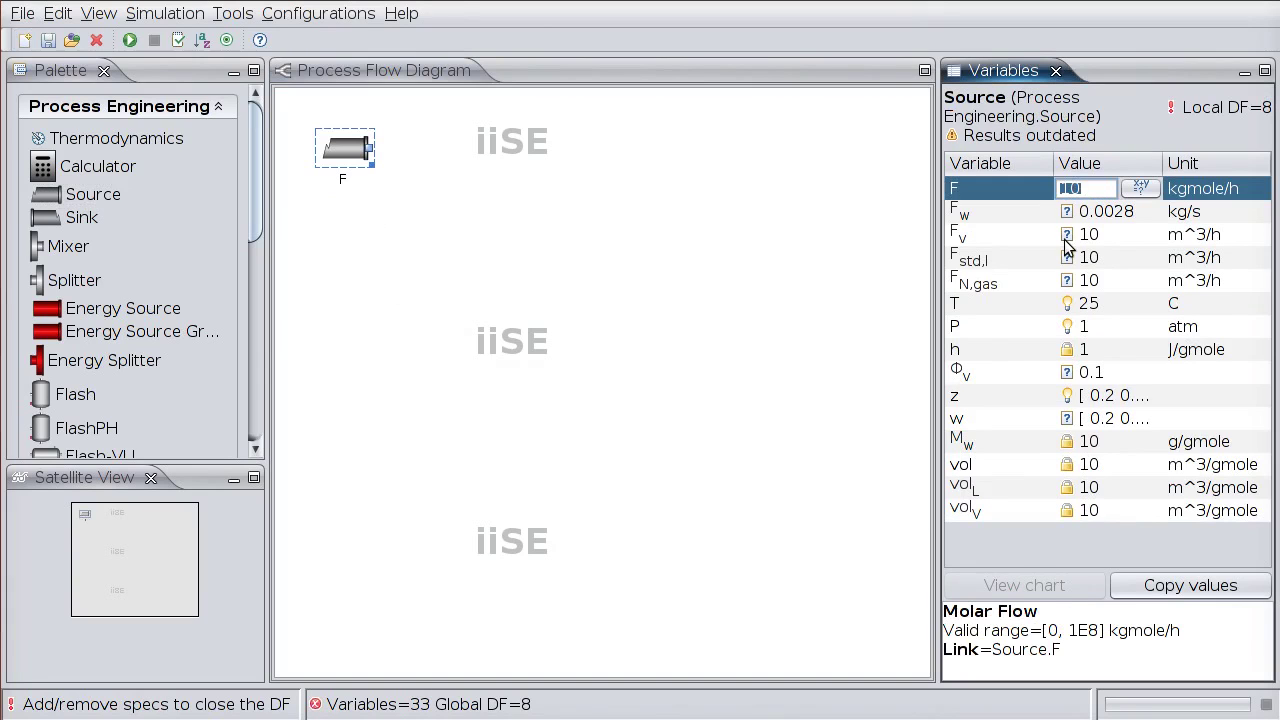
pyautogui.write('100')
pyautogui.press('Return')
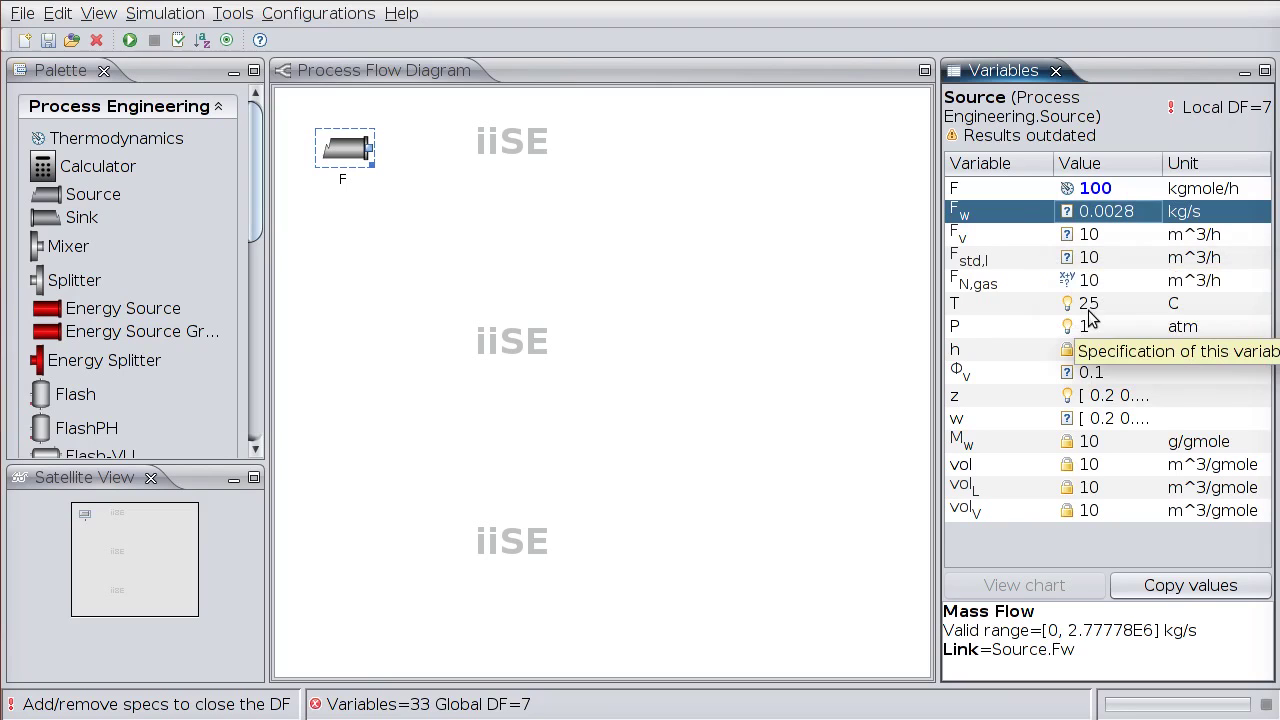
pyautogui.click(1092, 305)
pyautogui.write('120')
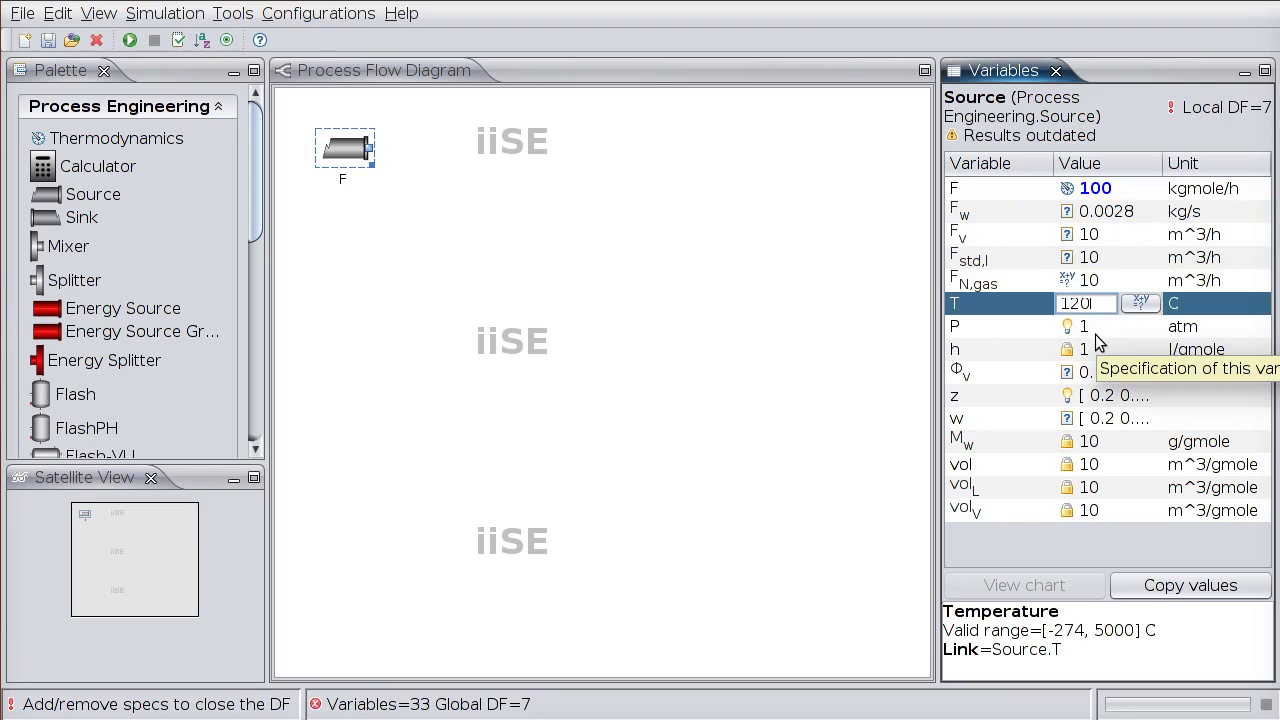
pyautogui.press('Return')
pyautogui.click(1080, 321)
pyautogui.write('2')
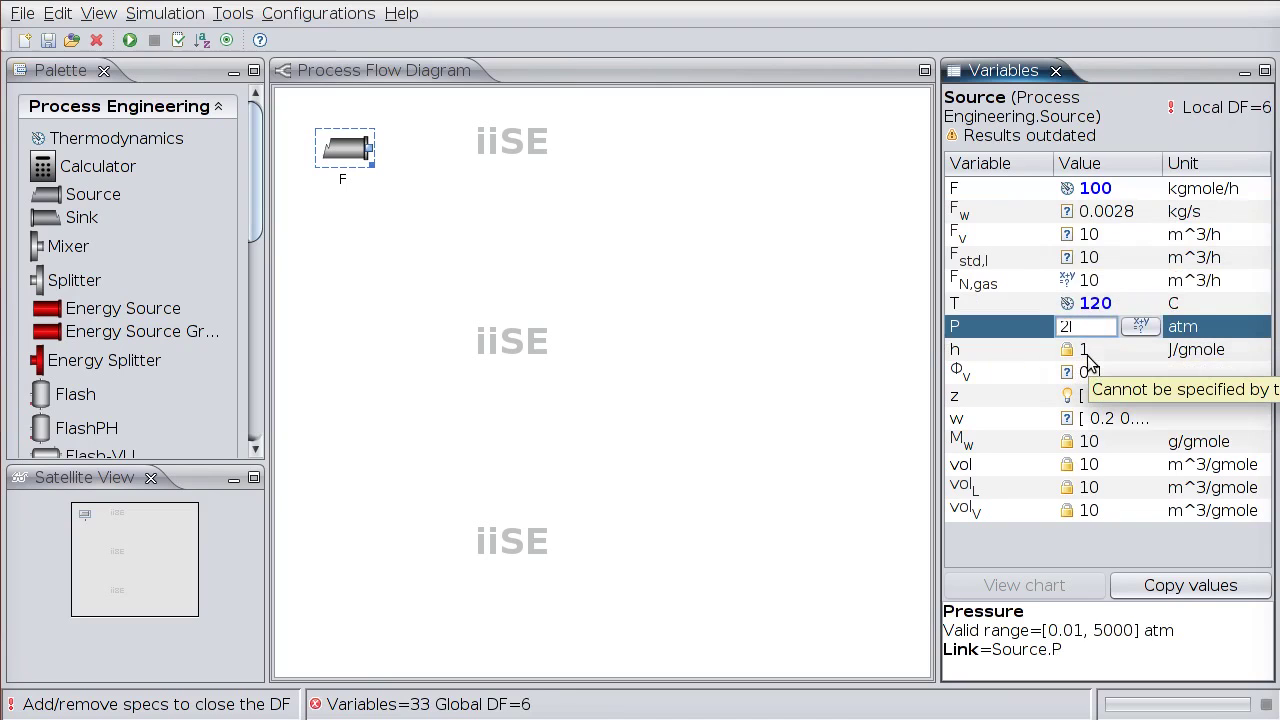
pyautogui.press('Return')
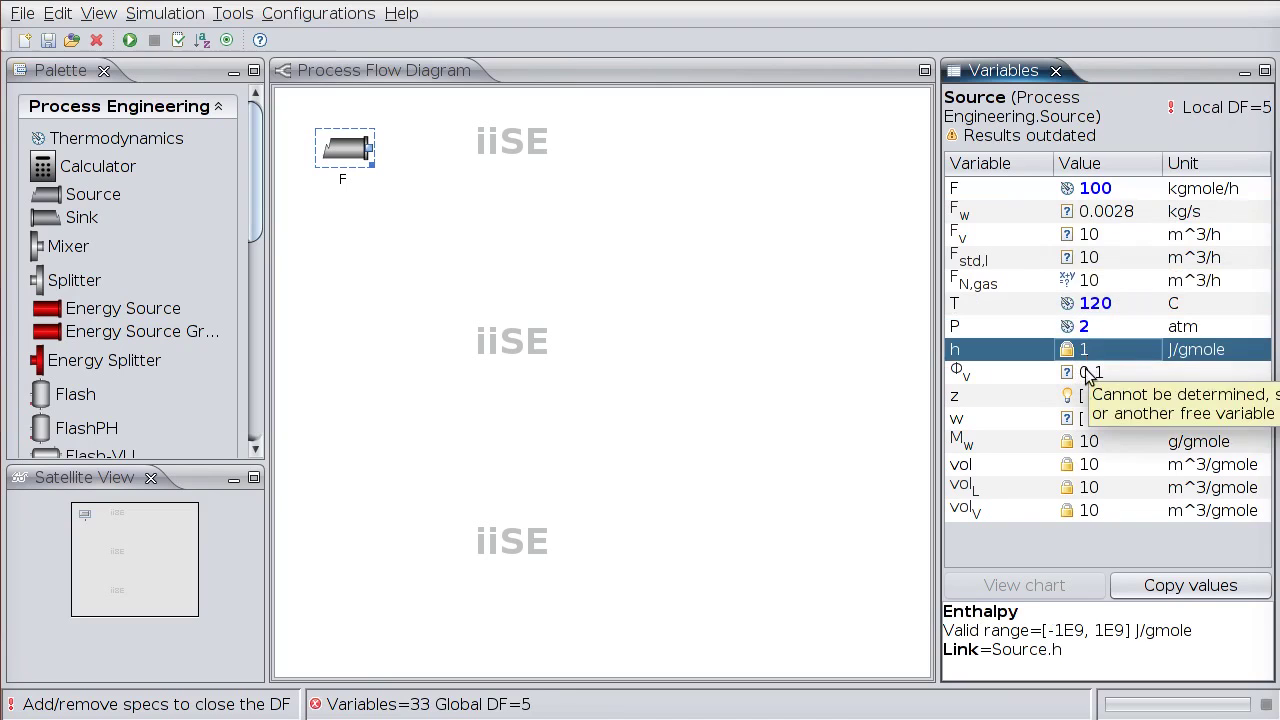
# Step: Enter F's composition as 30/15/15/5/35 percent, pentane through nonane
pyautogui.click(1090, 395)
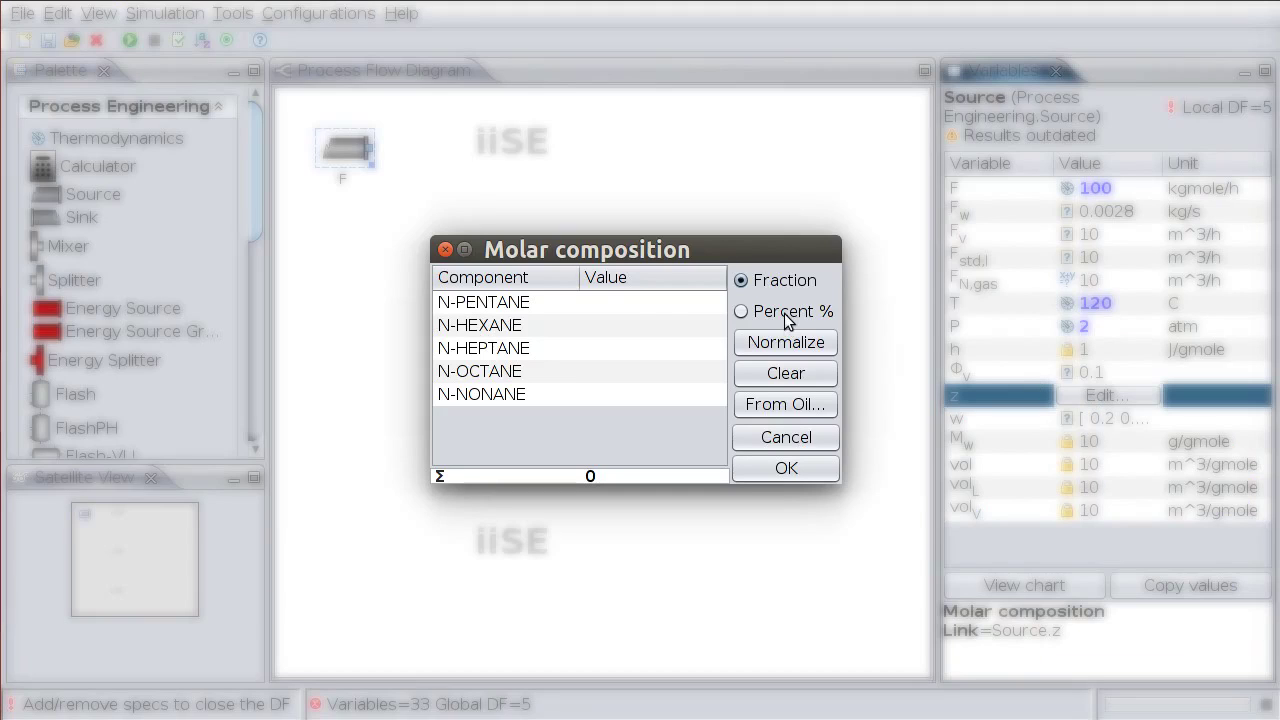
pyautogui.click(786, 316)
pyautogui.doubleClick(641, 301)
pyautogui.write('30')
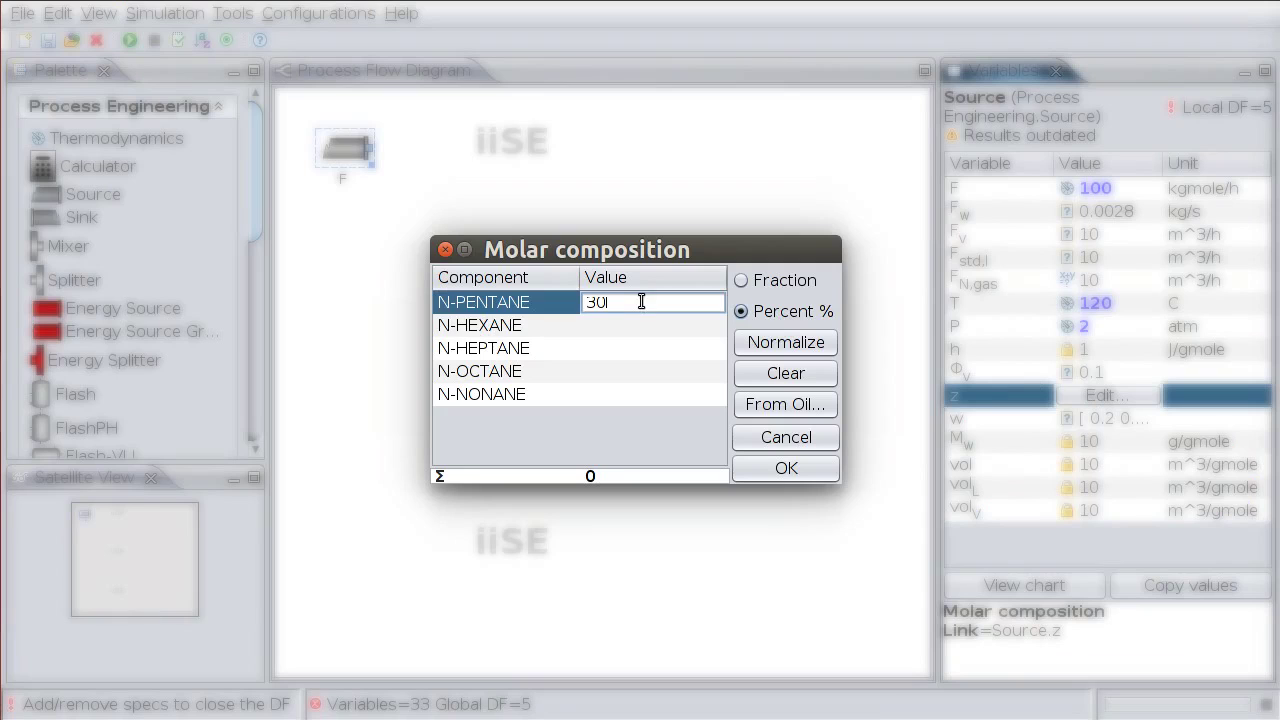
pyautogui.press('Return')
pyautogui.write('15')
pyautogui.press('Return')
pyautogui.write('1')
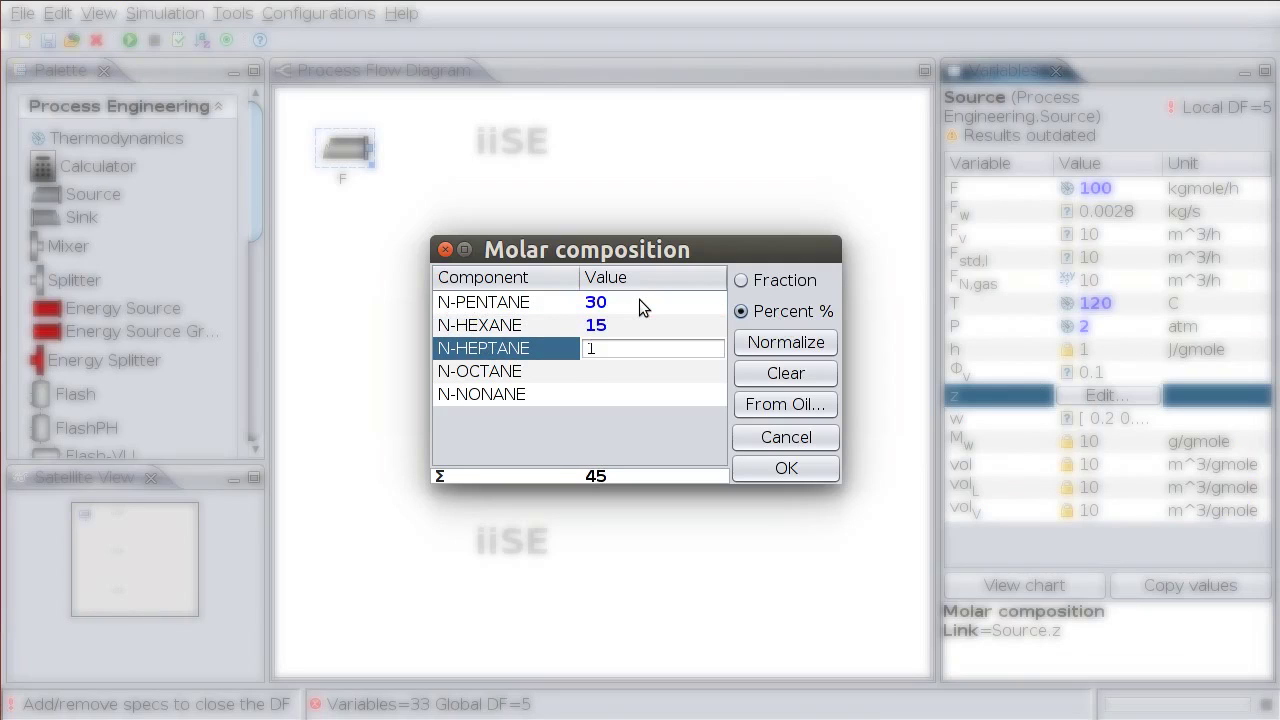
pyautogui.write('5')
pyautogui.press('Return')
pyautogui.write('5')
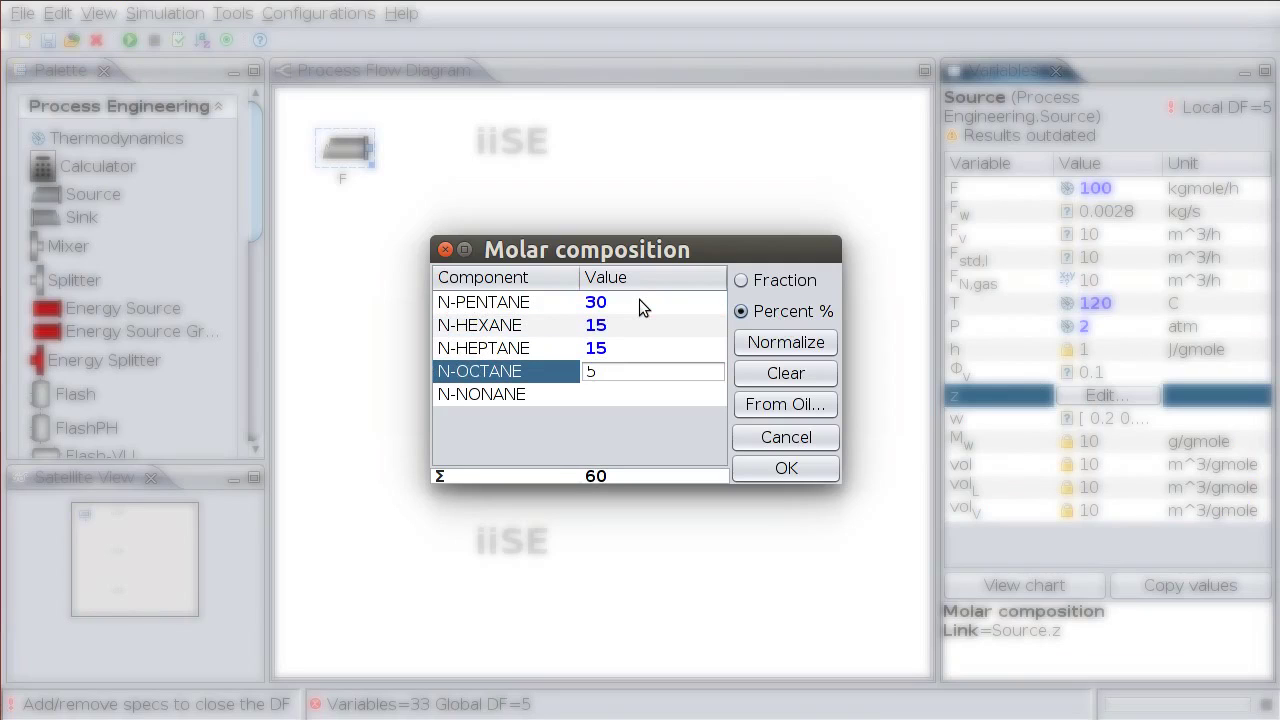
pyautogui.press('Return')
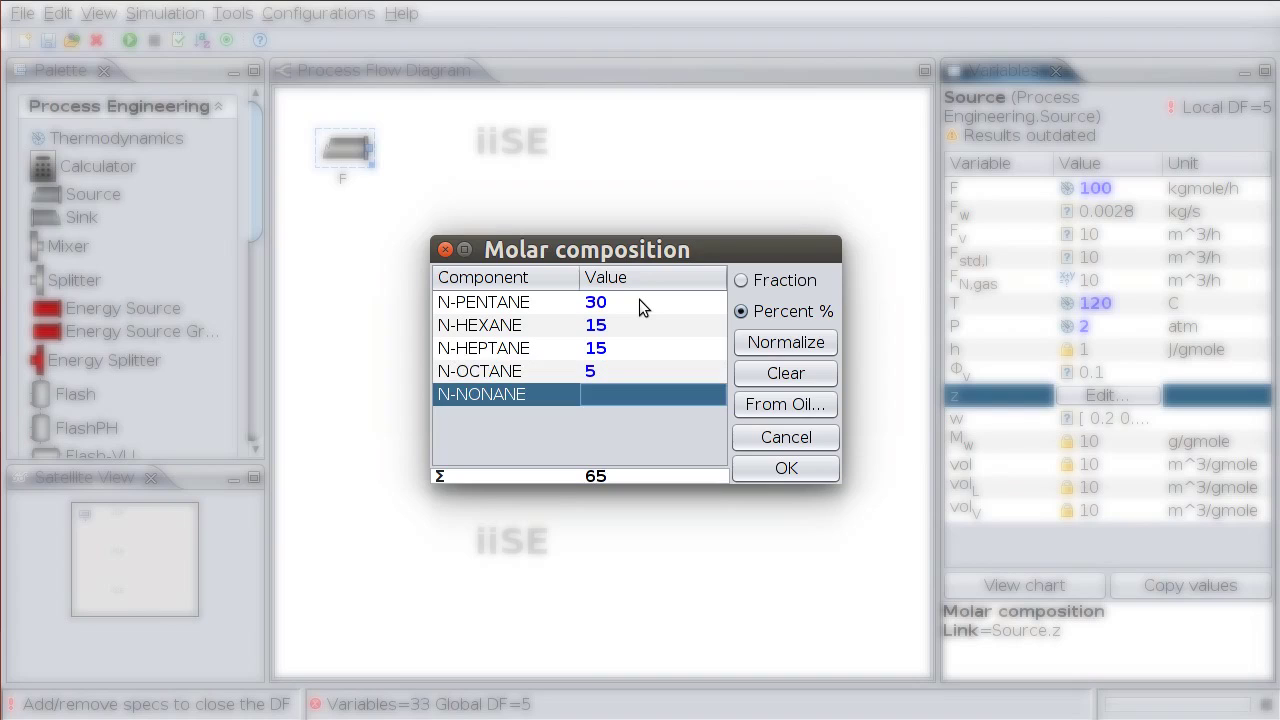
pyautogui.write('35')
pyautogui.press('Return')
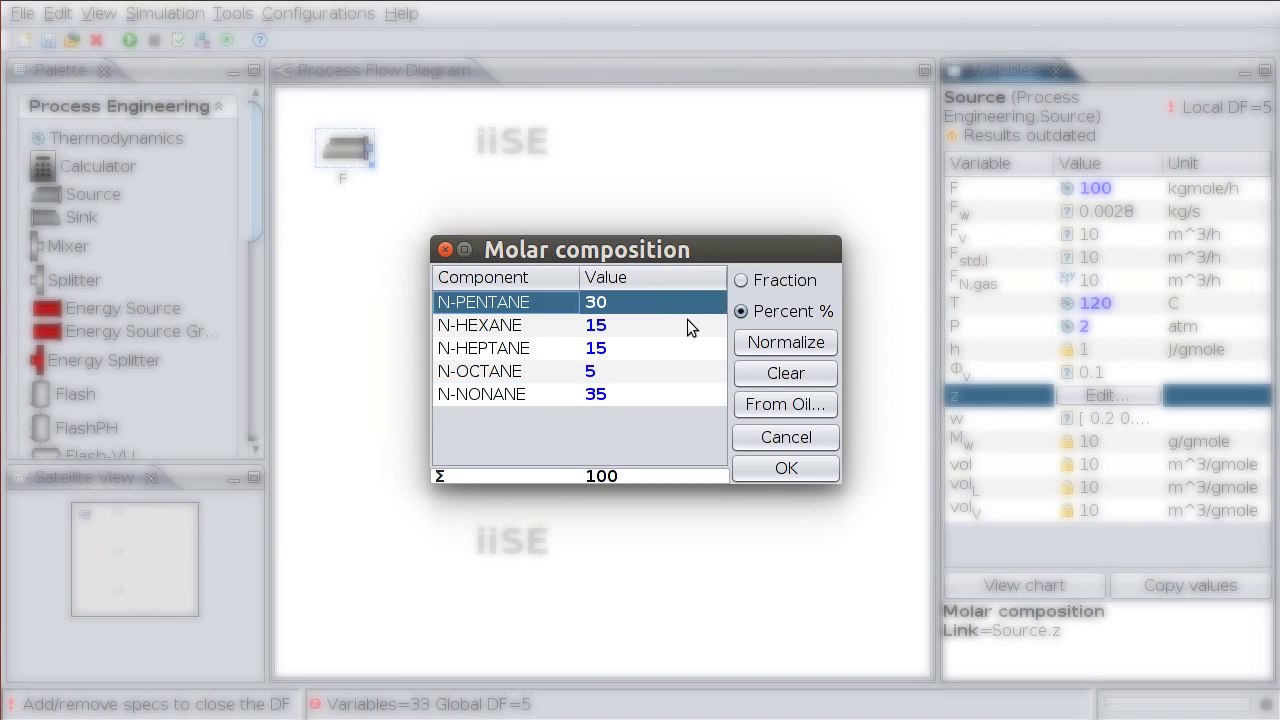
# Step: Apply the feed composition totalling 100 and simulate feed F
pyautogui.click(784, 467)
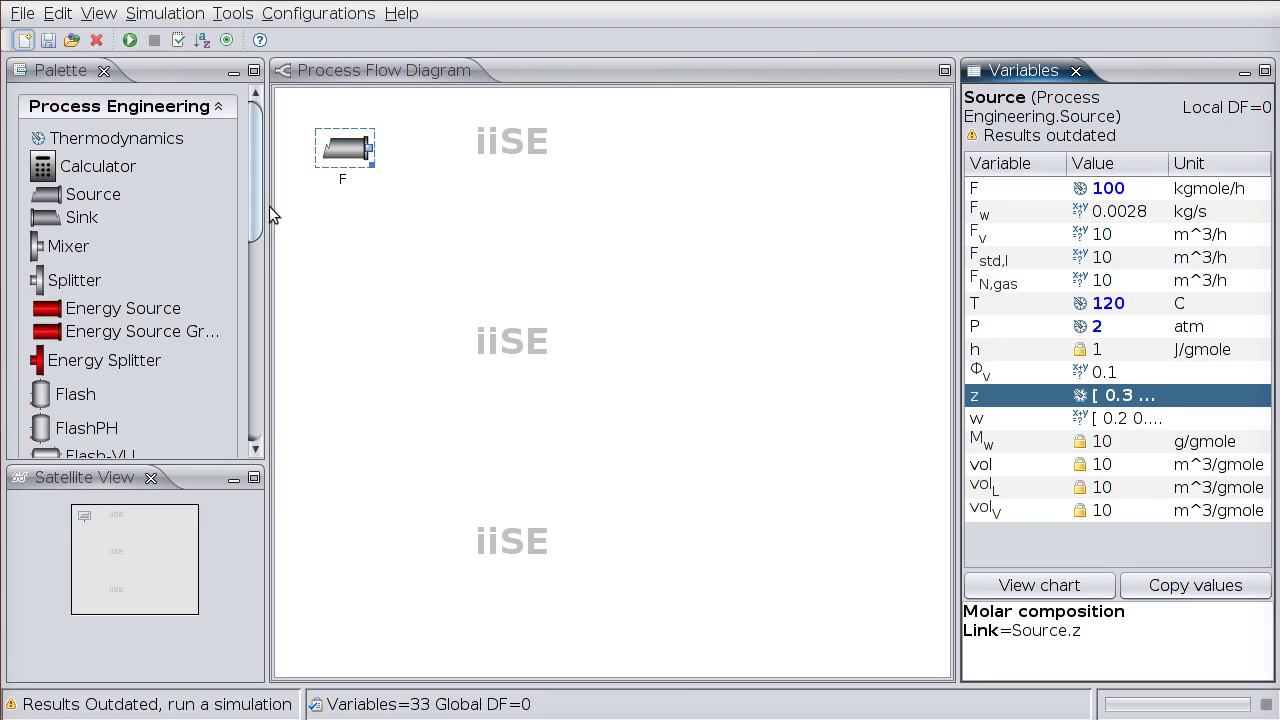
pyautogui.click(129, 40)
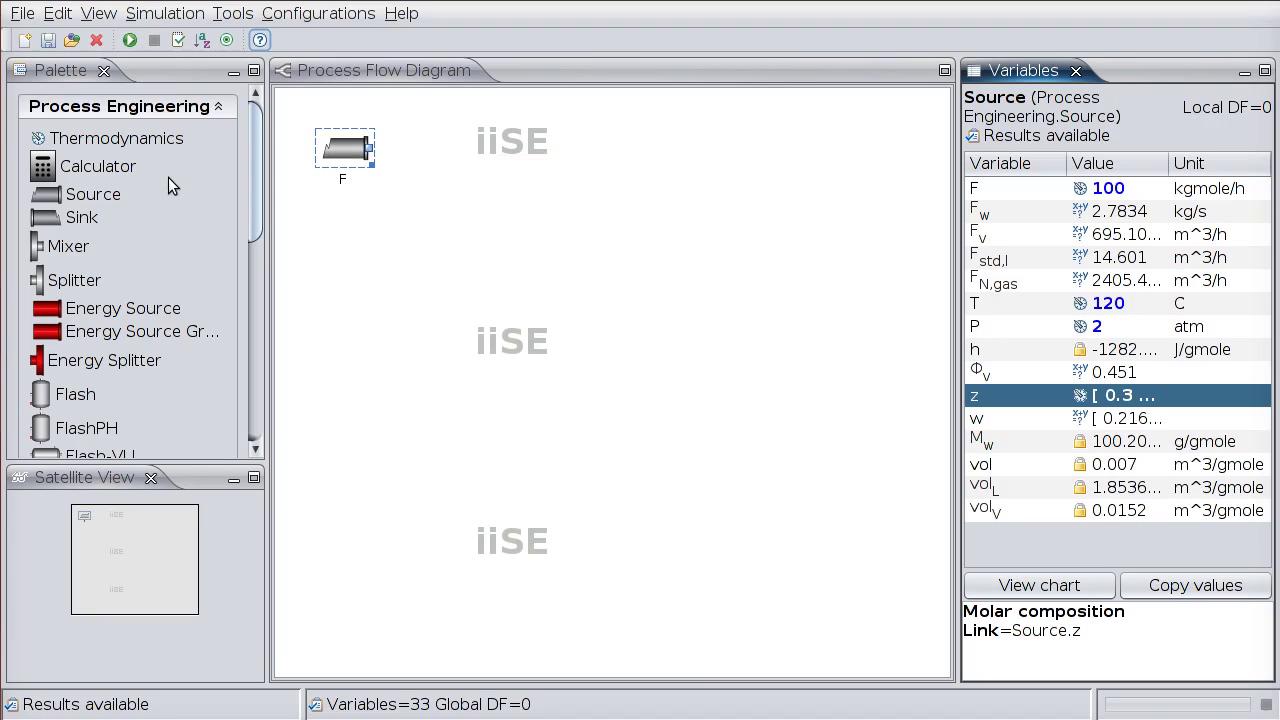
# Step: Place a distillation column with 26 stages and its feed on Stage #15
pyautogui.moveTo(249, 174); pyautogui.dragTo(248, 290)
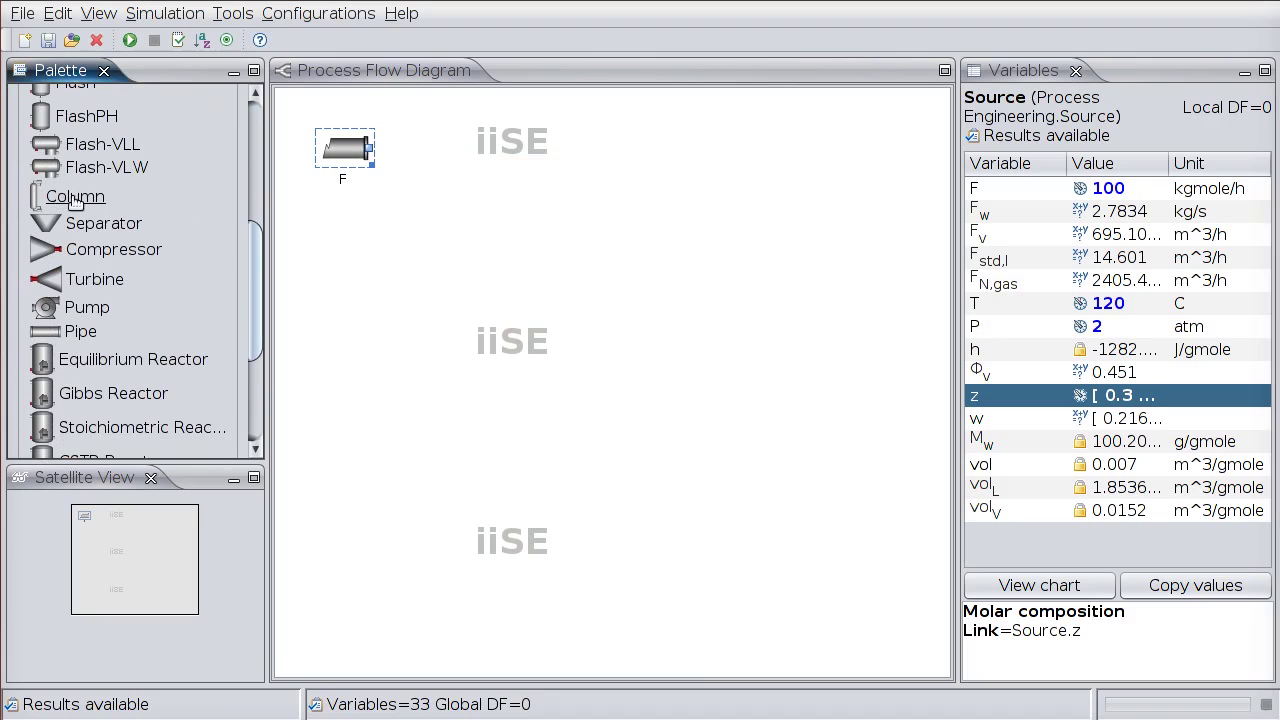
pyautogui.moveTo(57, 200); pyautogui.dragTo(321, 245)
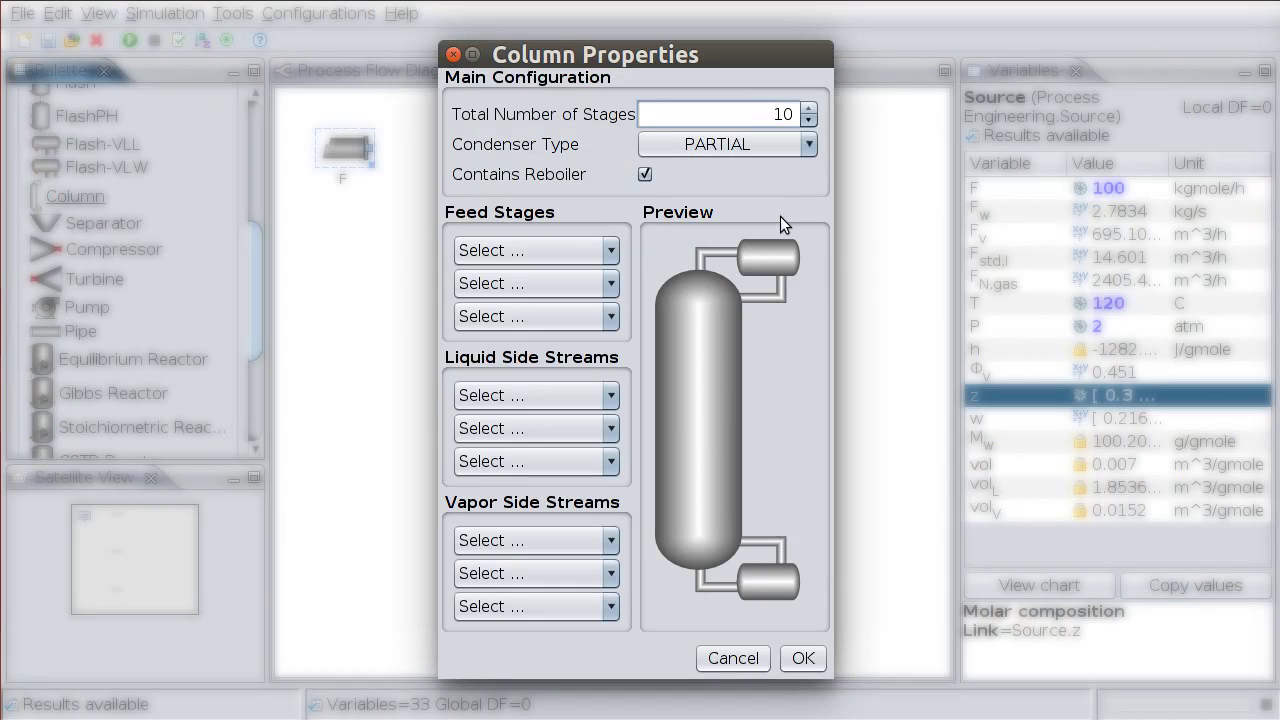
pyautogui.doubleClick(781, 114)
pyautogui.write('26')
pyautogui.click(603, 252)
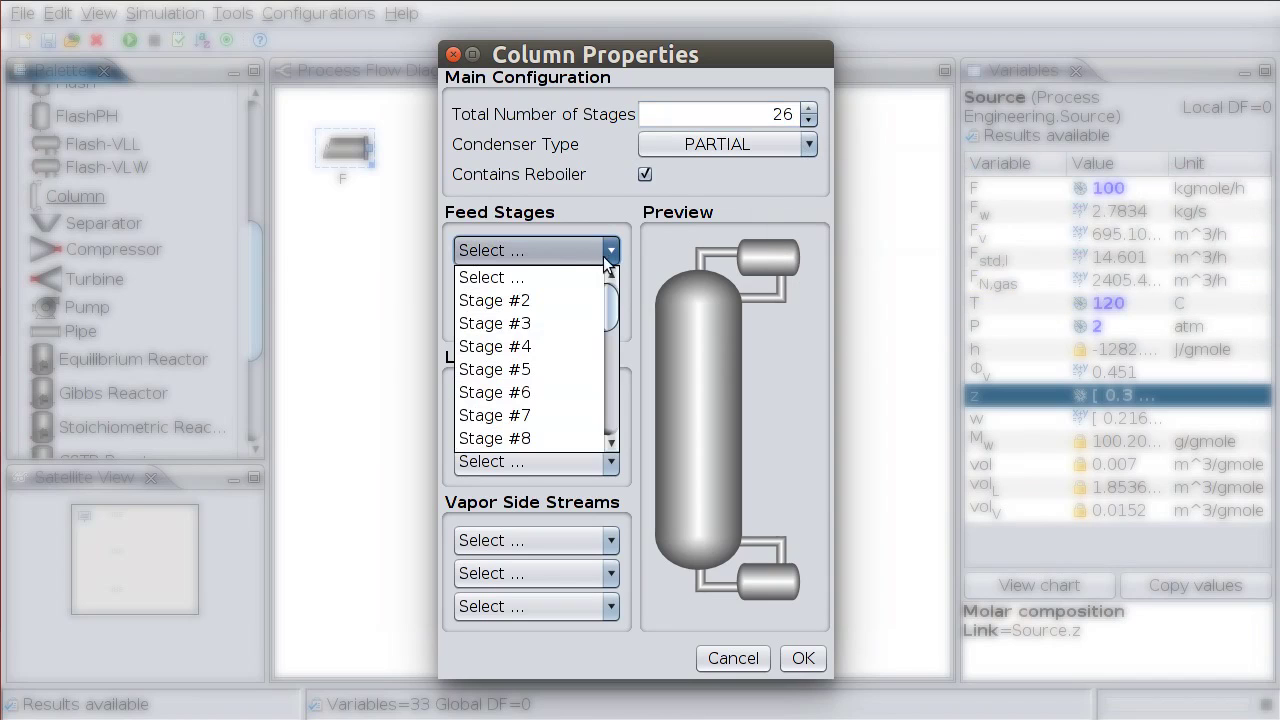
pyautogui.moveTo(610, 292); pyautogui.dragTo(612, 368)
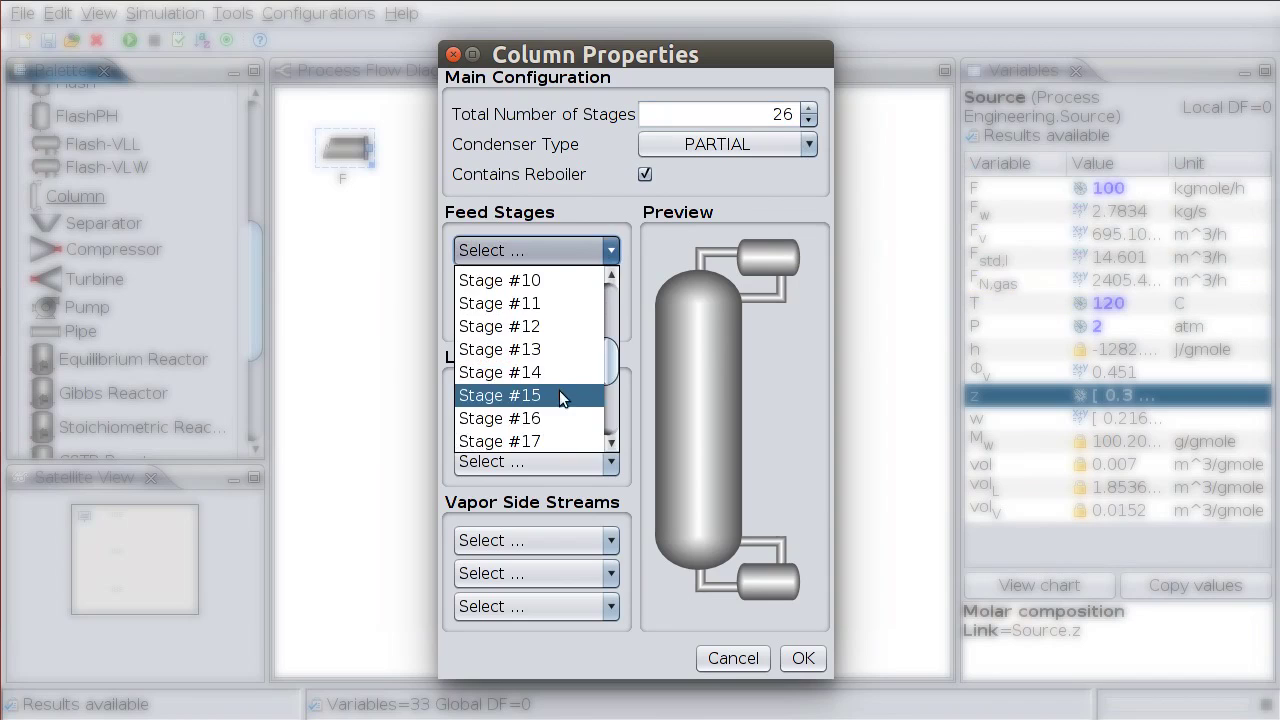
pyautogui.click(559, 395)
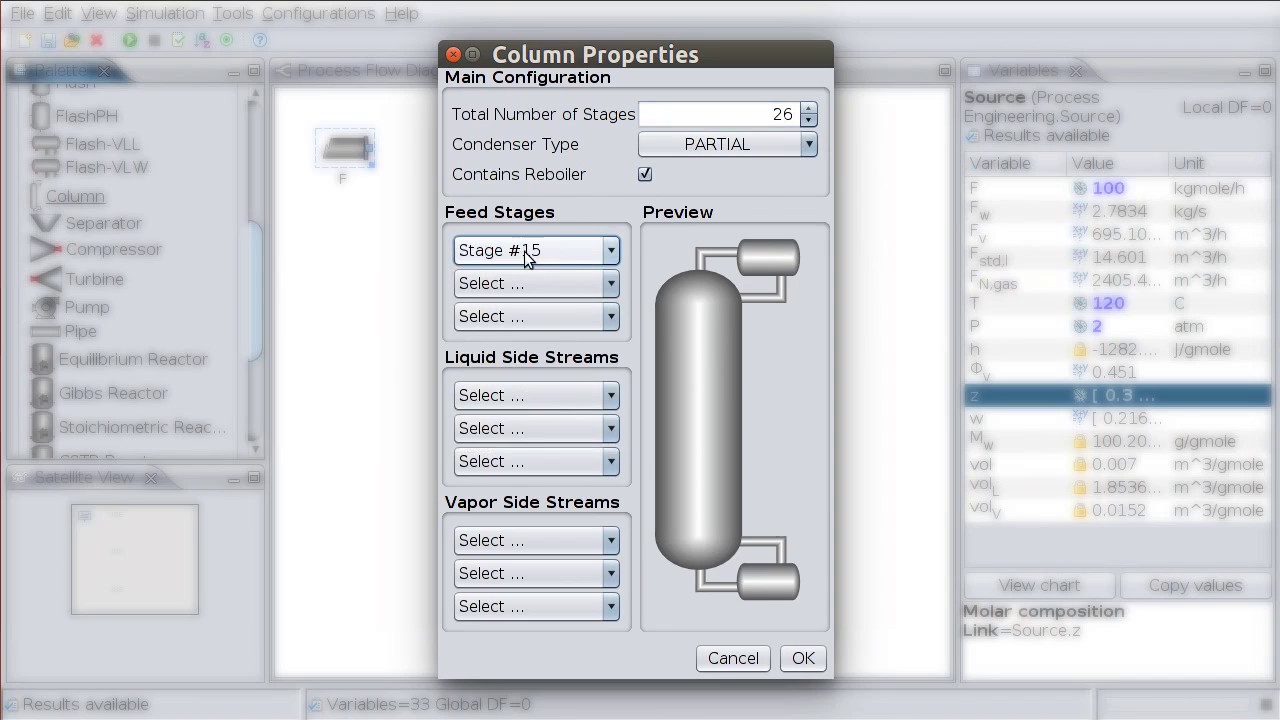
pyautogui.click(806, 660)
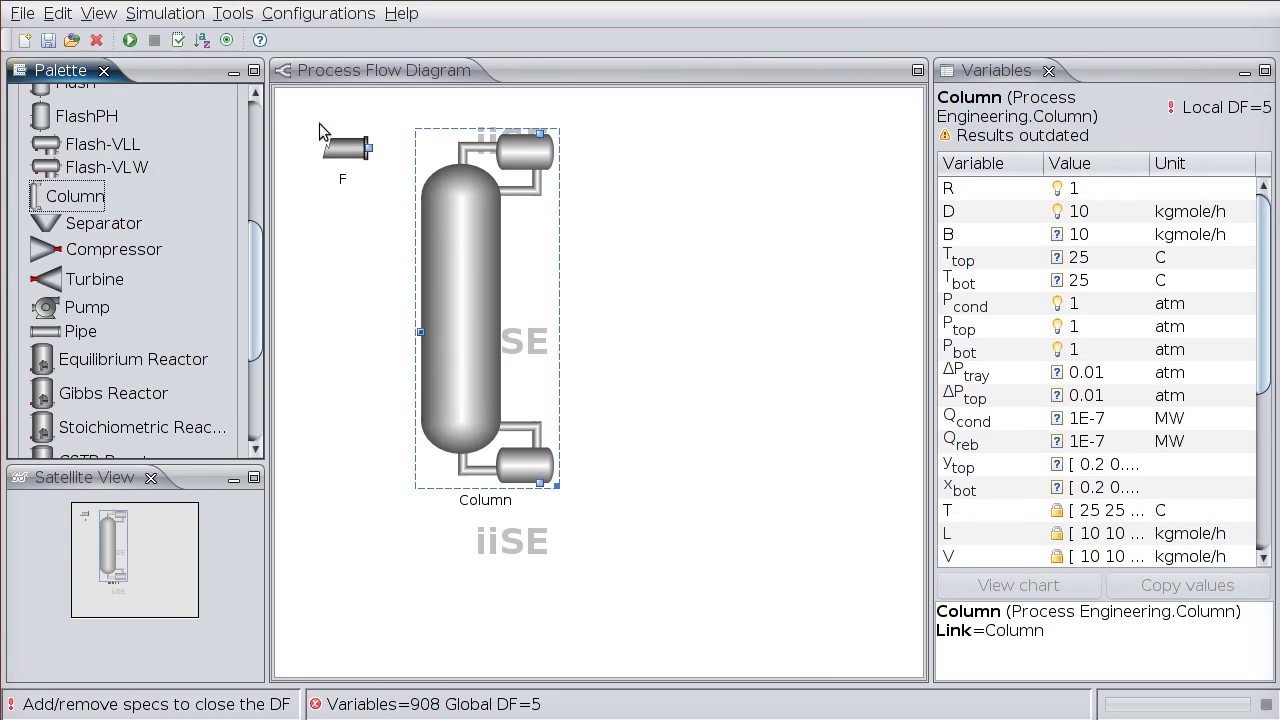
# Step: Position feed F left of the column and connect the condenser outlet to a new sink D
pyautogui.moveTo(360, 150)
pyautogui.mouseDown()
pyautogui.moveTo(343, 340)
pyautogui.moveTo(418, 334)
pyautogui.mouseUp()
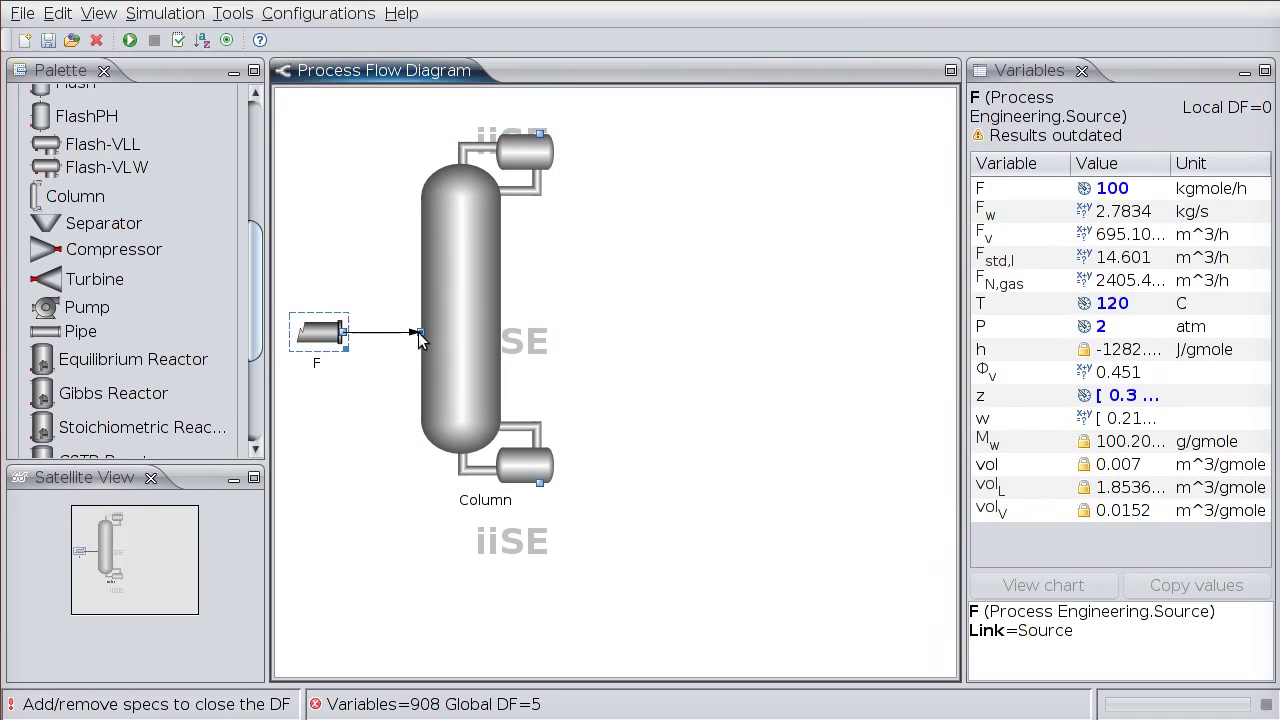
pyautogui.click(497, 264)
pyautogui.moveTo(461, 310)
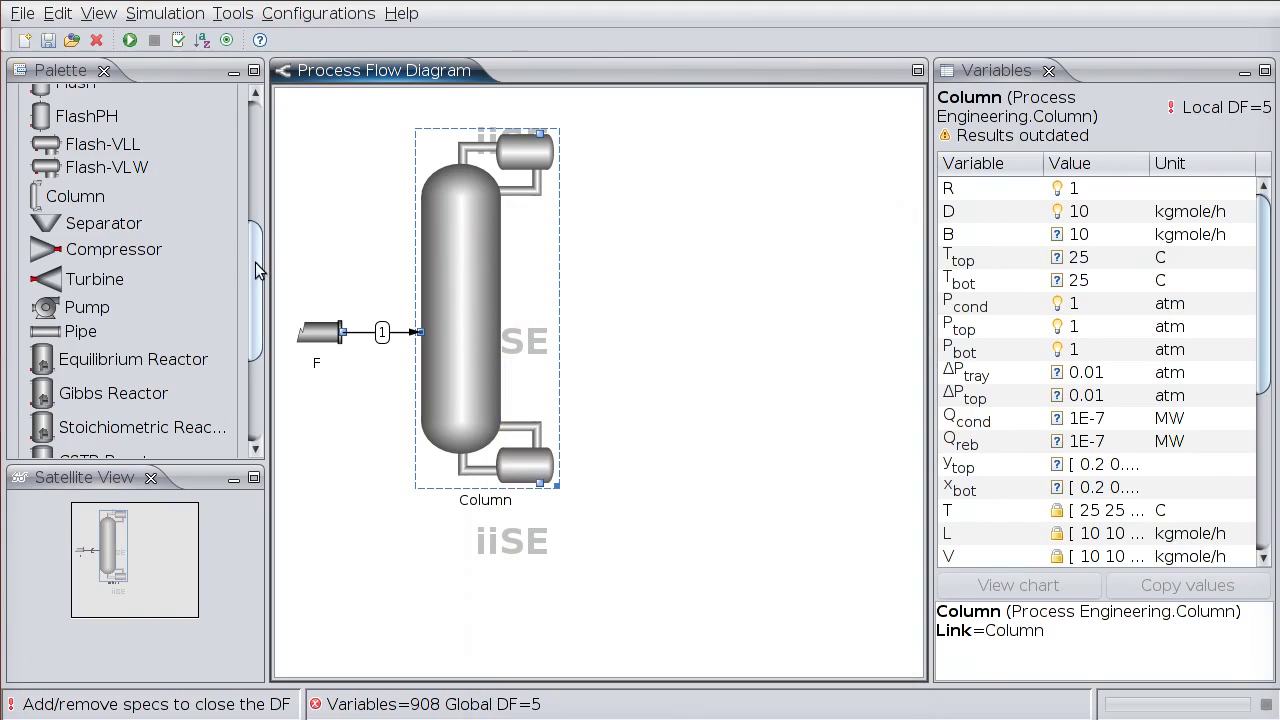
pyautogui.moveTo(256, 270); pyautogui.dragTo(258, 125)
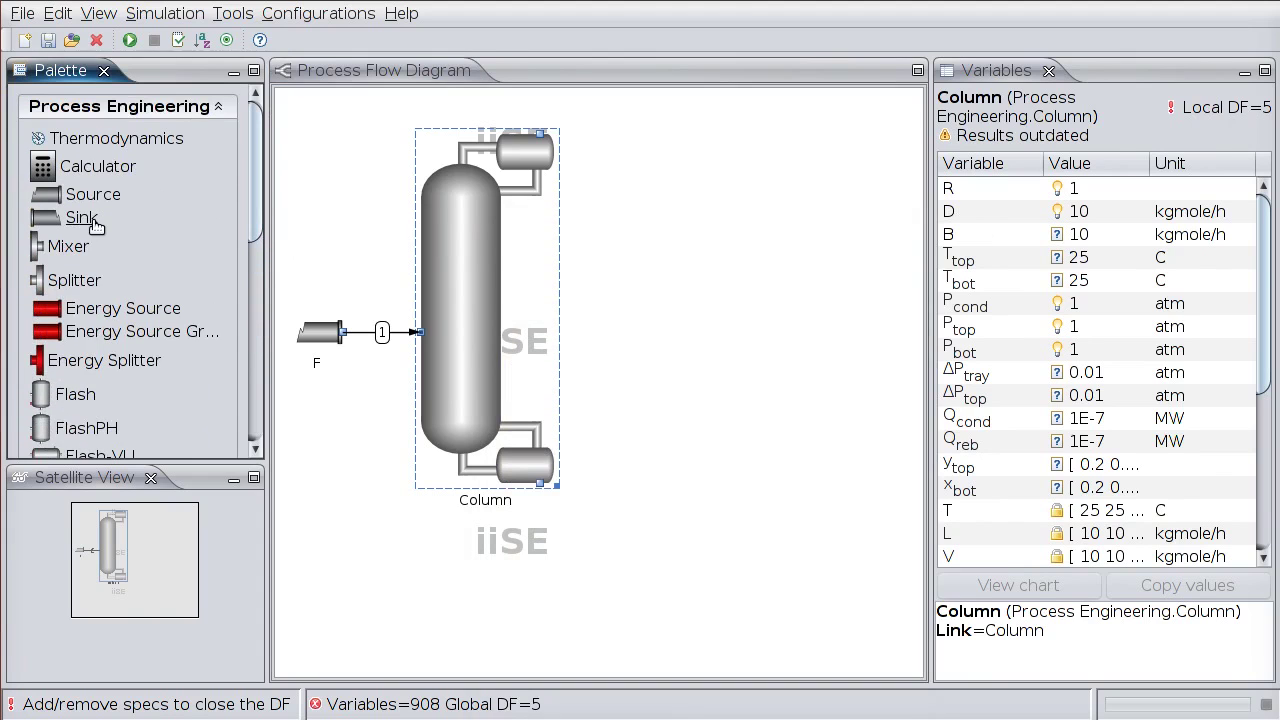
pyautogui.doubleClick(82, 217)
pyautogui.moveTo(370, 255)
pyautogui.mouseDown()
pyautogui.moveTo(425, 280)
pyautogui.moveTo(728, 133)
pyautogui.mouseUp()
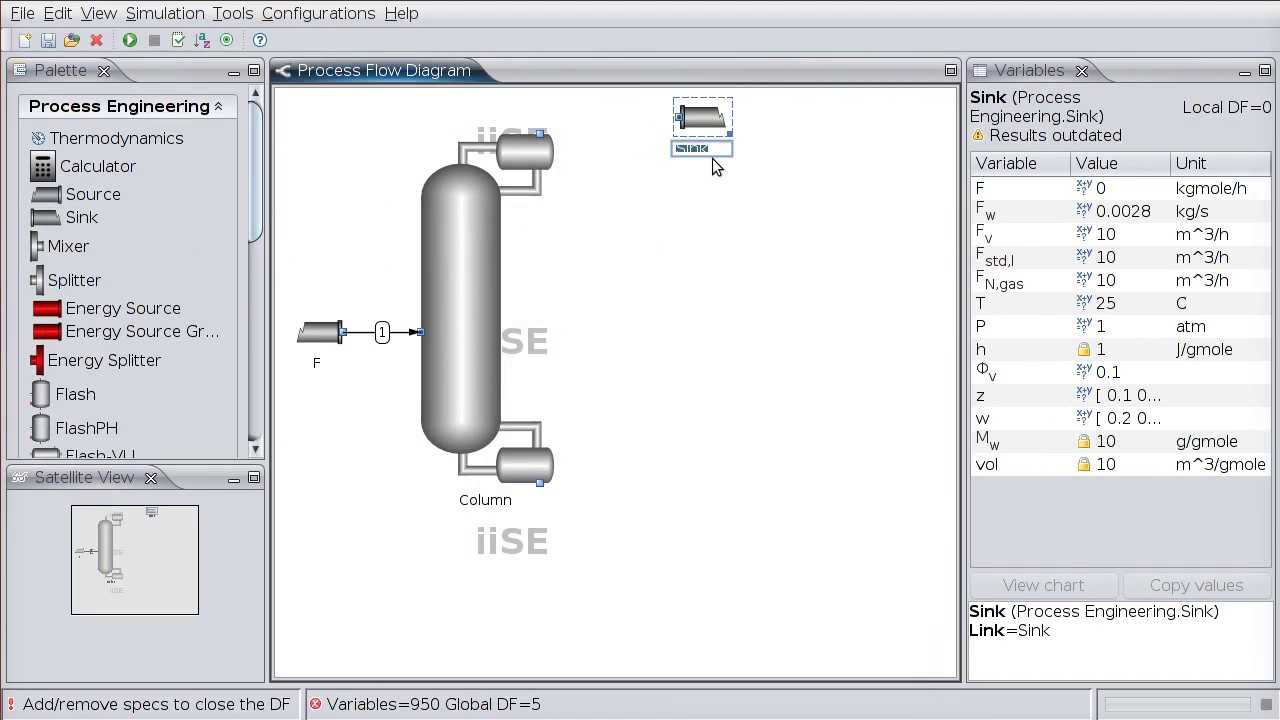
pyautogui.write('D')
pyautogui.press('Return')
pyautogui.moveTo(538, 133); pyautogui.dragTo(685, 118)
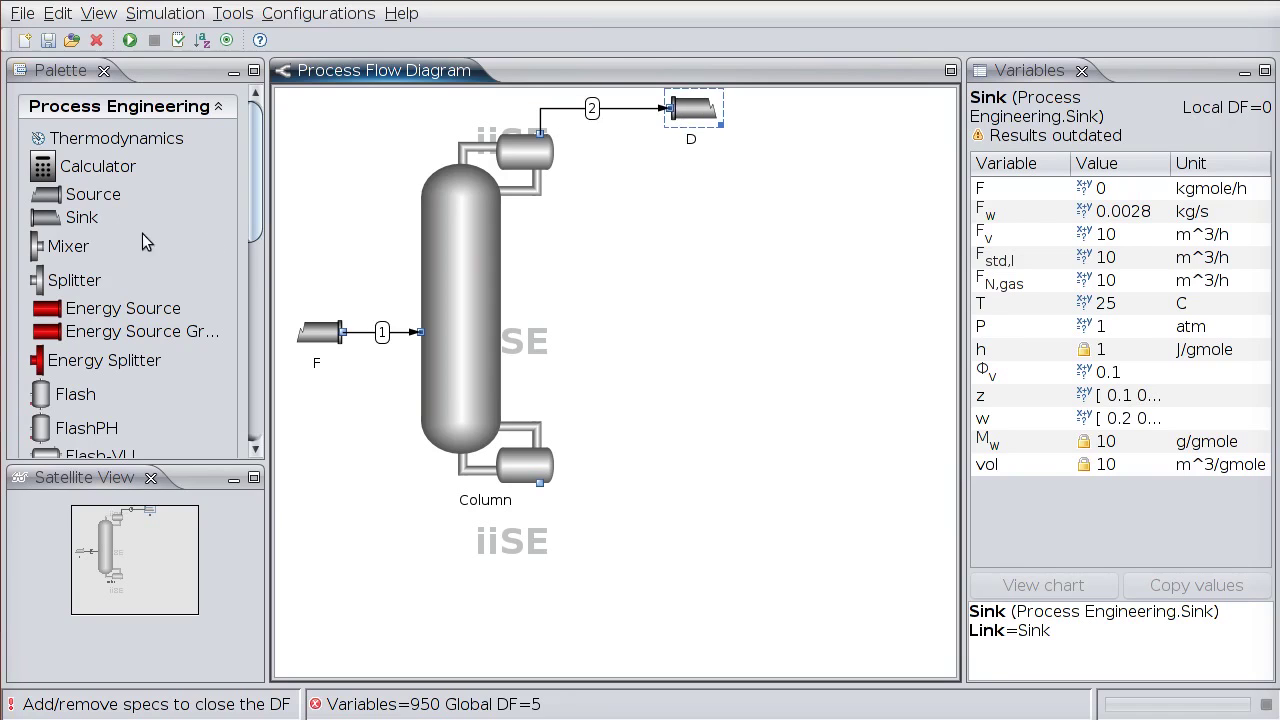
# Step: Add sink B below right of the column and connect the bottoms outlet to it
pyautogui.click(82, 217)
pyautogui.click(330, 440)
pyautogui.moveTo(345, 455); pyautogui.dragTo(697, 550)
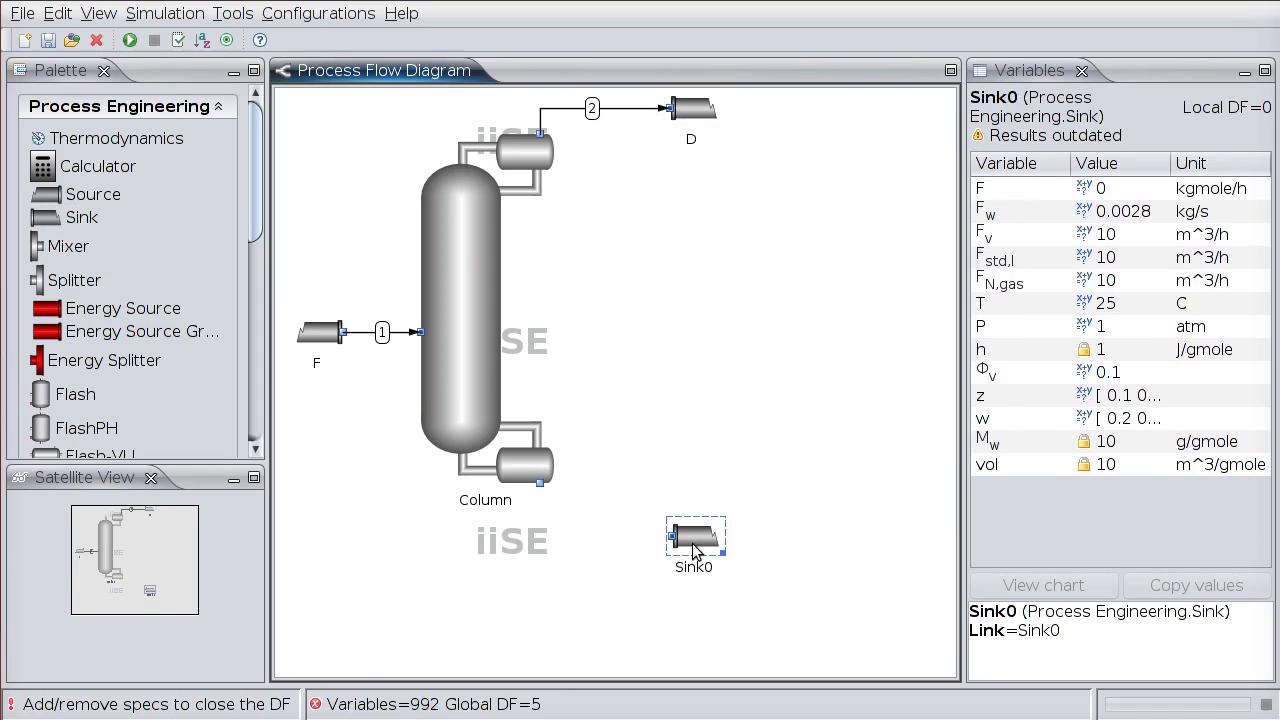
pyautogui.click(693, 569)
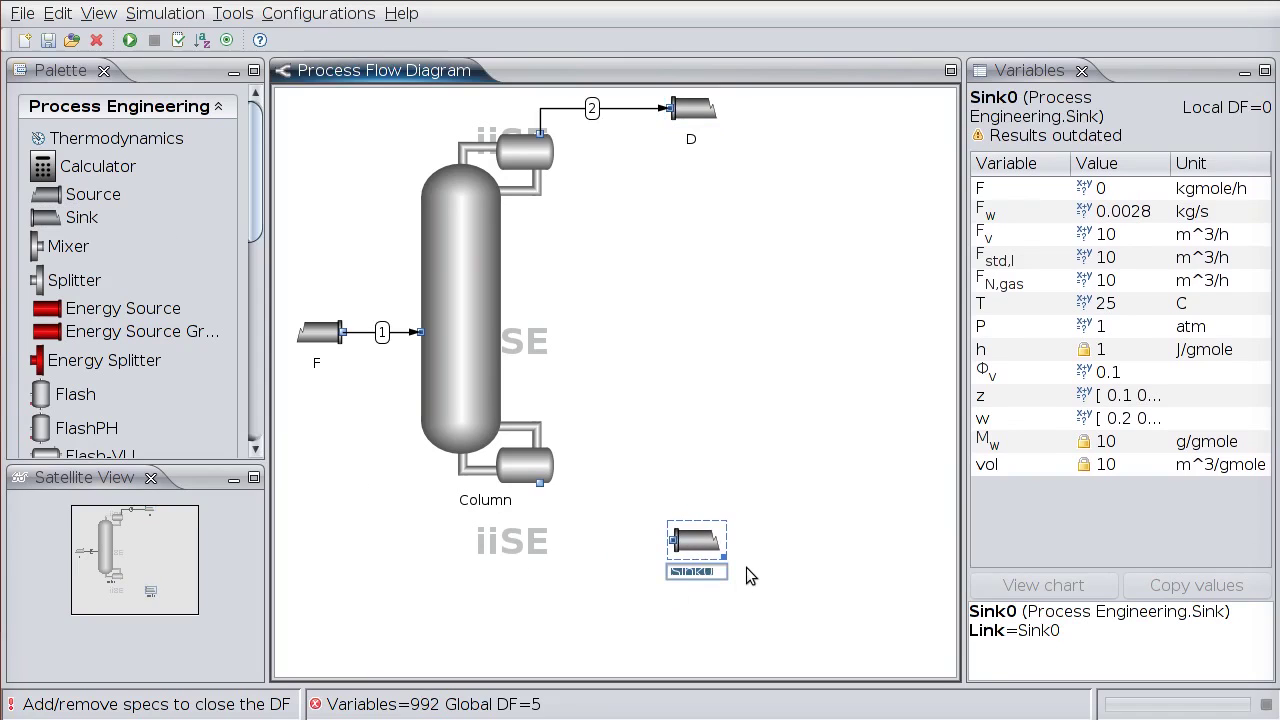
pyautogui.write('B')
pyautogui.press('Return')
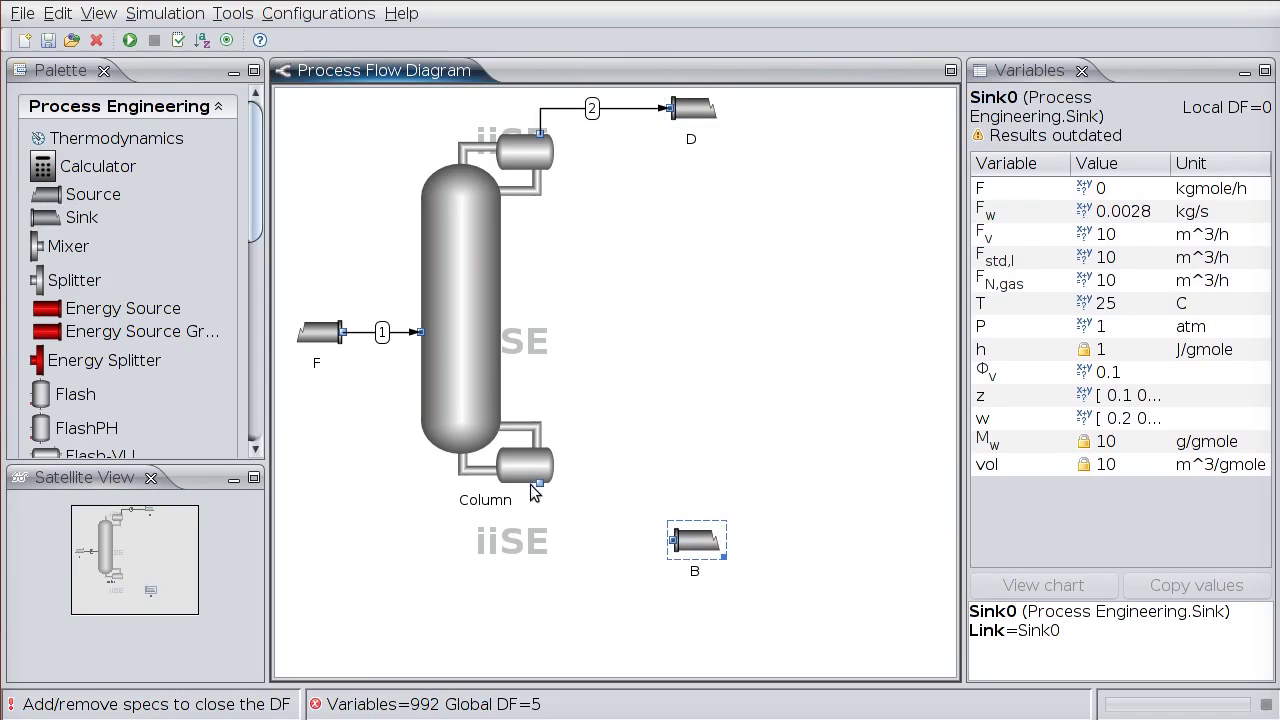
pyautogui.moveTo(540, 484)
pyautogui.mouseDown()
pyautogui.moveTo(686, 550)
pyautogui.moveTo(686, 520)
pyautogui.mouseUp()
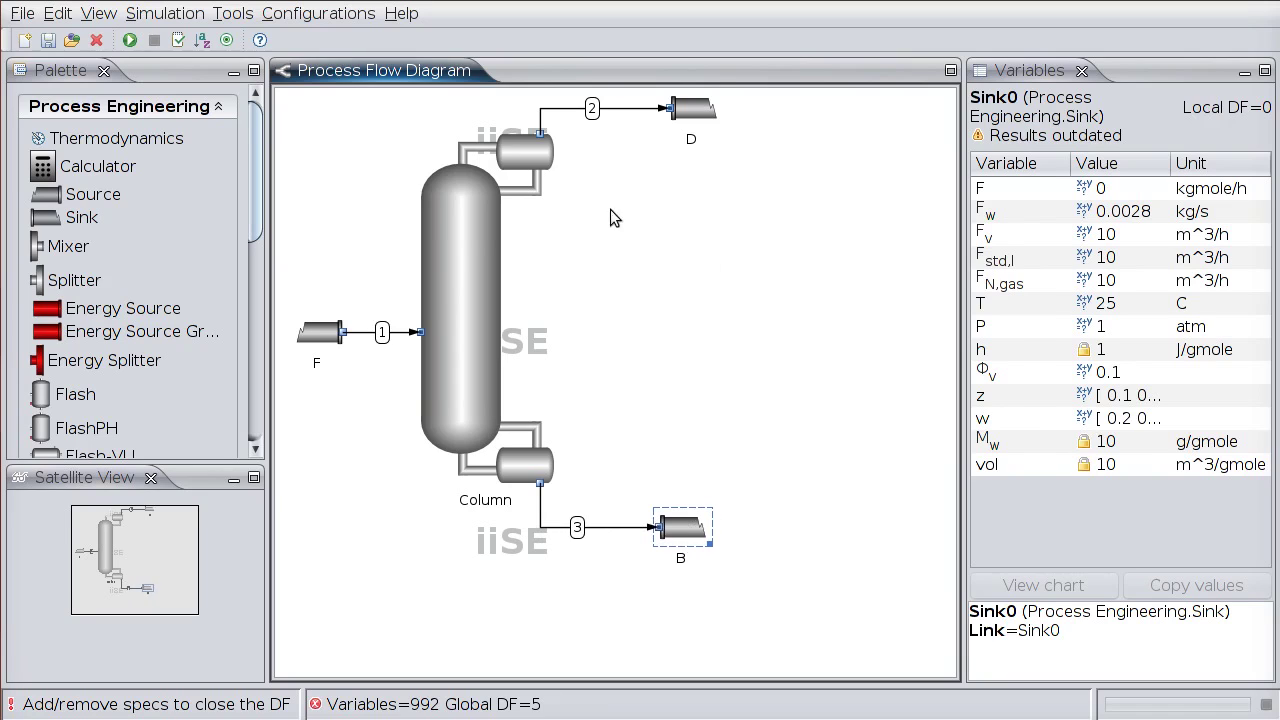
# Step: Set the column's reflux ratio to 4 and distillate flow to 30 kgmole/h
pyautogui.click(477, 230)
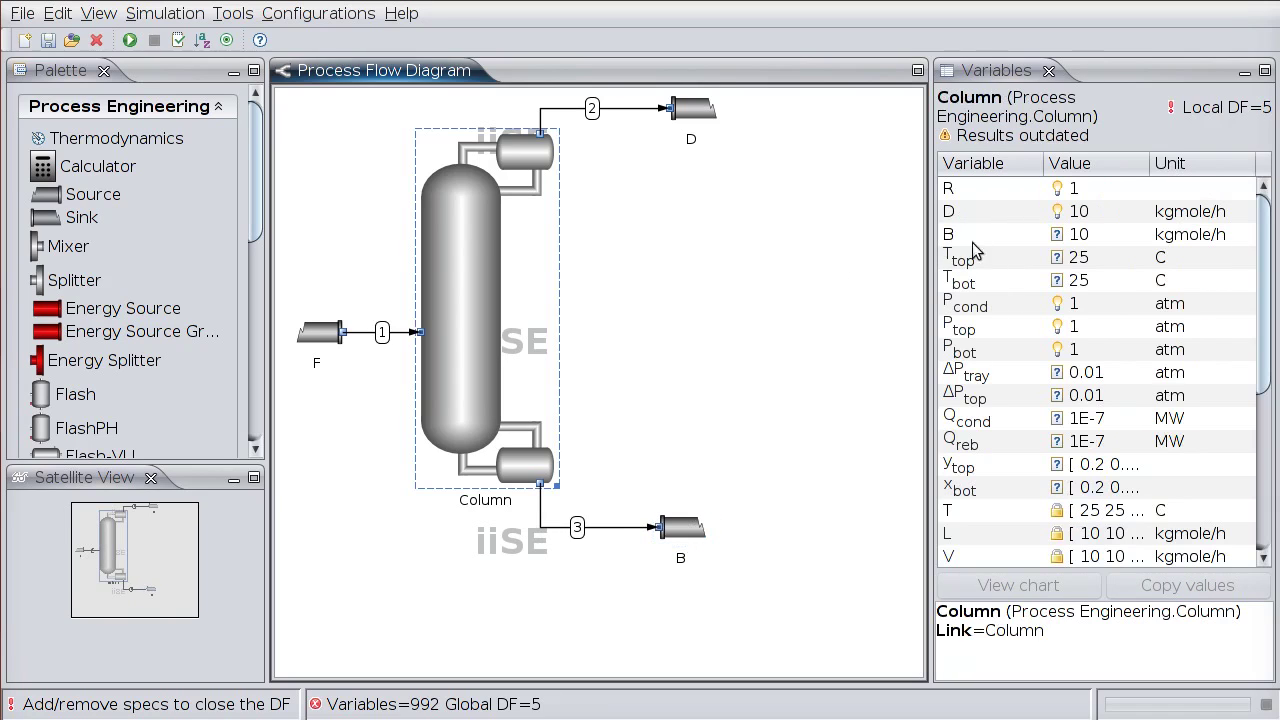
pyautogui.click(1078, 190)
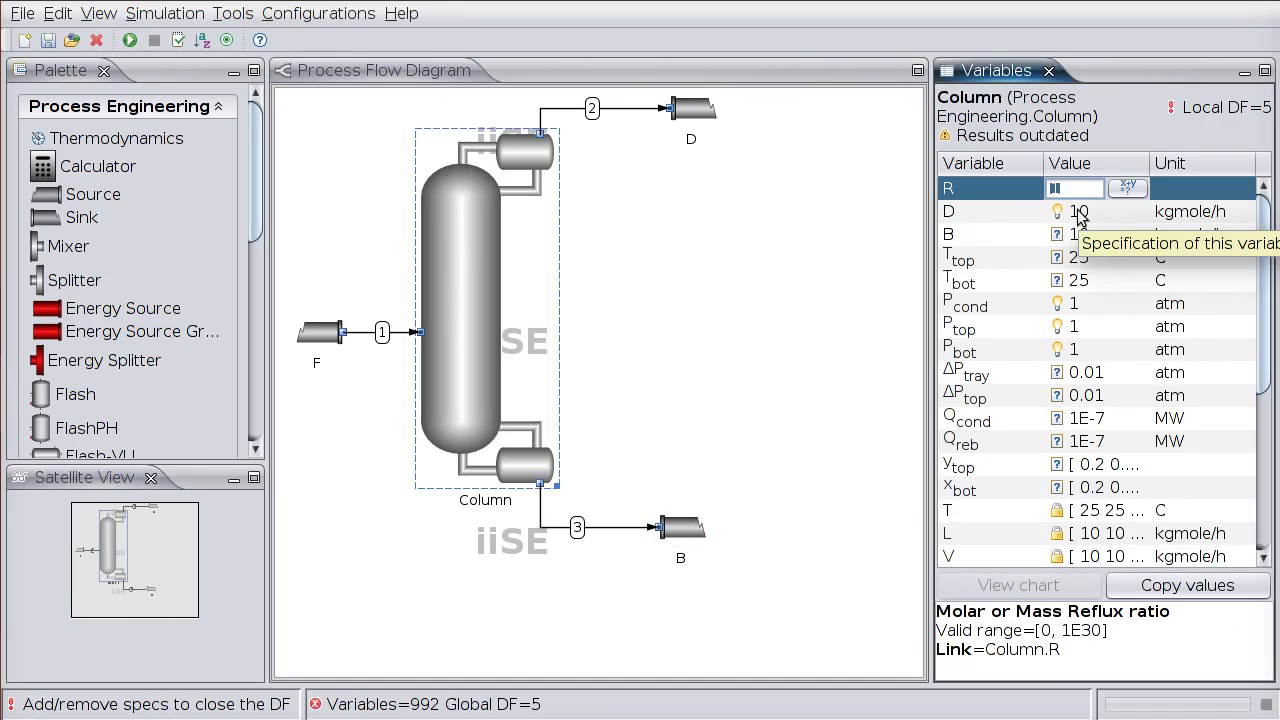
pyautogui.write('4')
pyautogui.click(1078, 214)
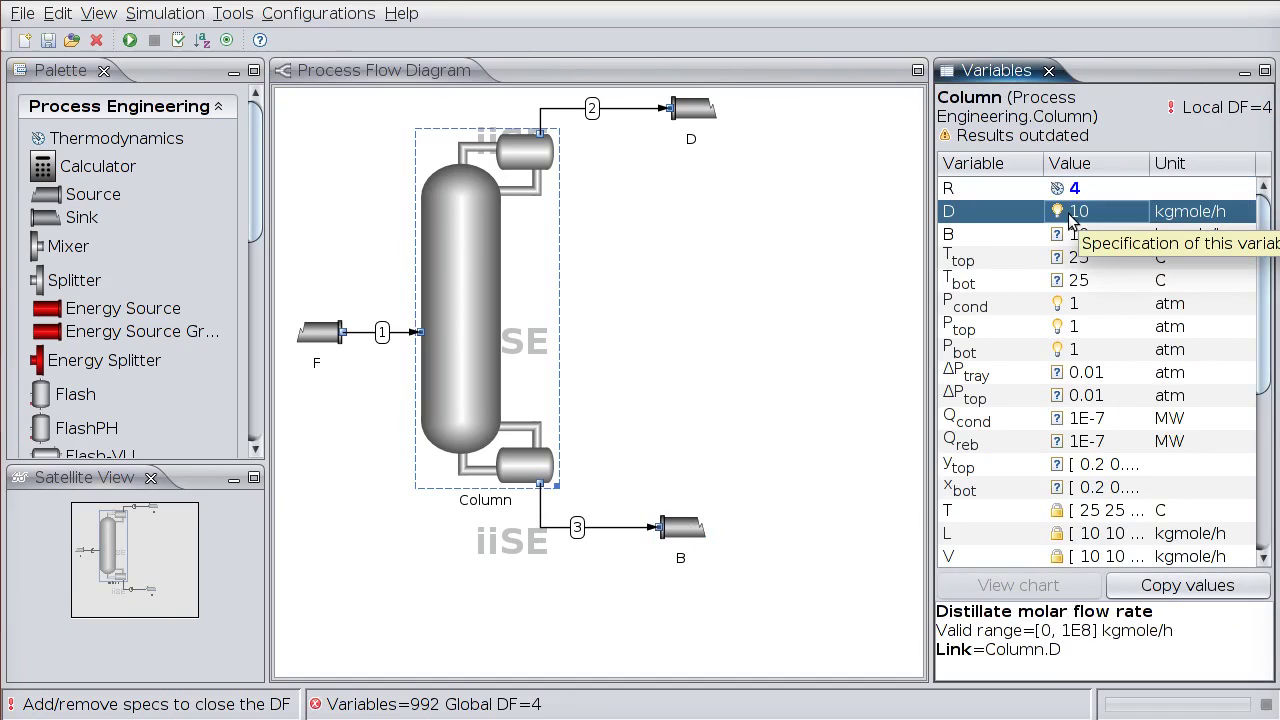
pyautogui.click(1072, 218)
pyautogui.write('30')
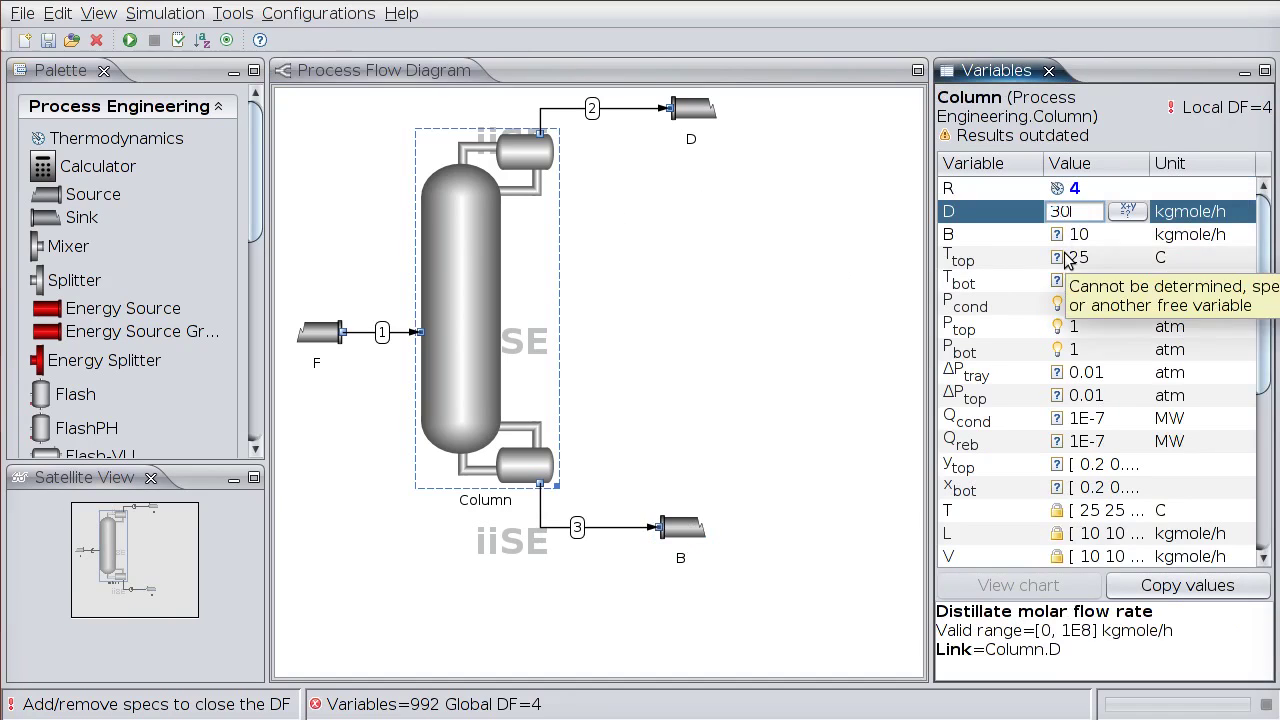
pyautogui.press('Return')
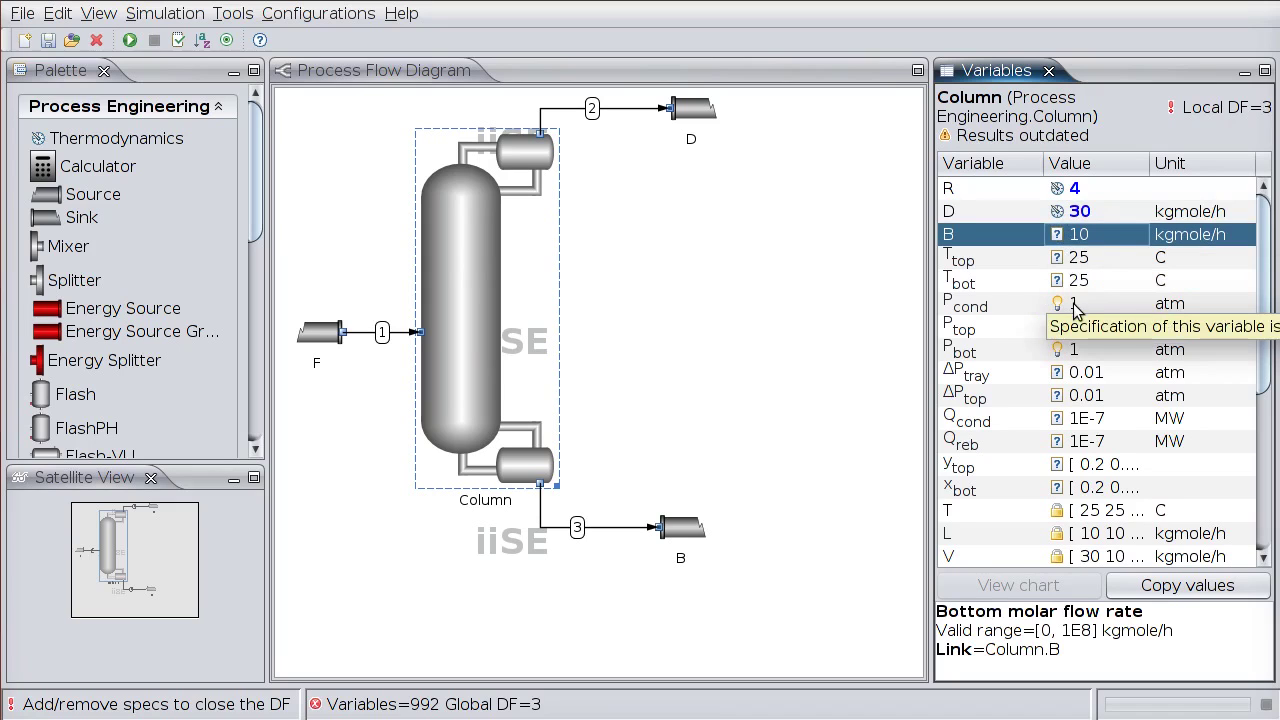
# Step: Set condenser, top-stage and bottom-stage pressures to 1.5 atm
pyautogui.click(1068, 306)
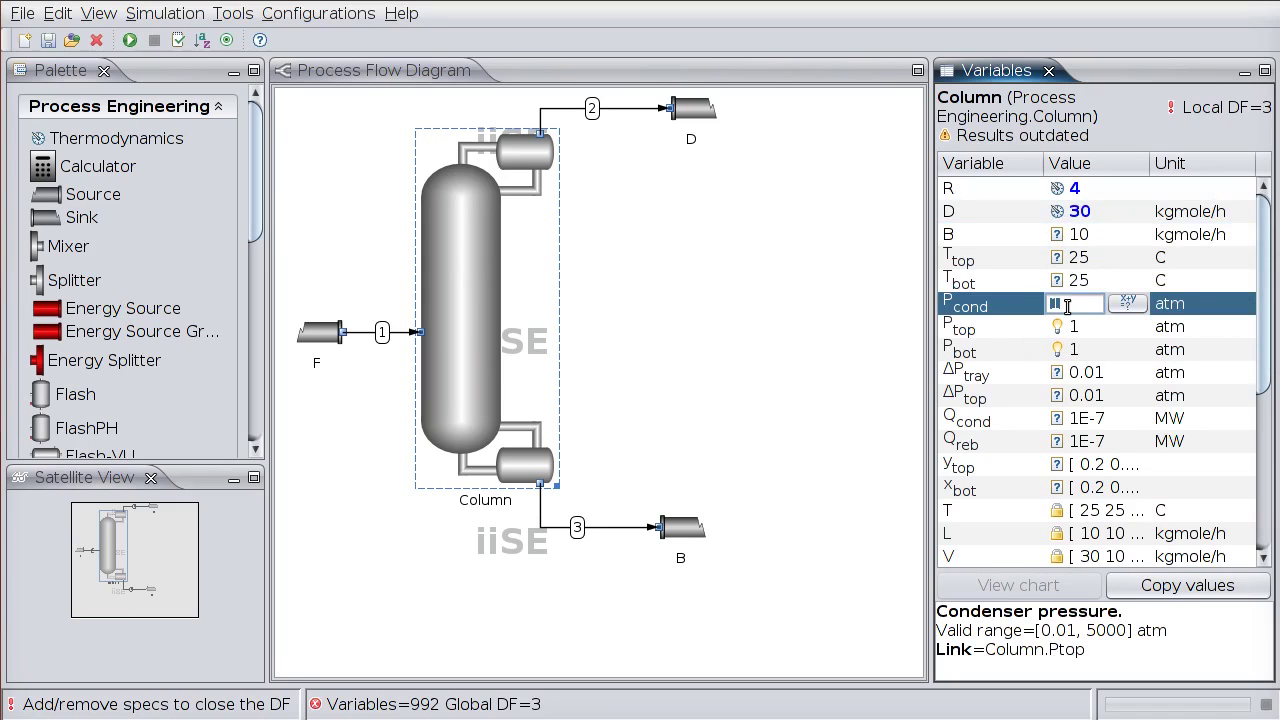
pyautogui.press('Return')
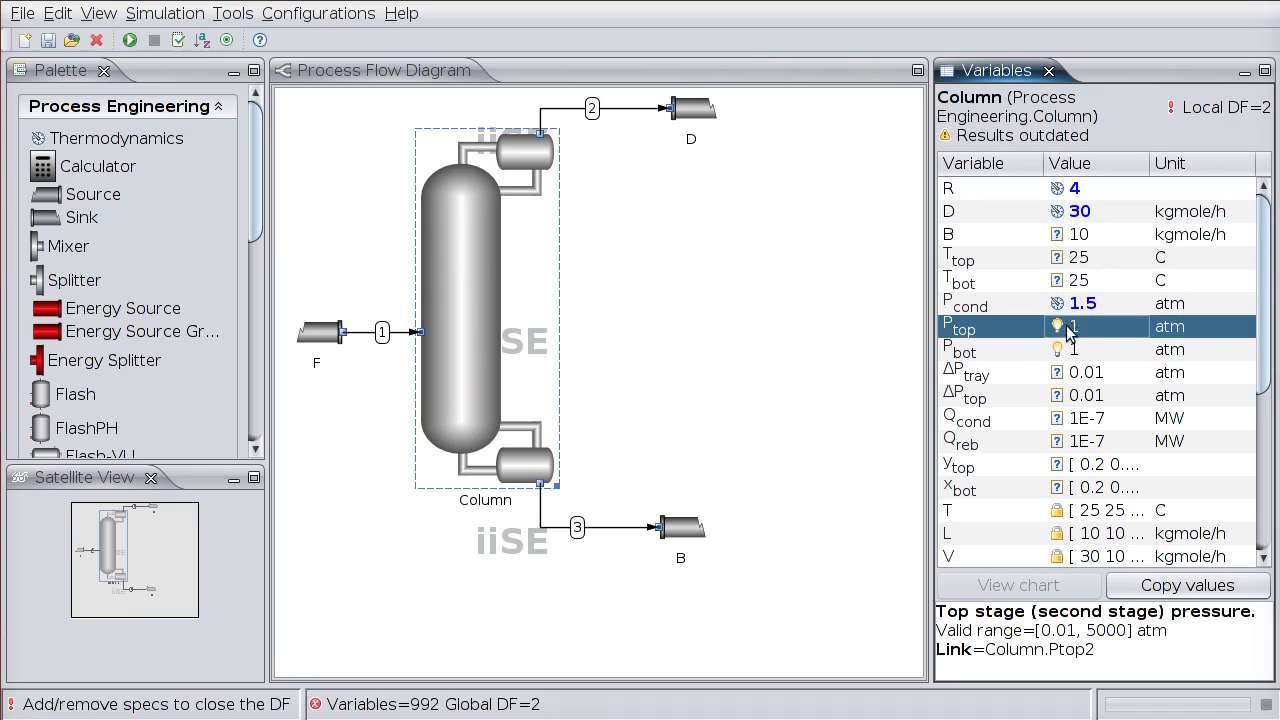
pyautogui.click(1068, 327)
pyautogui.write('.5')
pyautogui.press('Return')
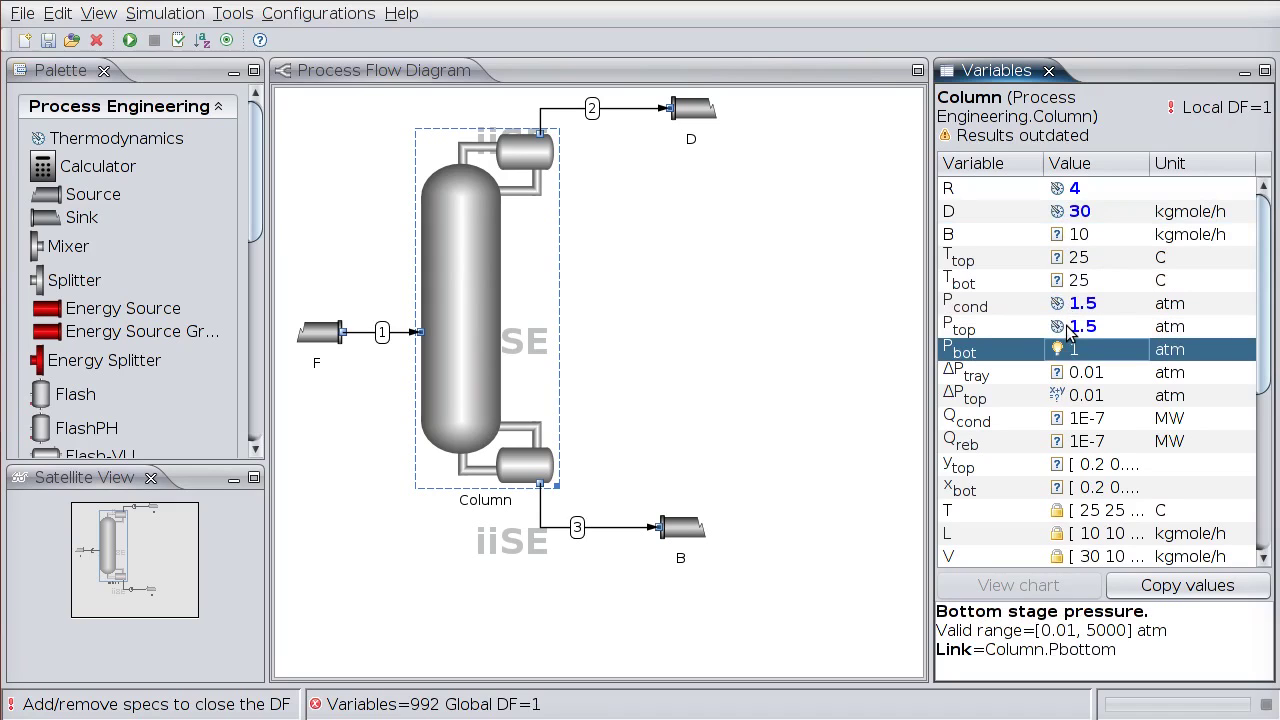
pyautogui.click(1072, 349)
pyautogui.write('.')
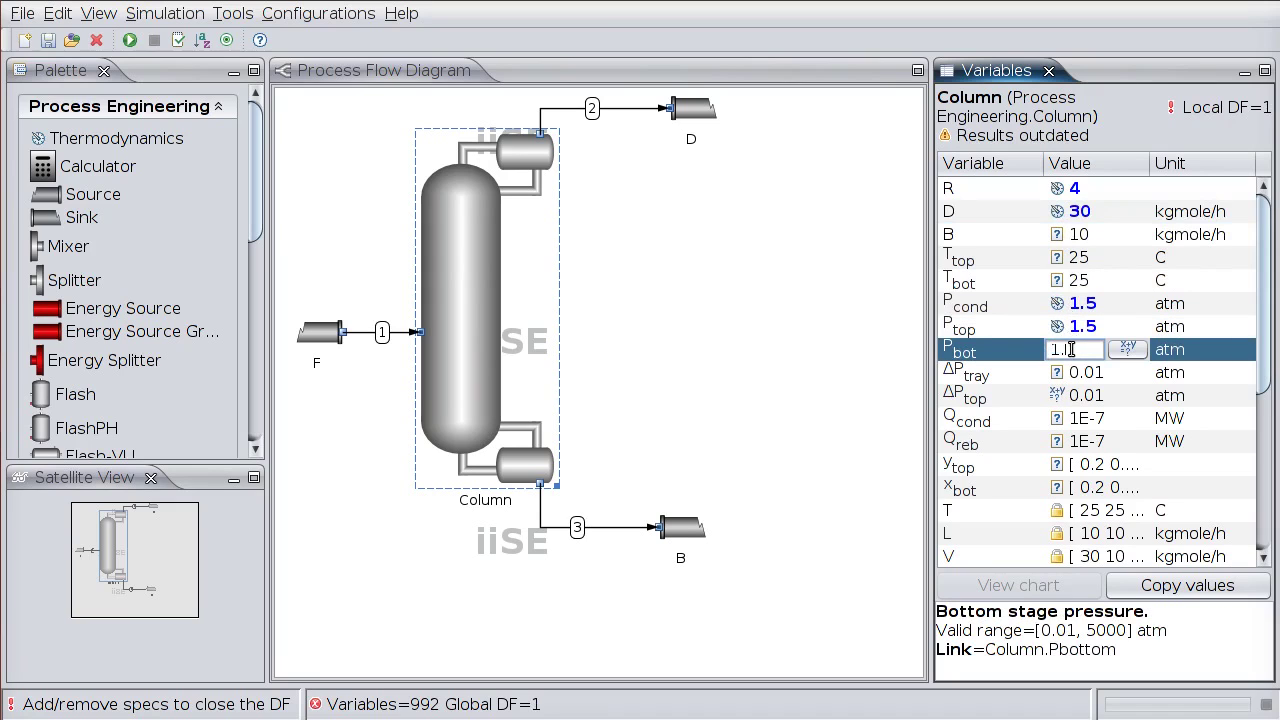
pyautogui.write('5')
pyautogui.press('Return')
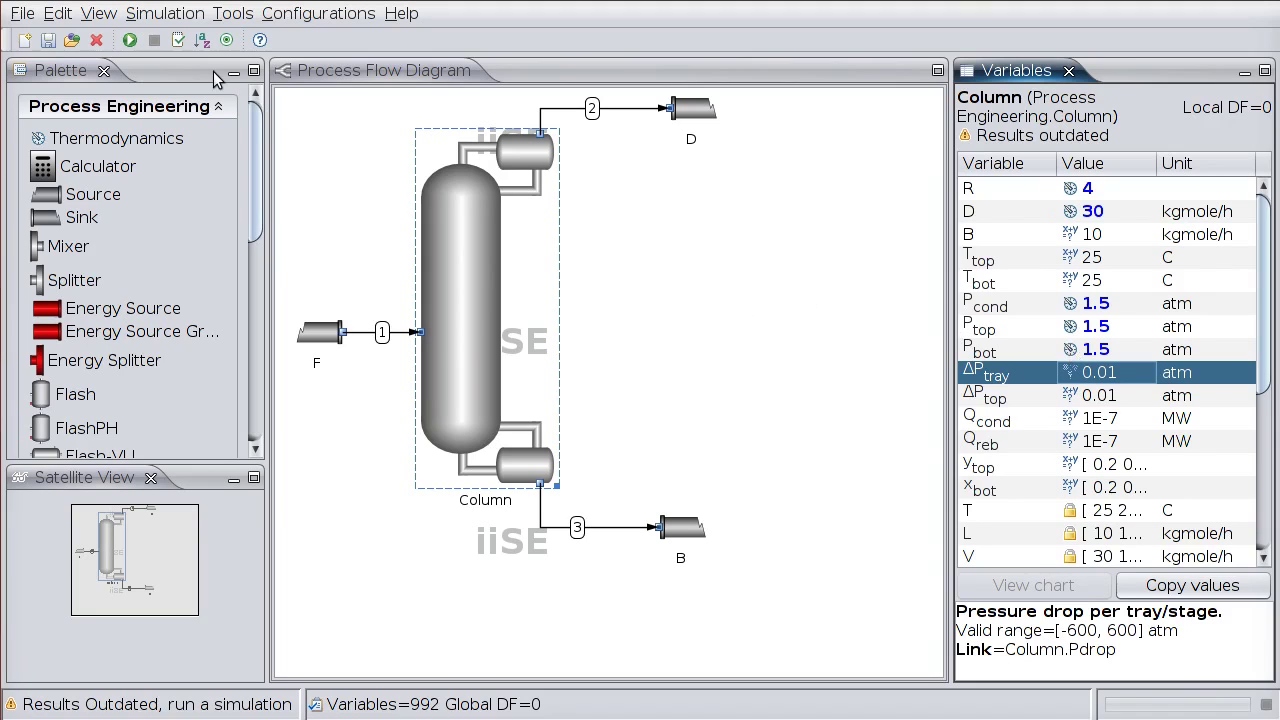
# Step: Run the simulation and chart the distillate D's molar composition
pyautogui.click(131, 41)
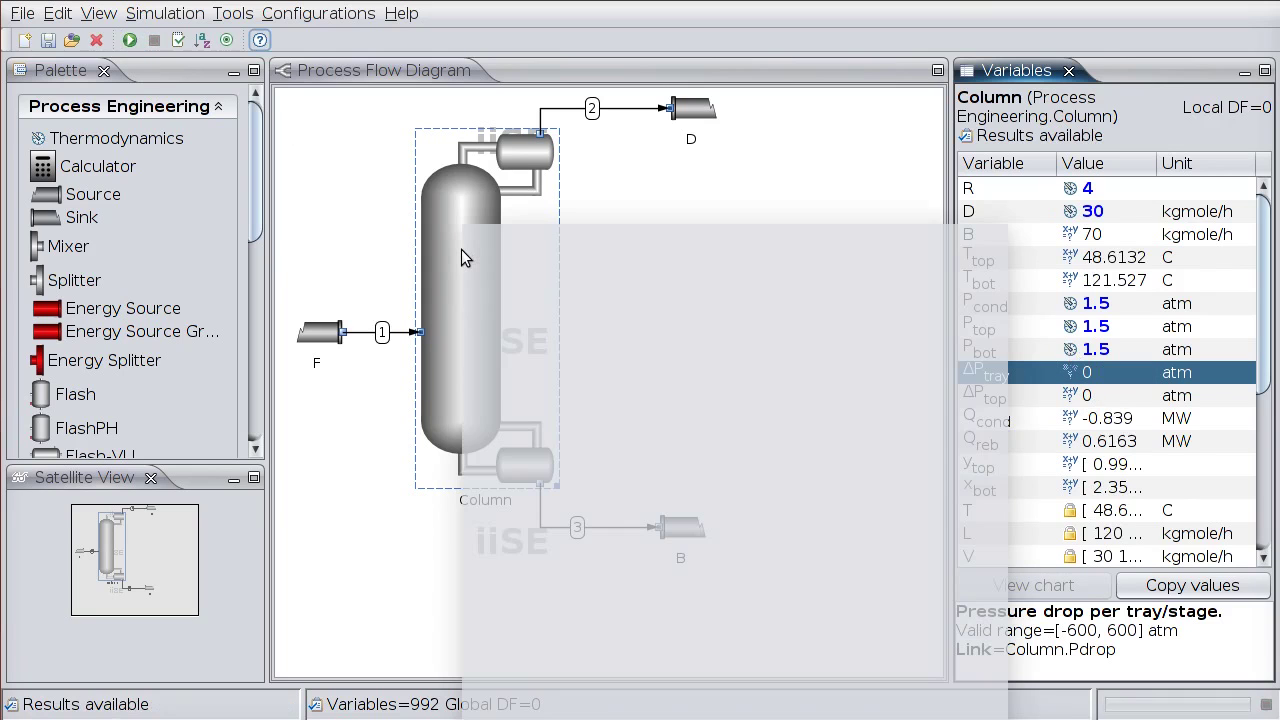
pyautogui.moveTo(463, 240)
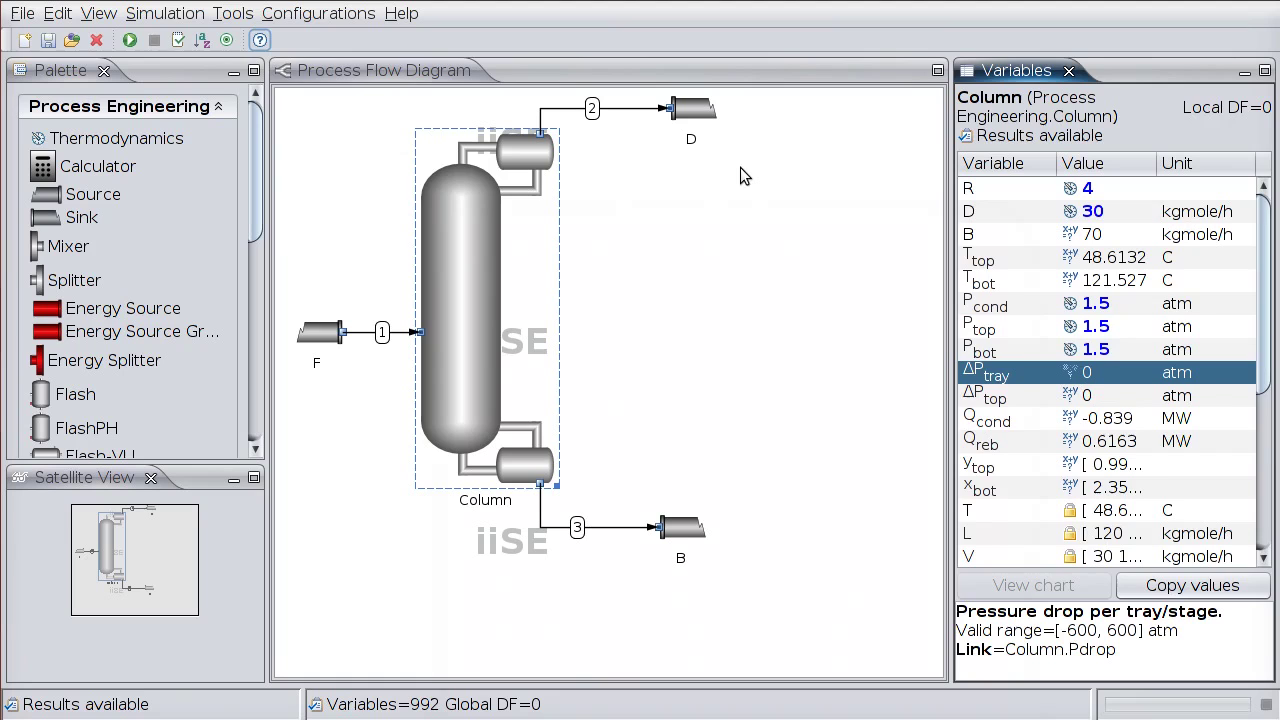
pyautogui.click(698, 110)
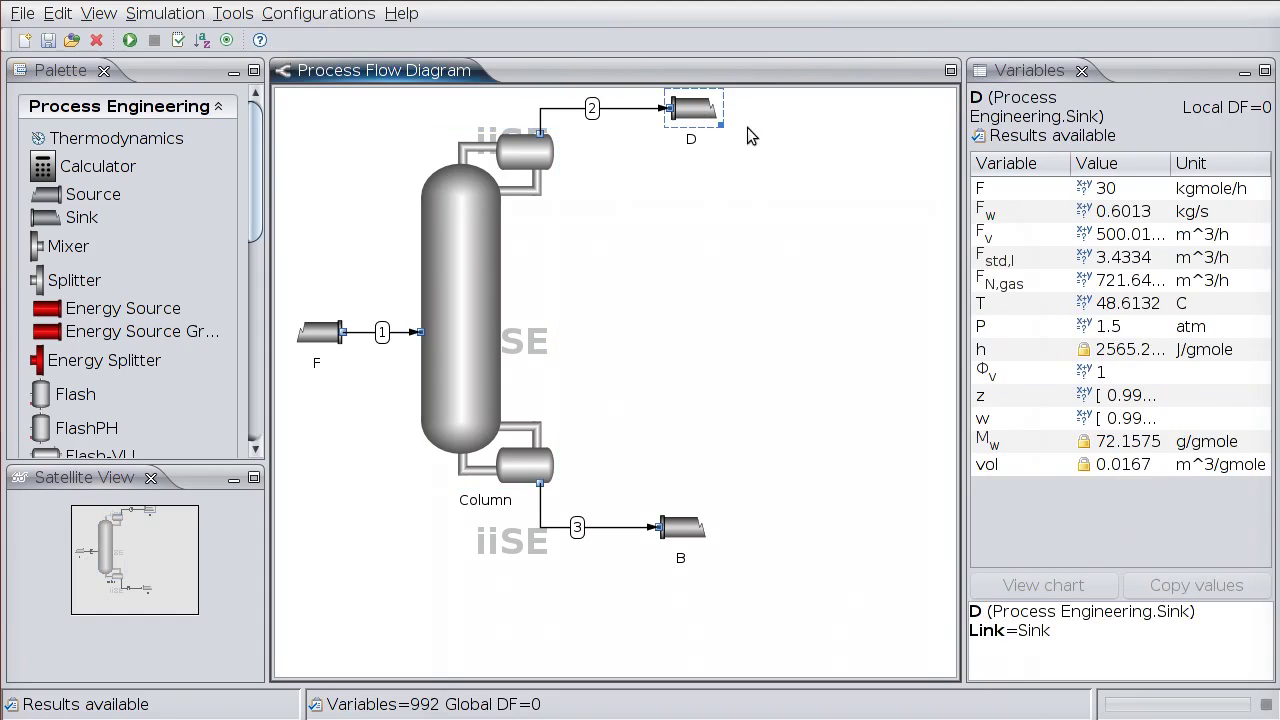
pyautogui.click(997, 395)
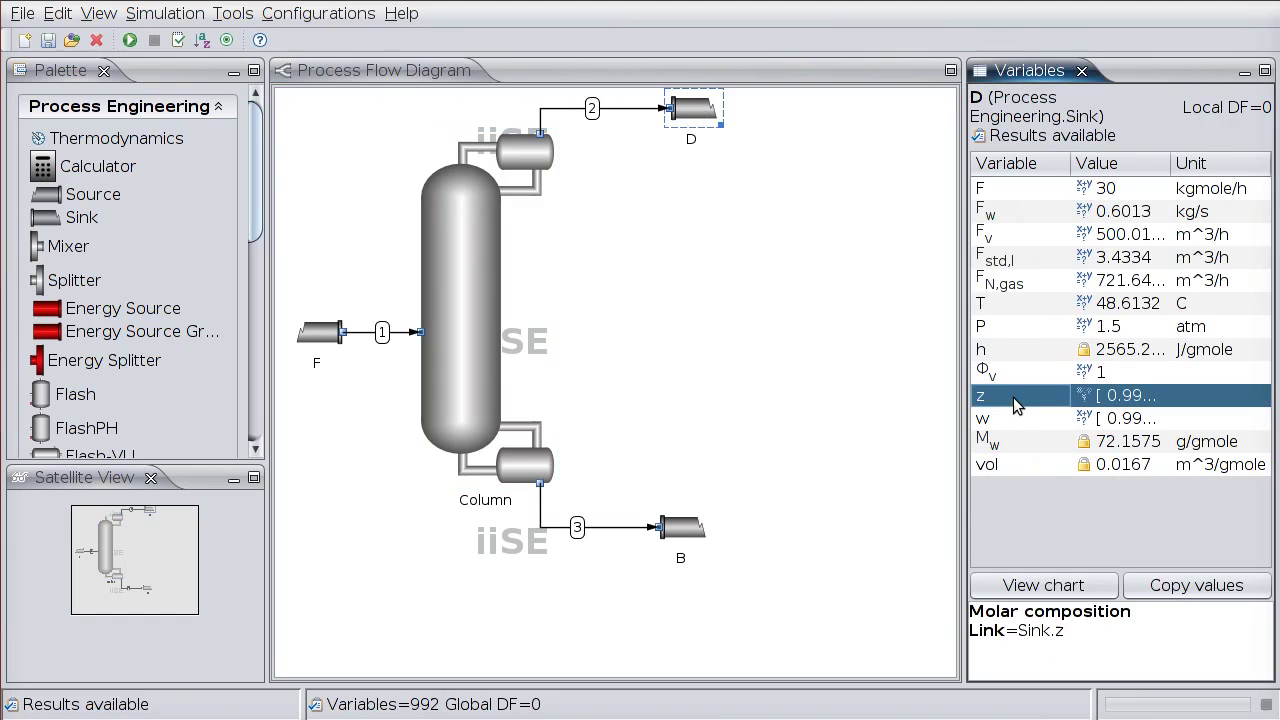
pyautogui.click(1043, 585)
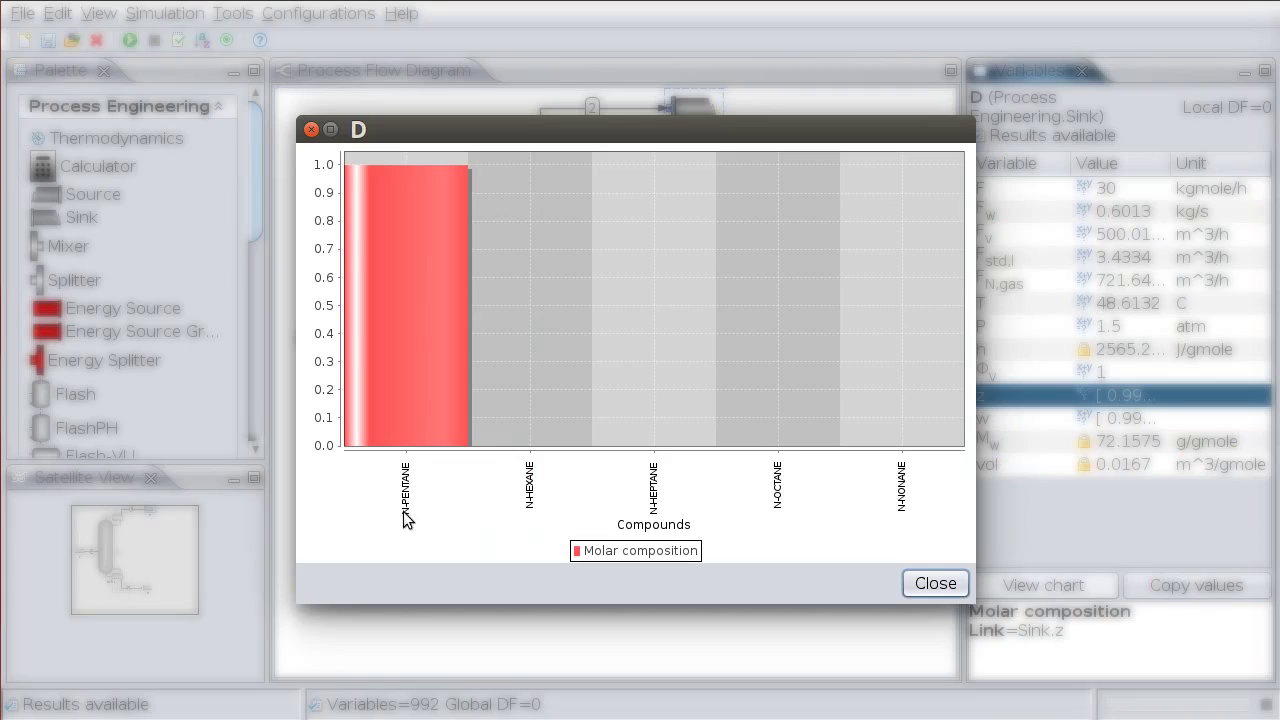
pyautogui.click(955, 585)
# Step: Chart the bottoms B's molar composition and show the column's variables
pyautogui.click(683, 522)
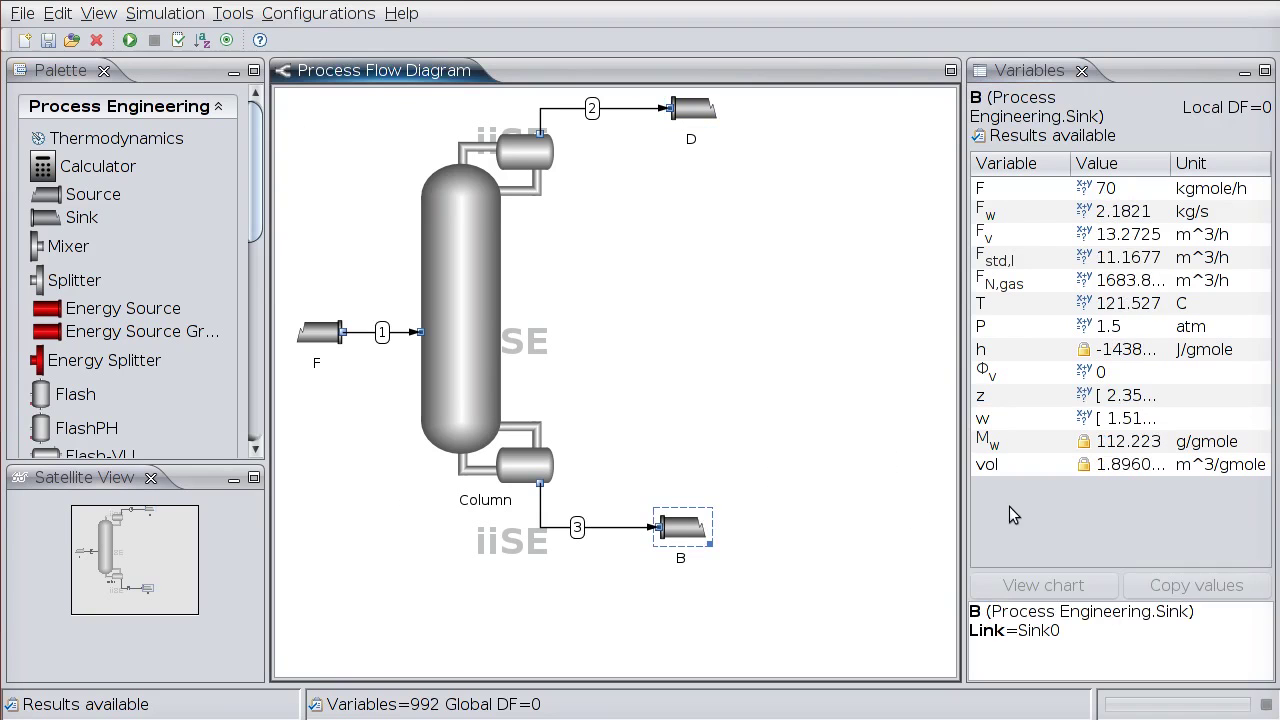
pyautogui.click(1002, 397)
pyautogui.click(1043, 585)
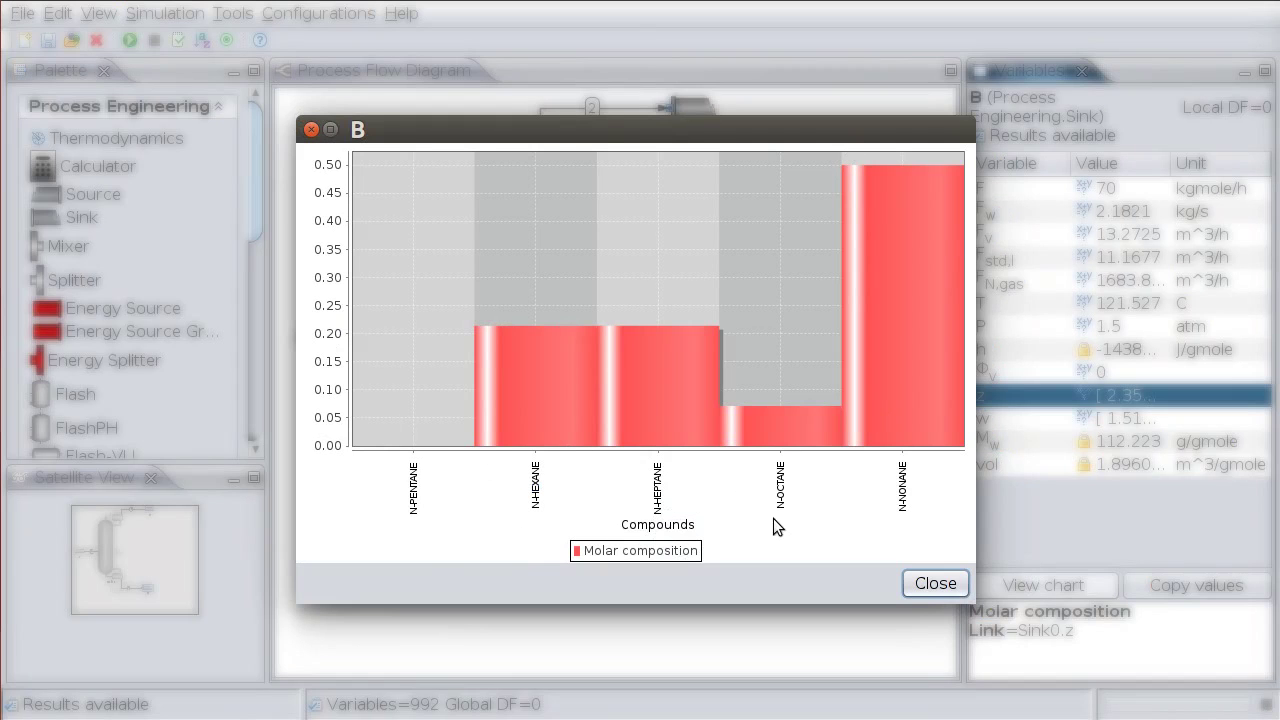
pyautogui.click(937, 582)
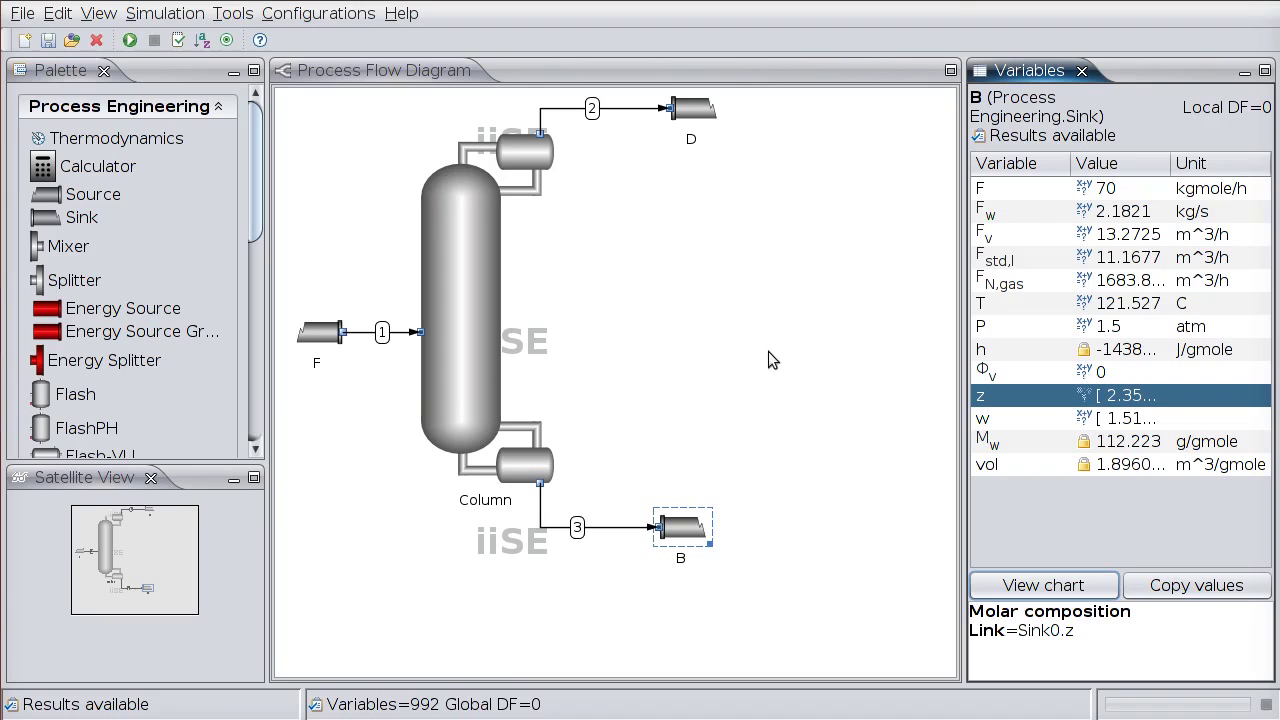
pyautogui.click(447, 276)
pyautogui.scroll(-1, 970, 440)
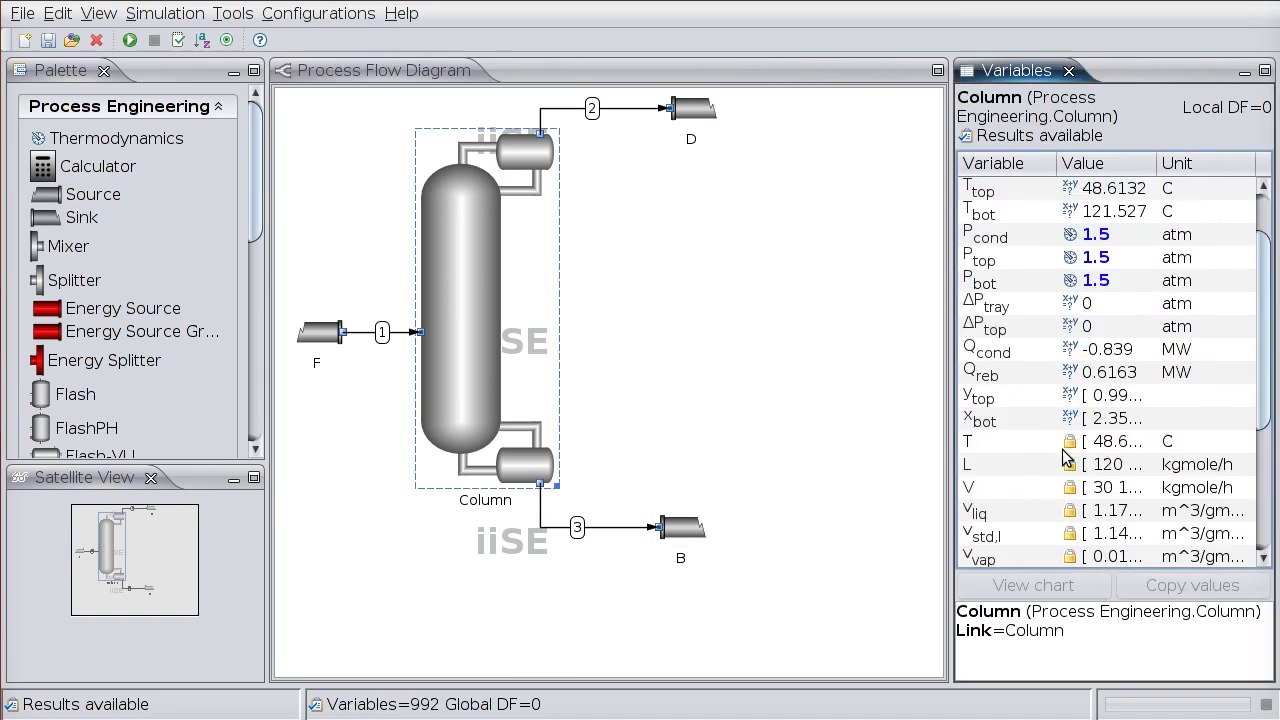
pyautogui.scroll(-3, 990, 435)
pyautogui.scroll(-1, 1005, 430)
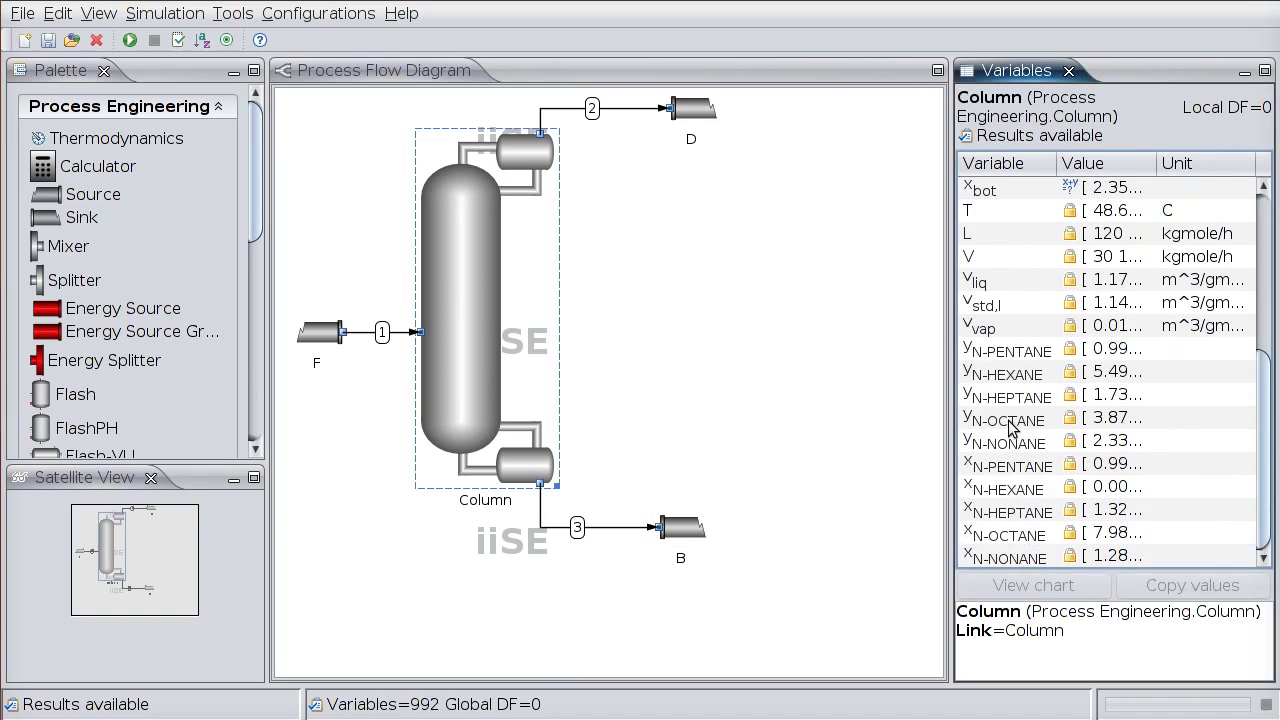
pyautogui.click(1007, 488)
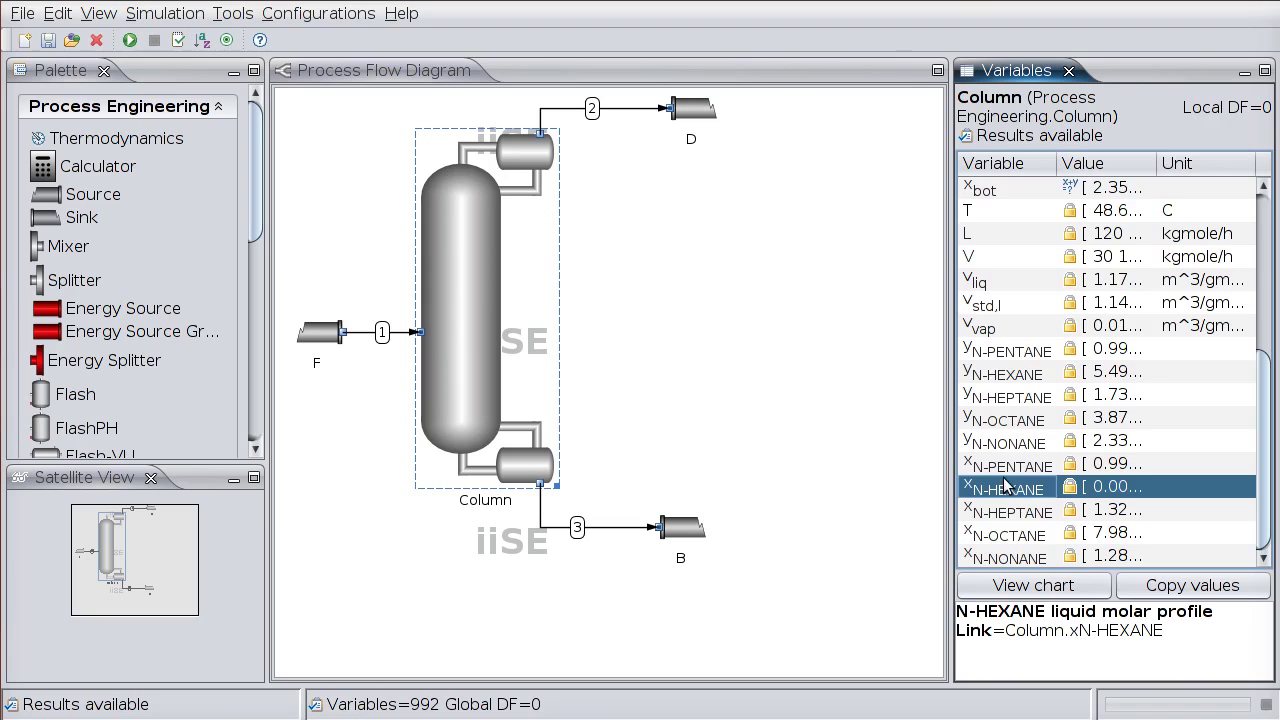
pyautogui.moveTo(1005, 464); pyautogui.dragTo(1018, 565)
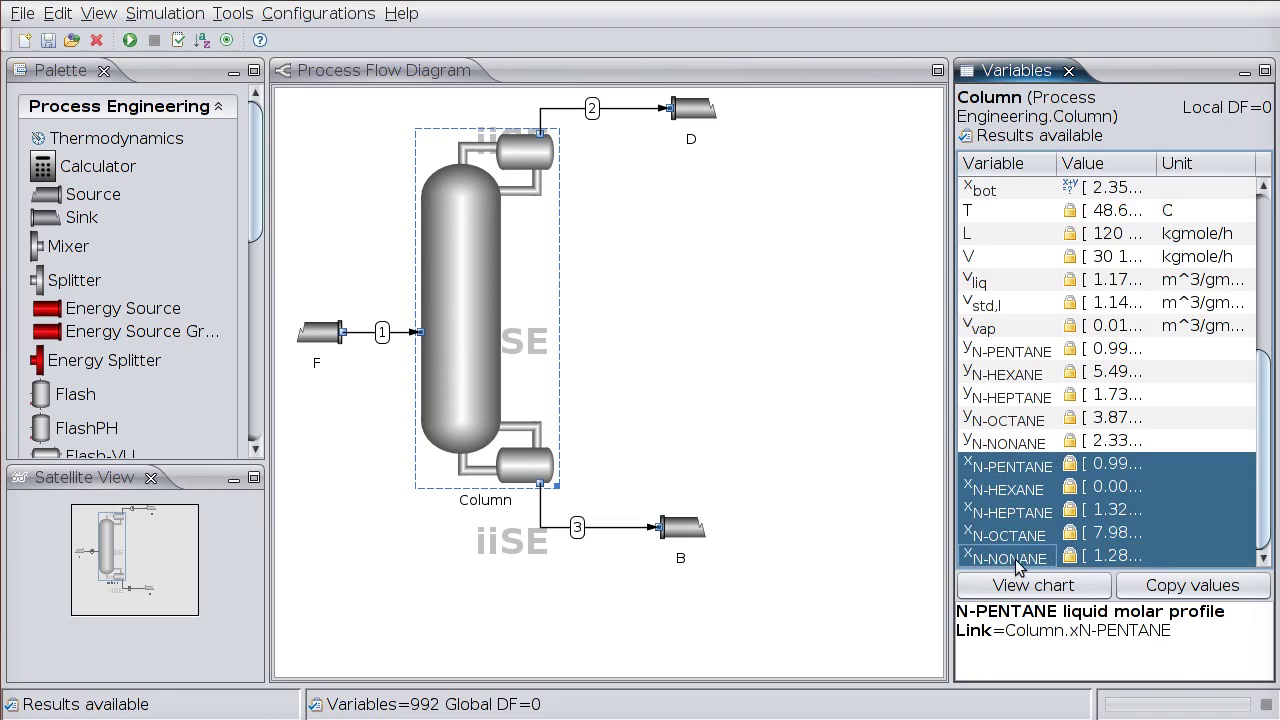
pyautogui.click(1038, 588)
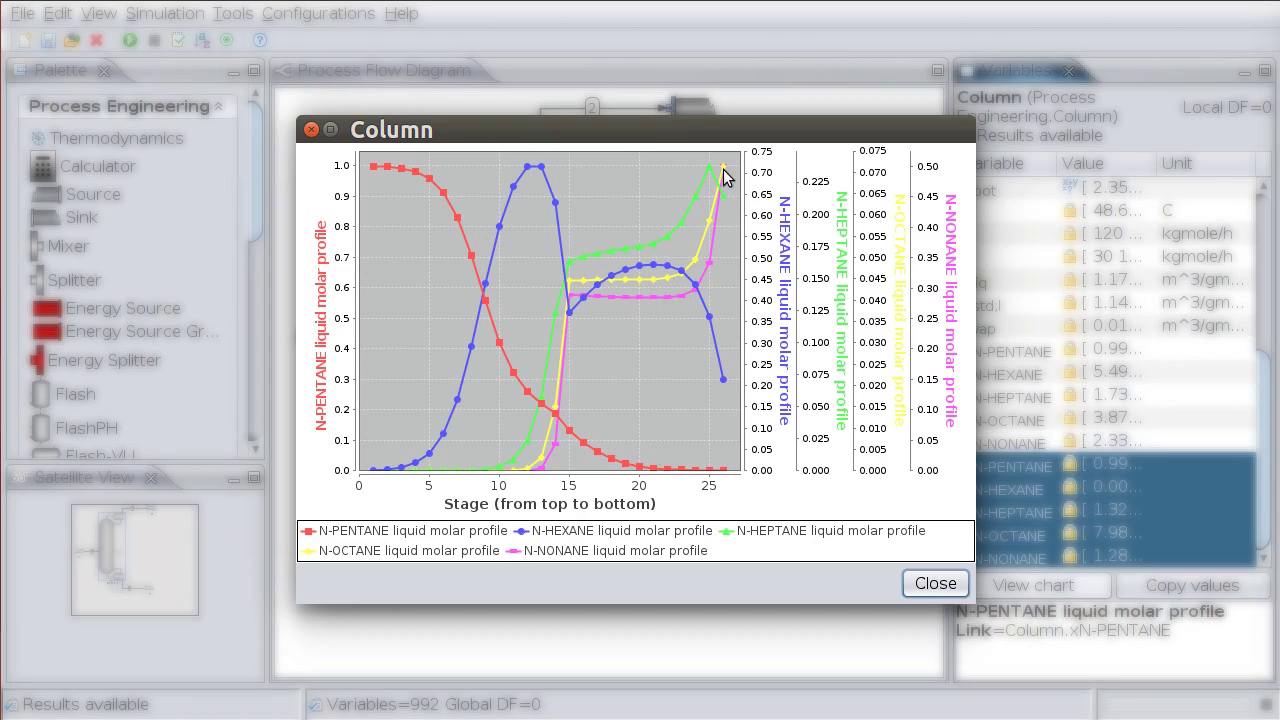
pyautogui.click(945, 584)
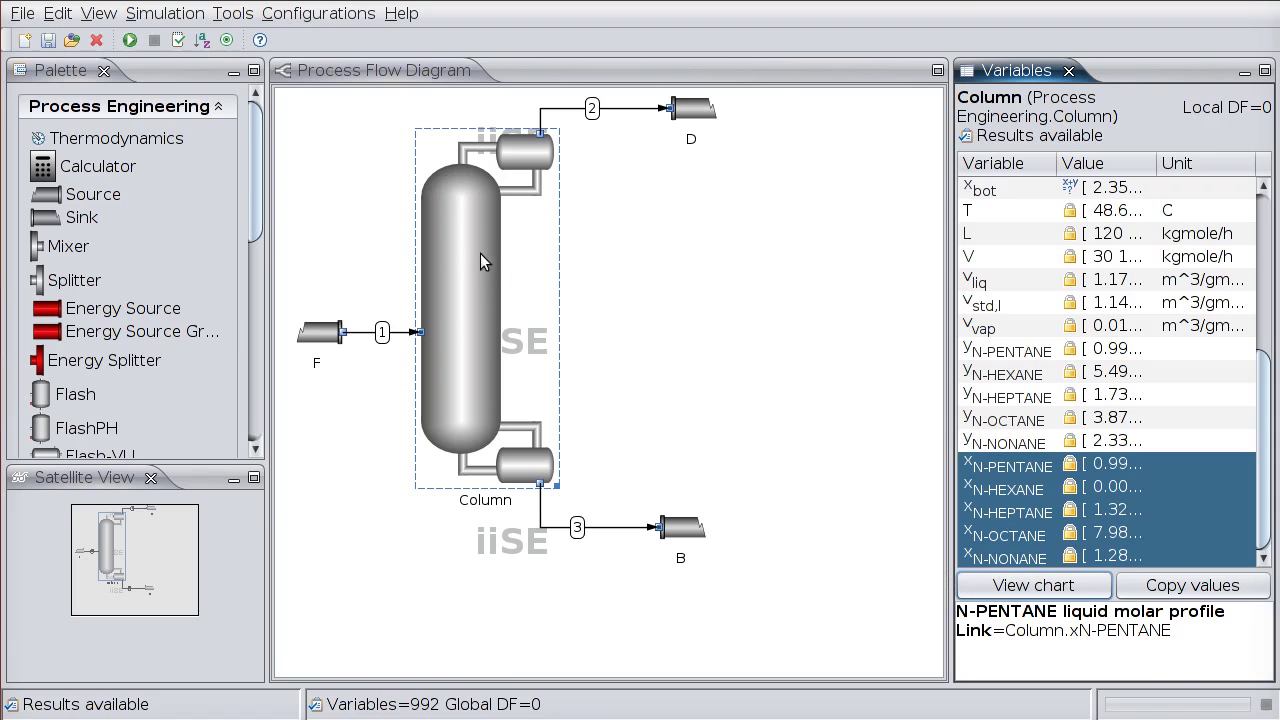
# Step: Configure liquid side streams at Stage #10 and Stage #20 in the column properties
pyautogui.rightClick(480, 260)
pyautogui.click(557, 366)
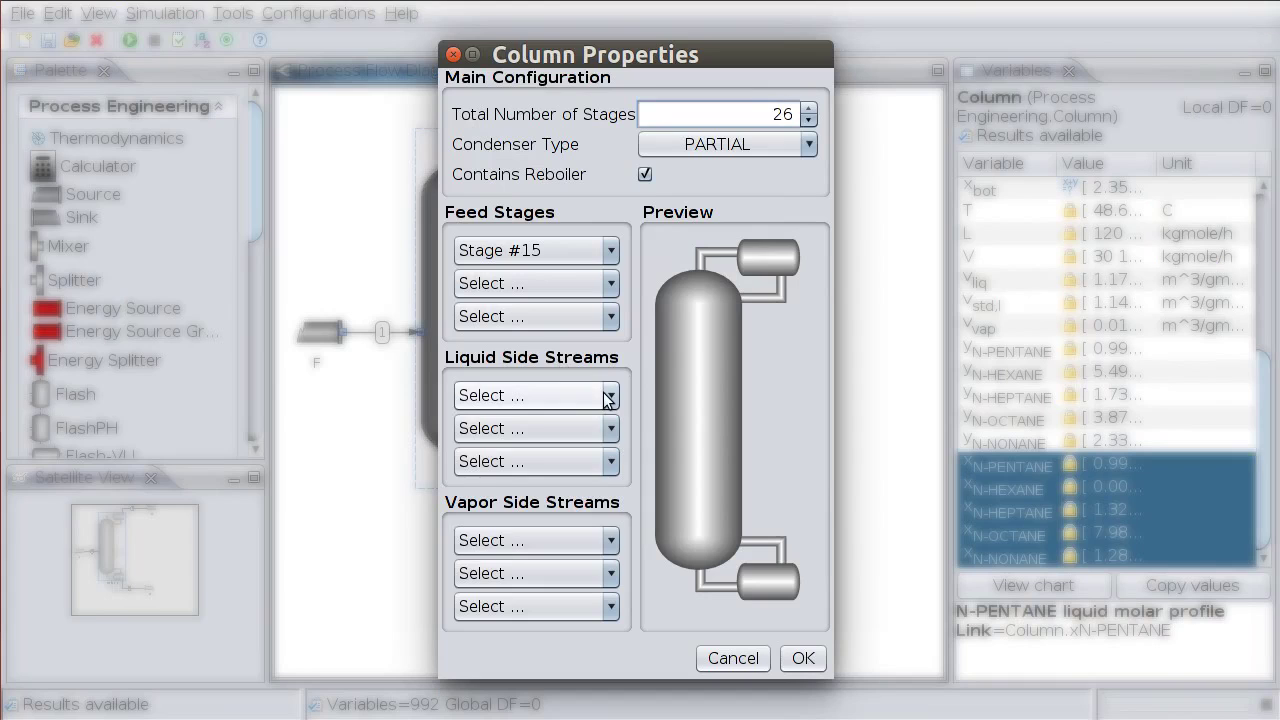
pyautogui.click(608, 395)
pyautogui.scroll(-2, 593, 470)
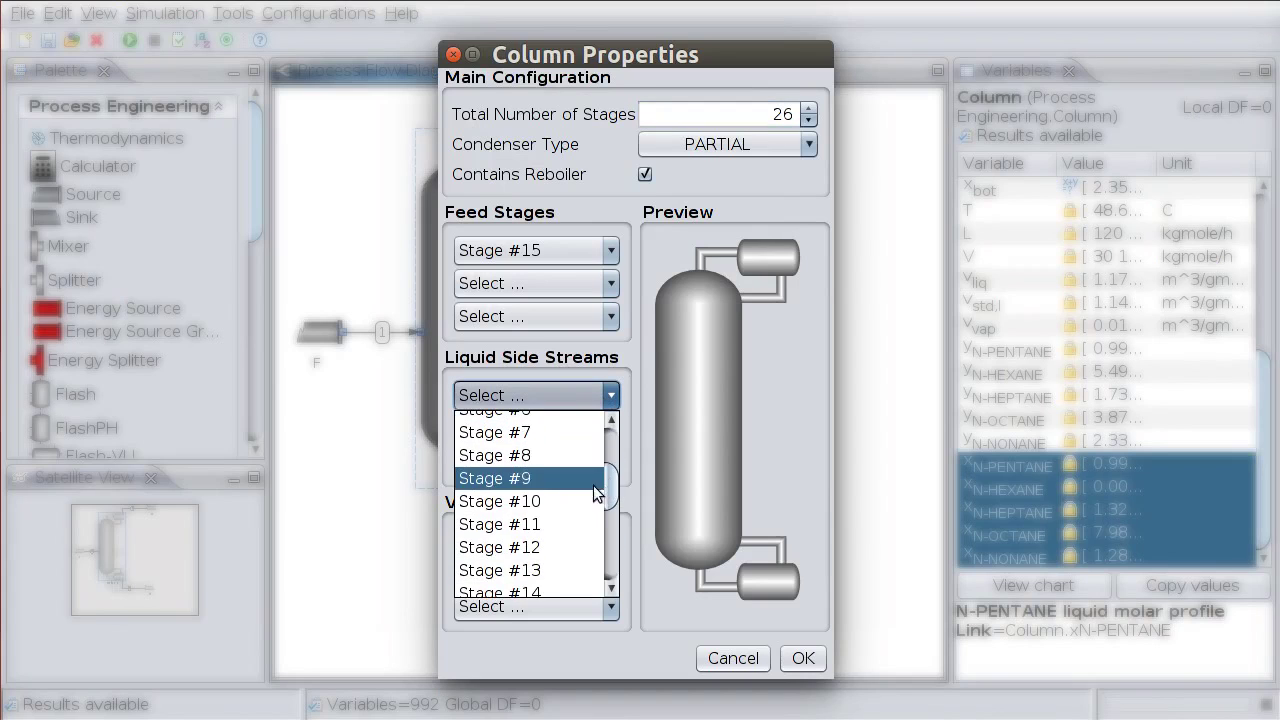
pyautogui.click(590, 497)
pyautogui.click(606, 428)
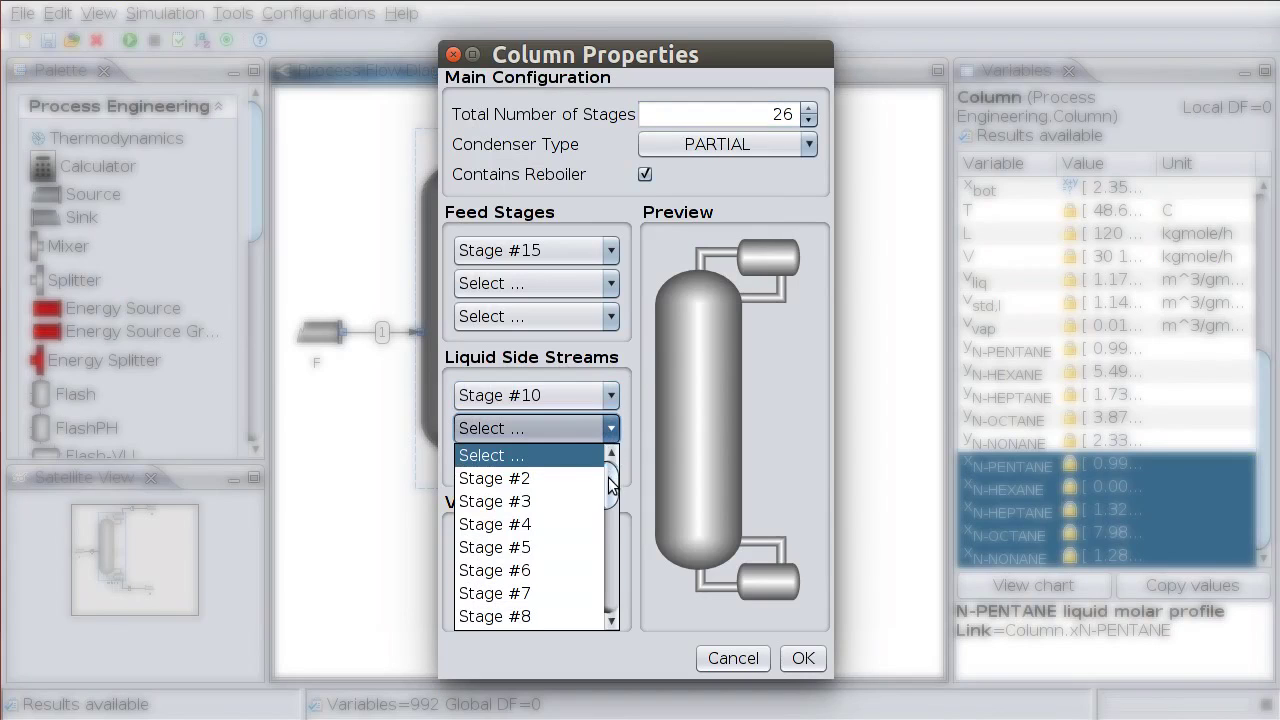
pyautogui.moveTo(610, 486); pyautogui.dragTo(608, 560)
pyautogui.click(563, 566)
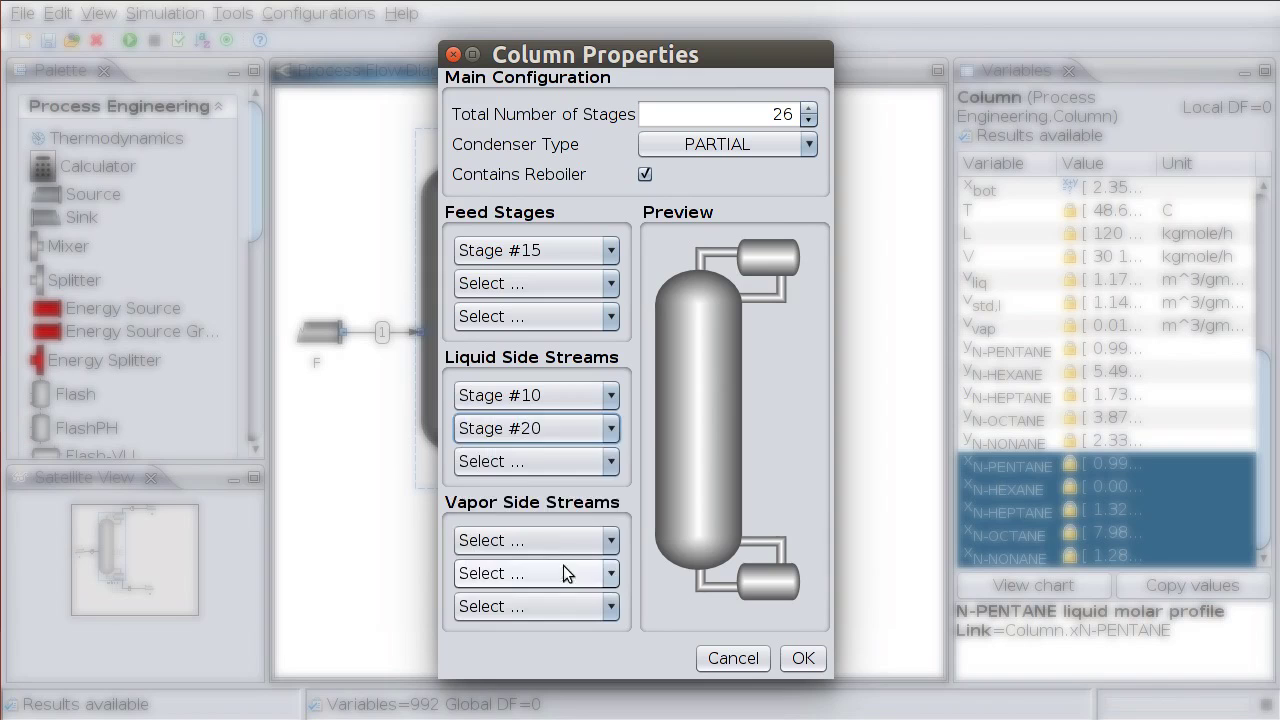
pyautogui.click(806, 658)
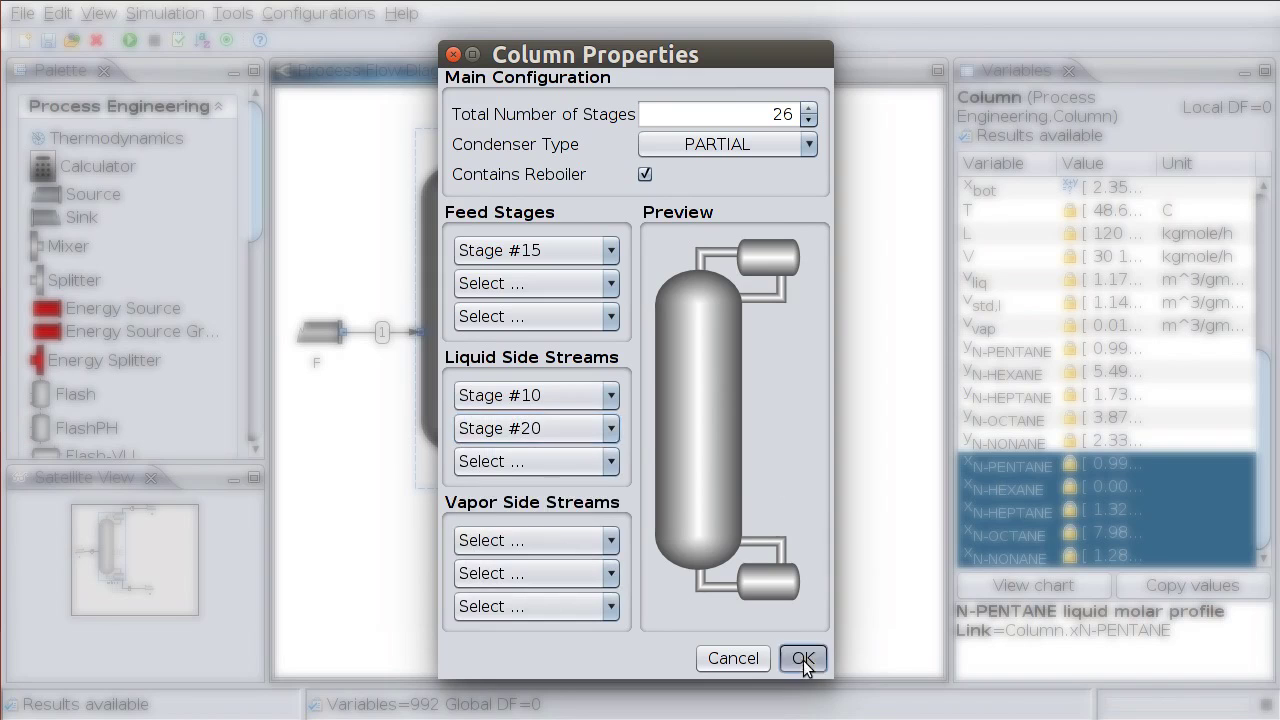
# Step: Inspect the column, the bottoms sink B and the distillate sink D
pyautogui.click(483, 358)
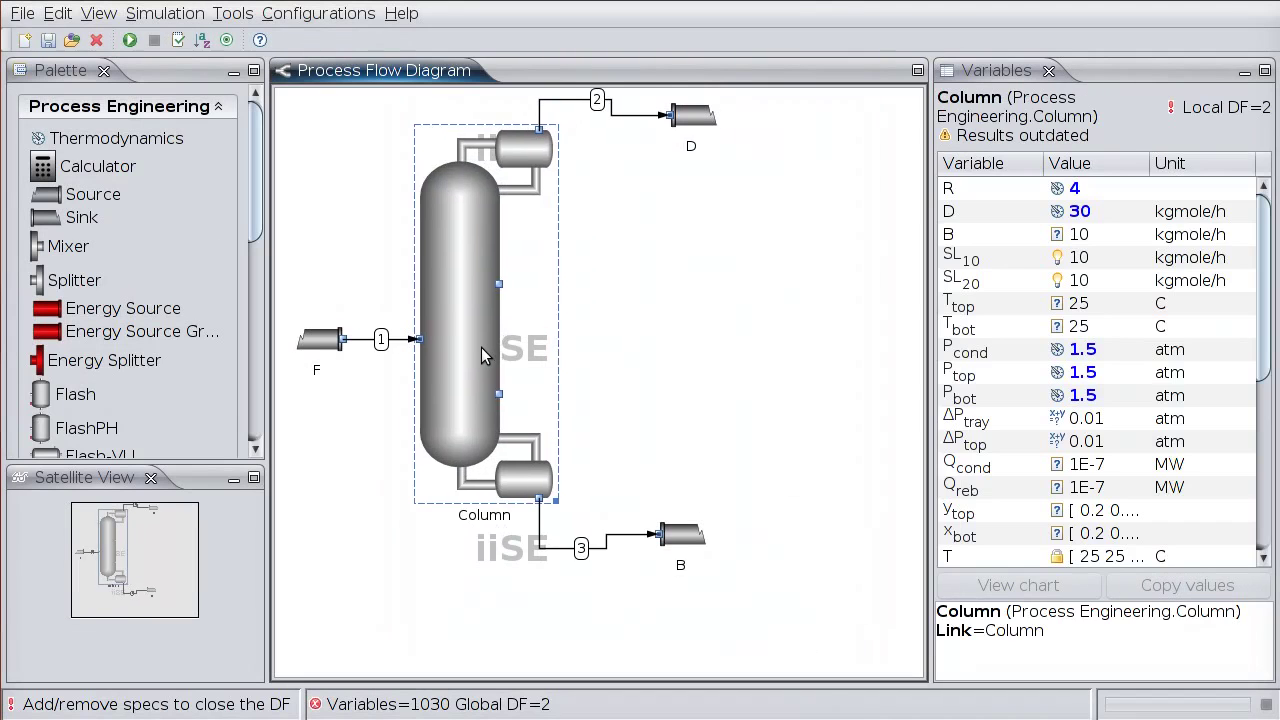
pyautogui.click(668, 558)
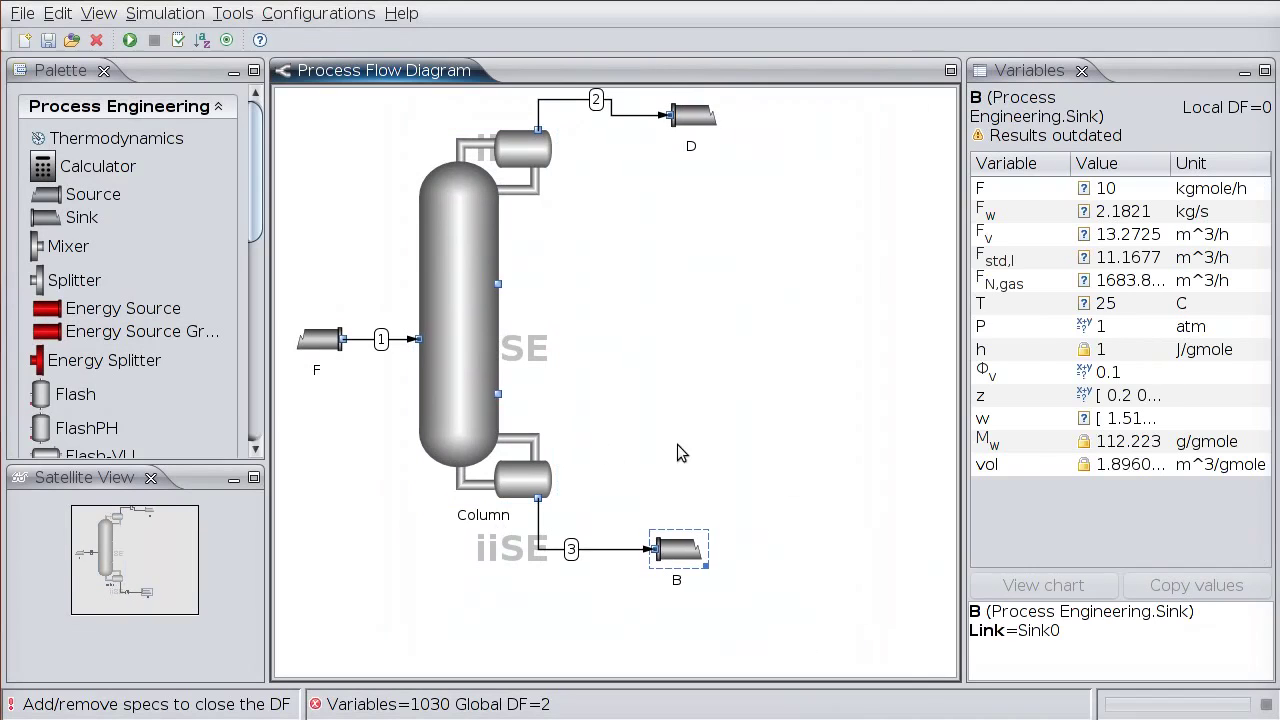
pyautogui.click(695, 120)
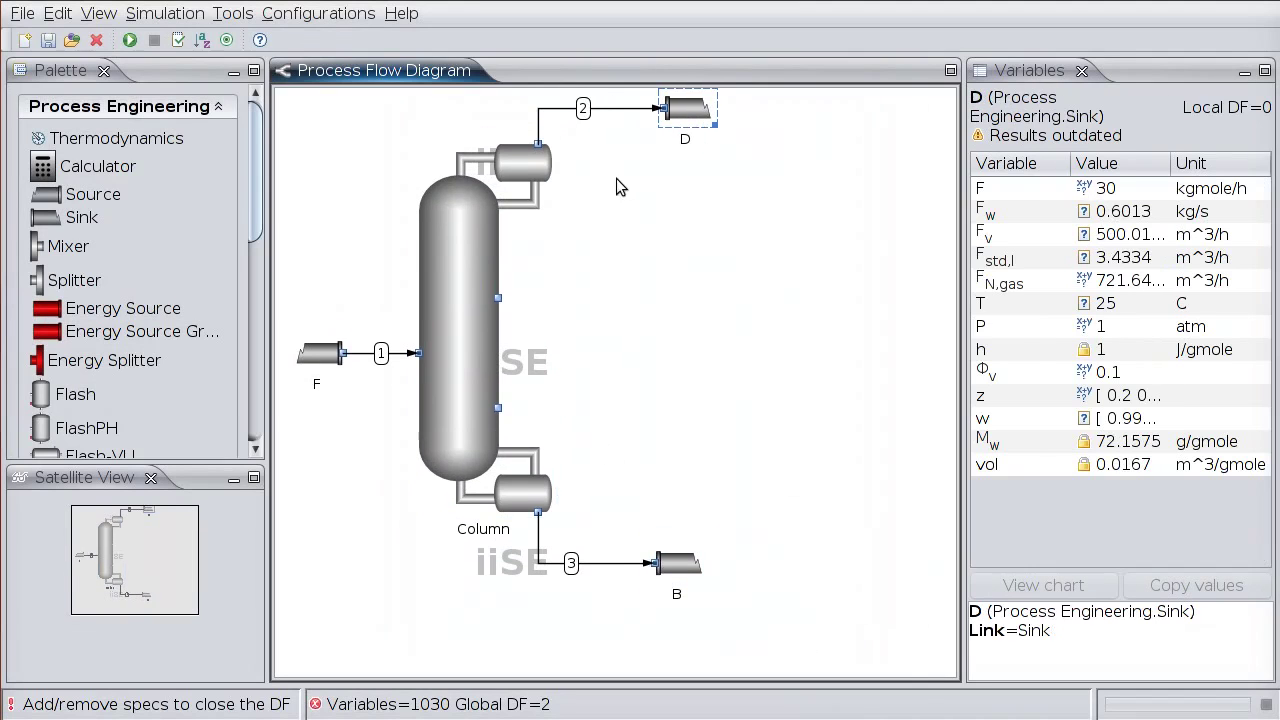
# Step: Add two sinks right of the column, named SL1 and SL2
pyautogui.moveTo(60, 217)
pyautogui.mouseDown()
pyautogui.moveTo(320, 555)
pyautogui.moveTo(698, 303)
pyautogui.mouseUp()
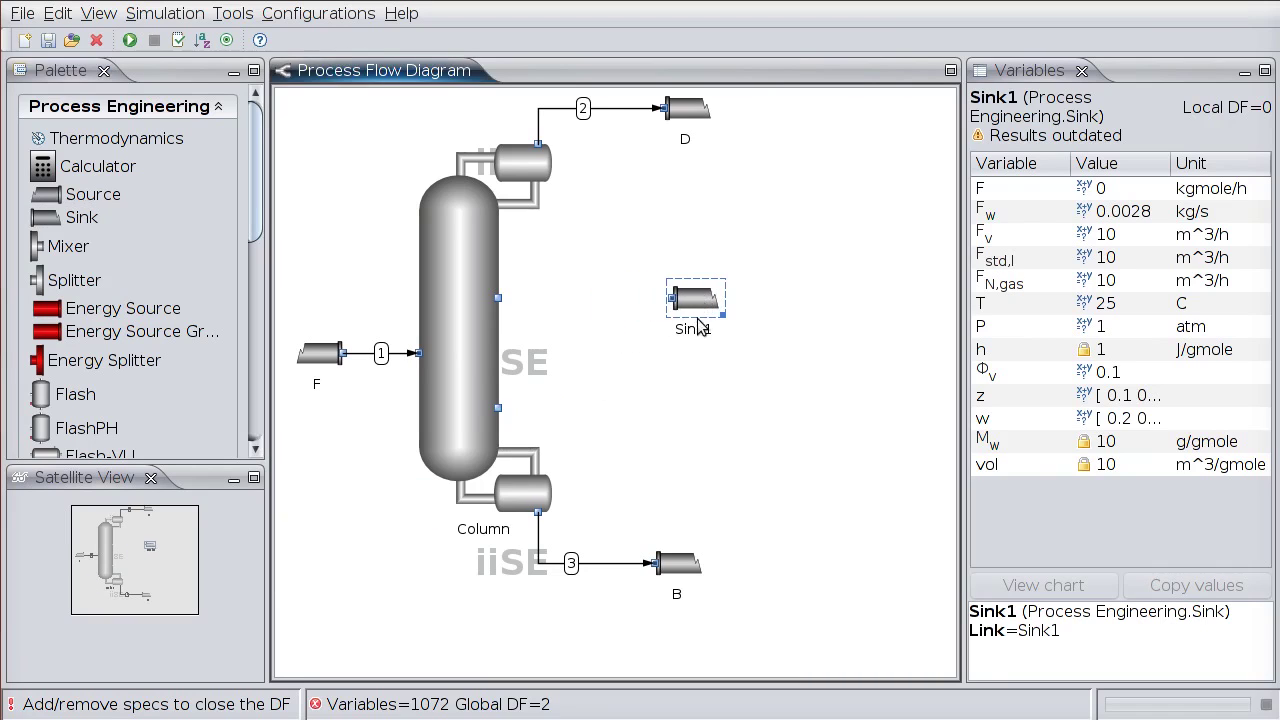
pyautogui.click(700, 328)
pyautogui.write('1')
pyautogui.press('Return')
pyautogui.moveTo(86, 217)
pyautogui.mouseDown()
pyautogui.moveTo(418, 548)
pyautogui.moveTo(706, 416)
pyautogui.mouseUp()
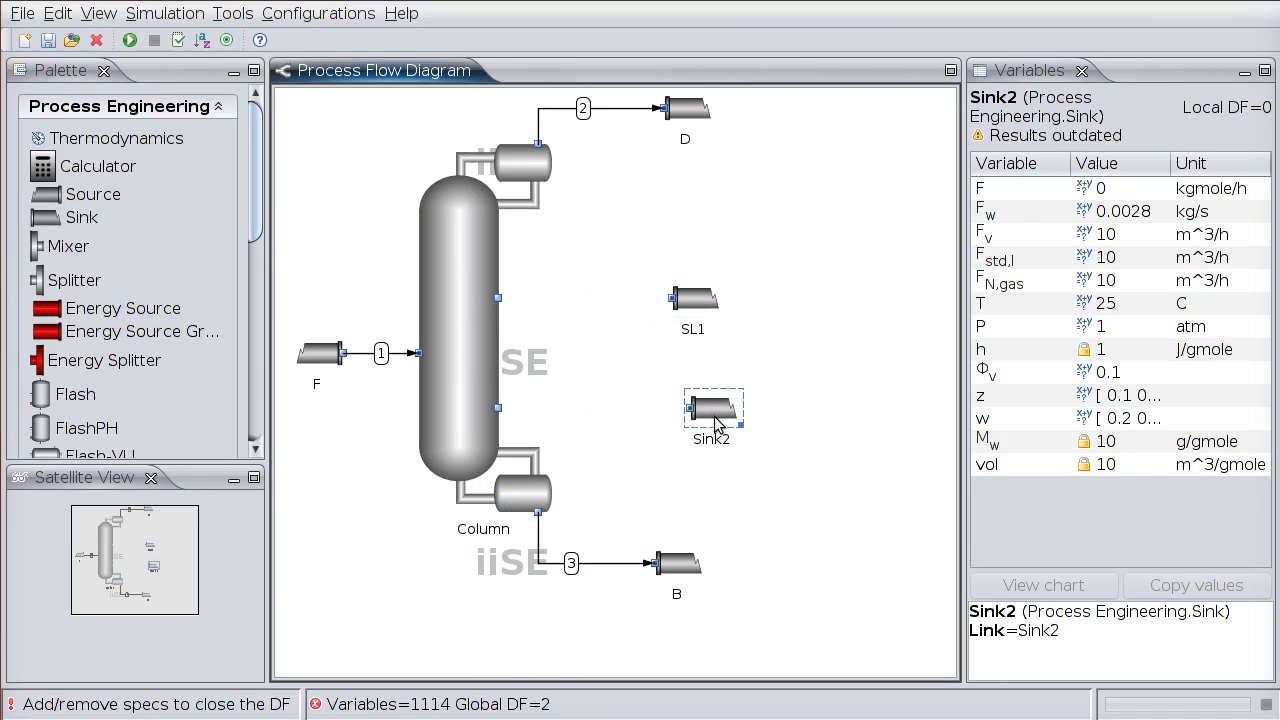
pyautogui.click(704, 440)
pyautogui.write('SL')
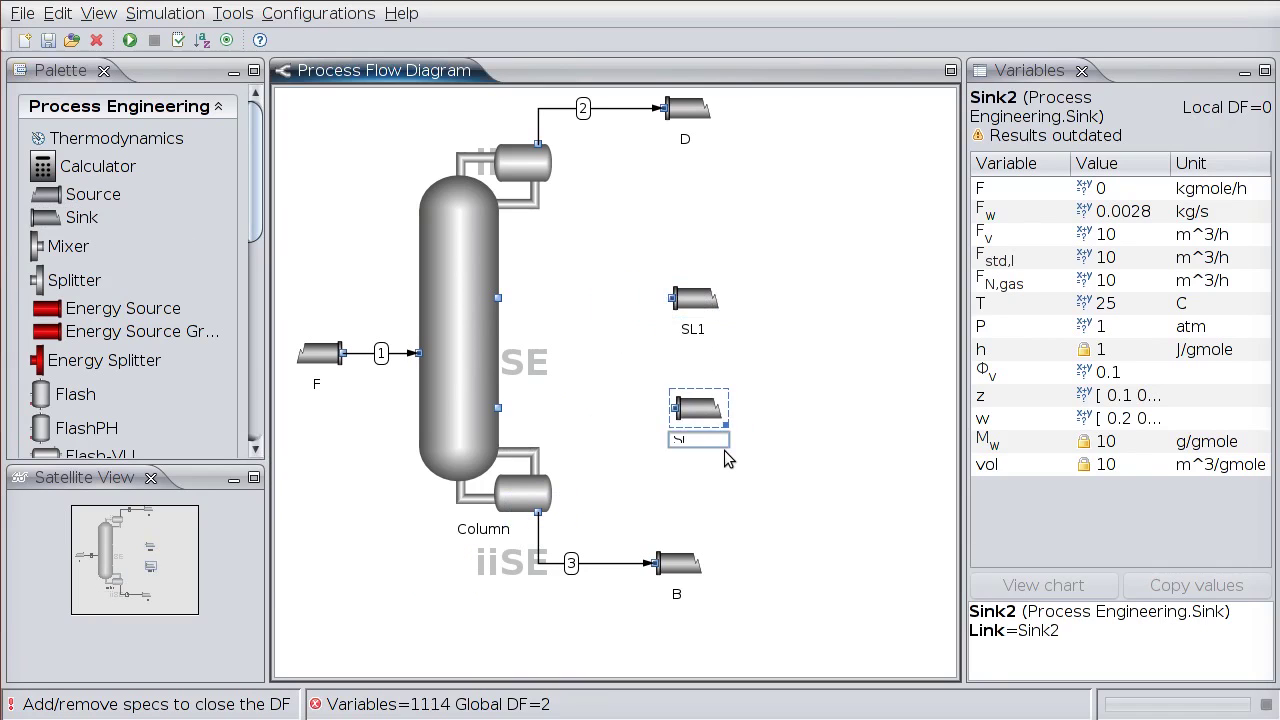
pyautogui.write('2')
pyautogui.press('Return')
# Step: Connect the column's upper side draw to SL1 and lower side draw to SL2, then select the column
pyautogui.moveTo(498, 297); pyautogui.dragTo(672, 298)
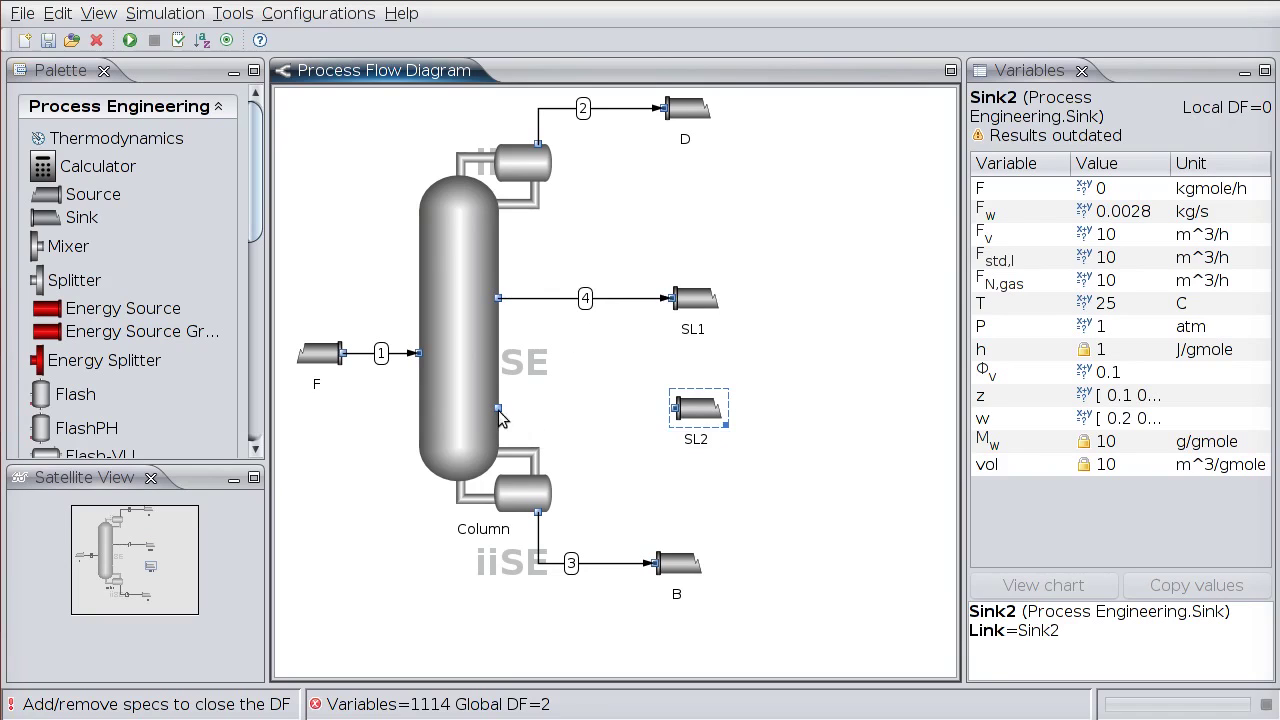
pyautogui.moveTo(498, 407)
pyautogui.mouseDown()
pyautogui.moveTo(674, 408)
pyautogui.moveTo(685, 425)
pyautogui.mouseUp()
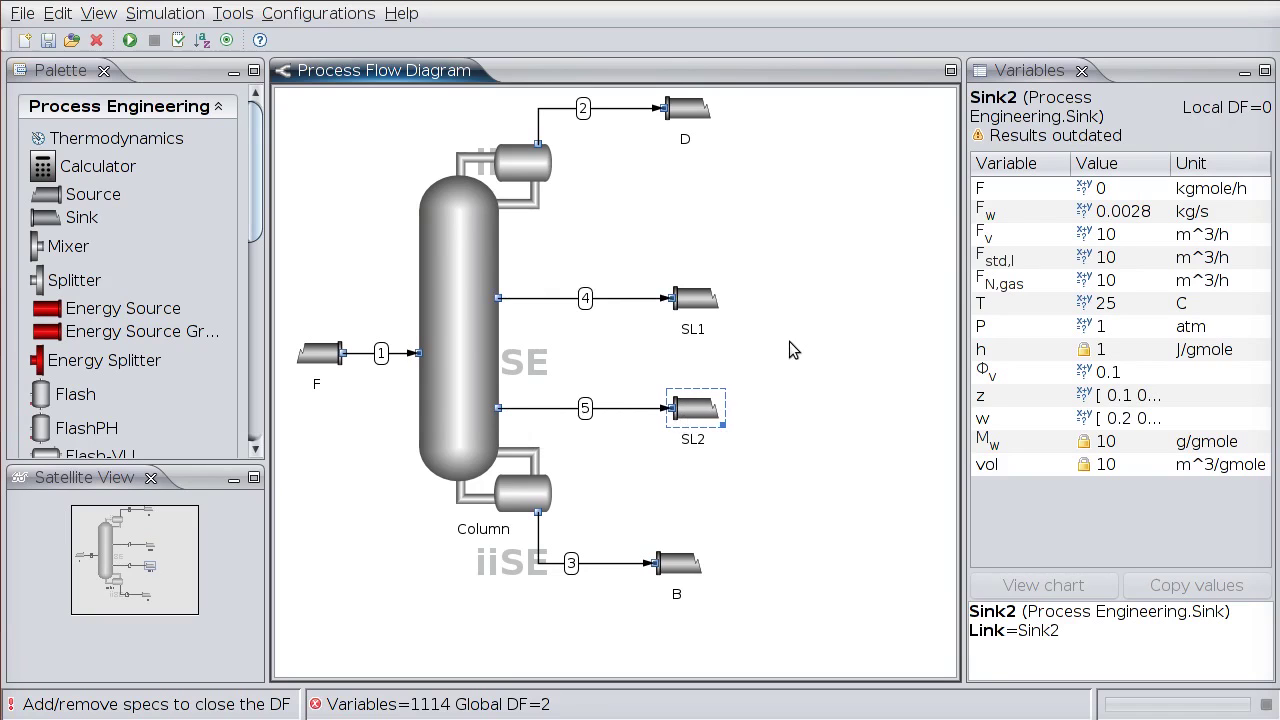
pyautogui.click(466, 277)
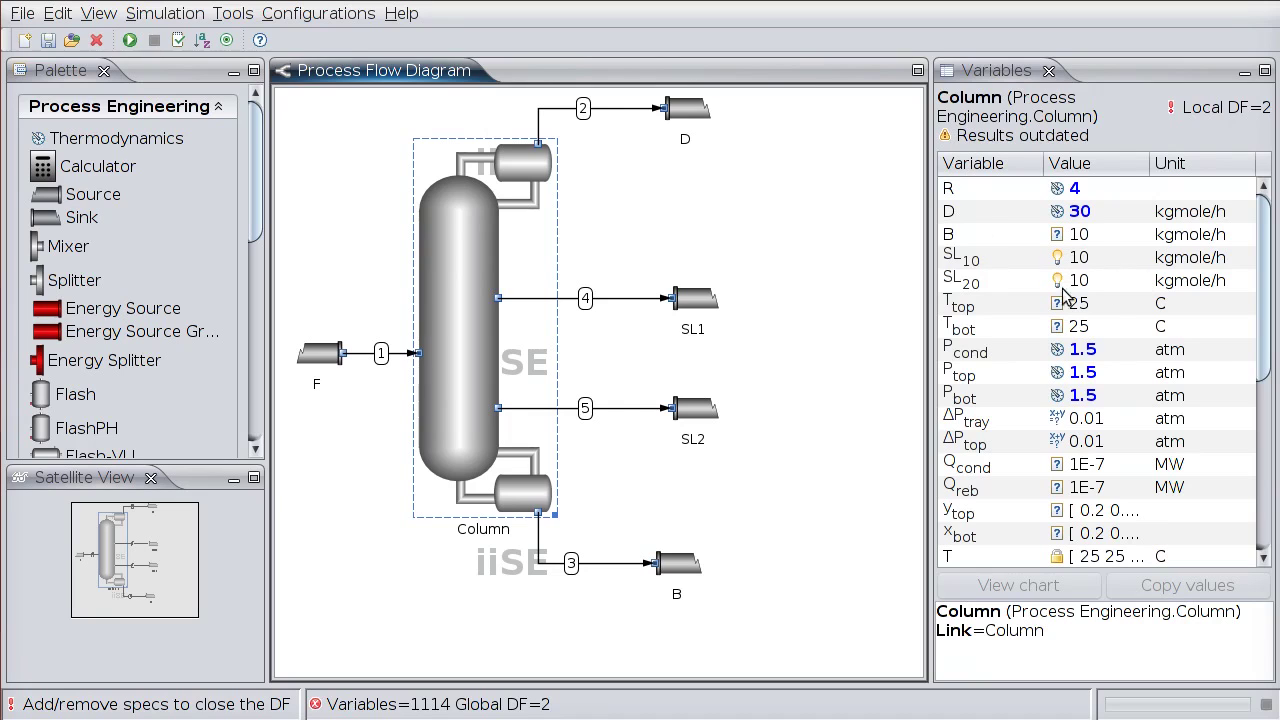
# Step: Fix side-draw rates SL10 = 10 and SL20 = 20 kgmole/h and run the simulation
pyautogui.click(1087, 262)
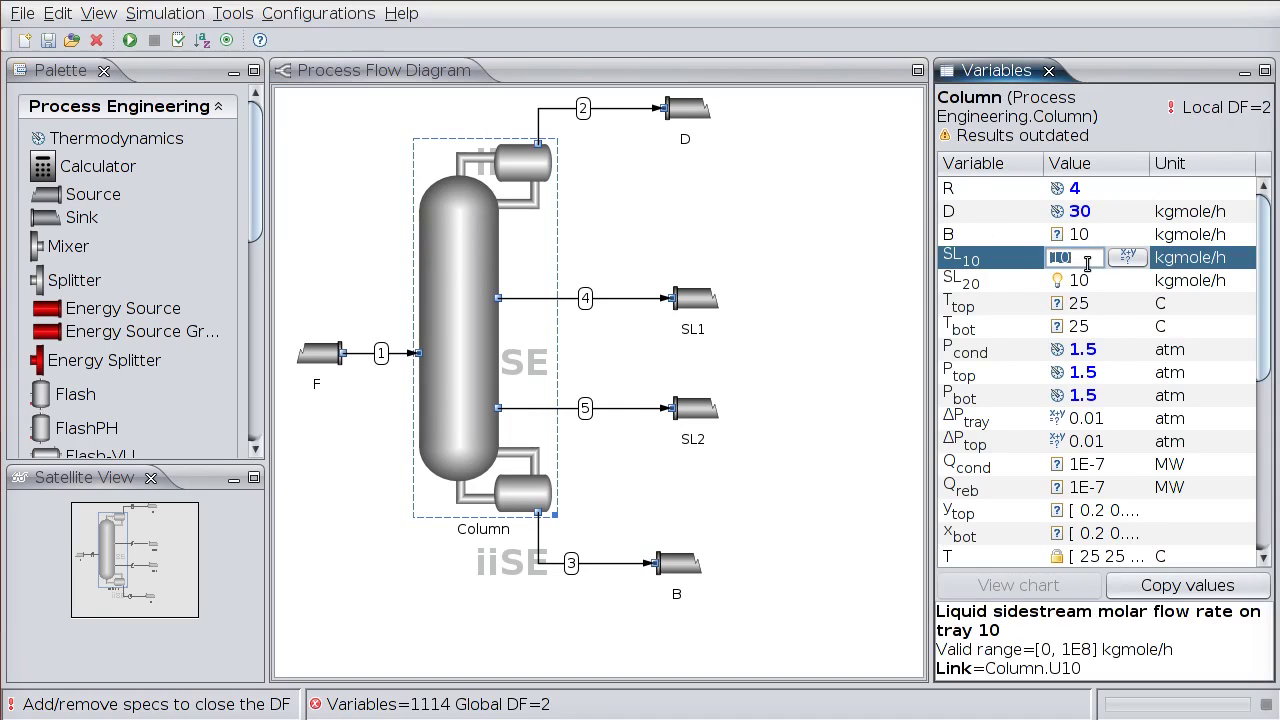
pyautogui.click(1087, 279)
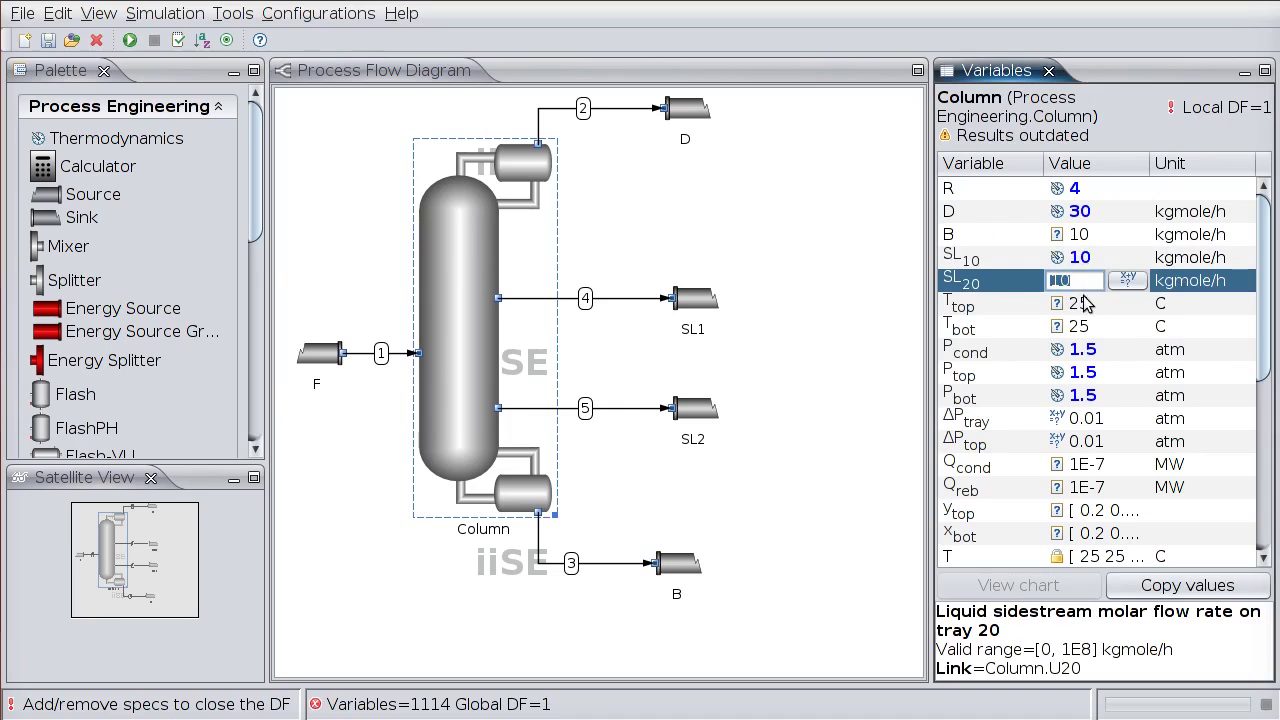
pyautogui.write('20')
pyautogui.press('Return')
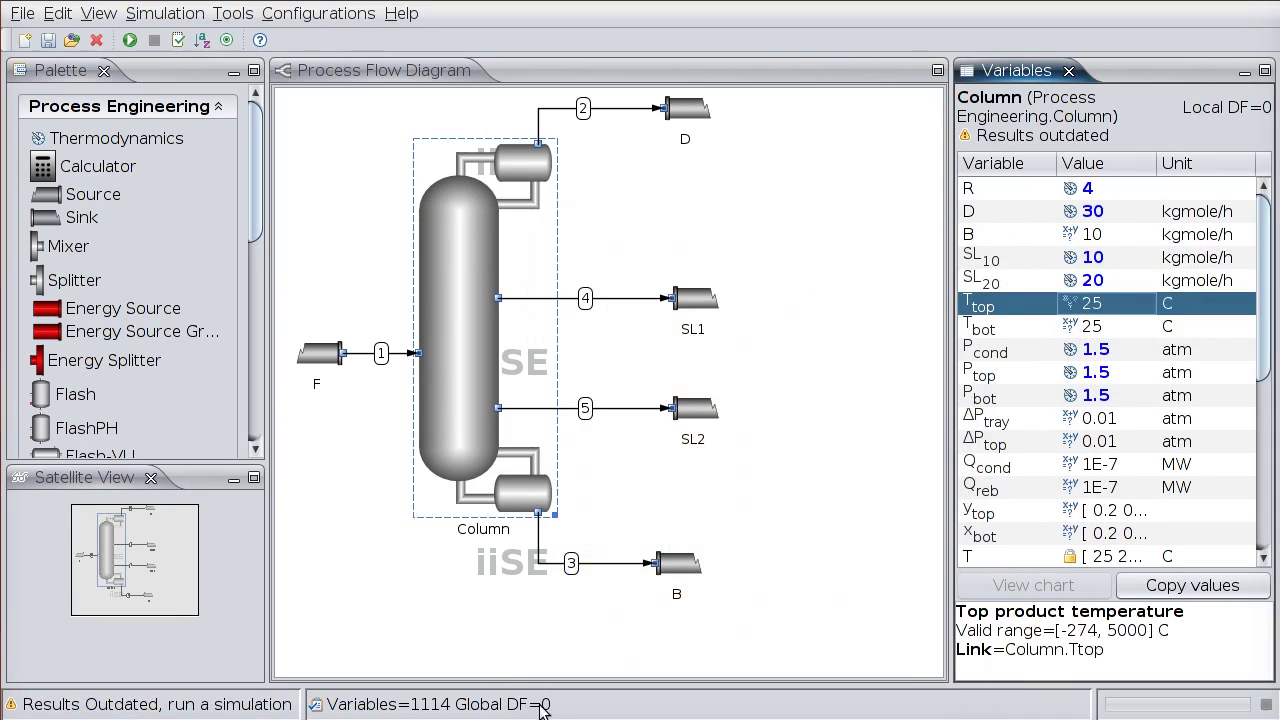
pyautogui.click(129, 40)
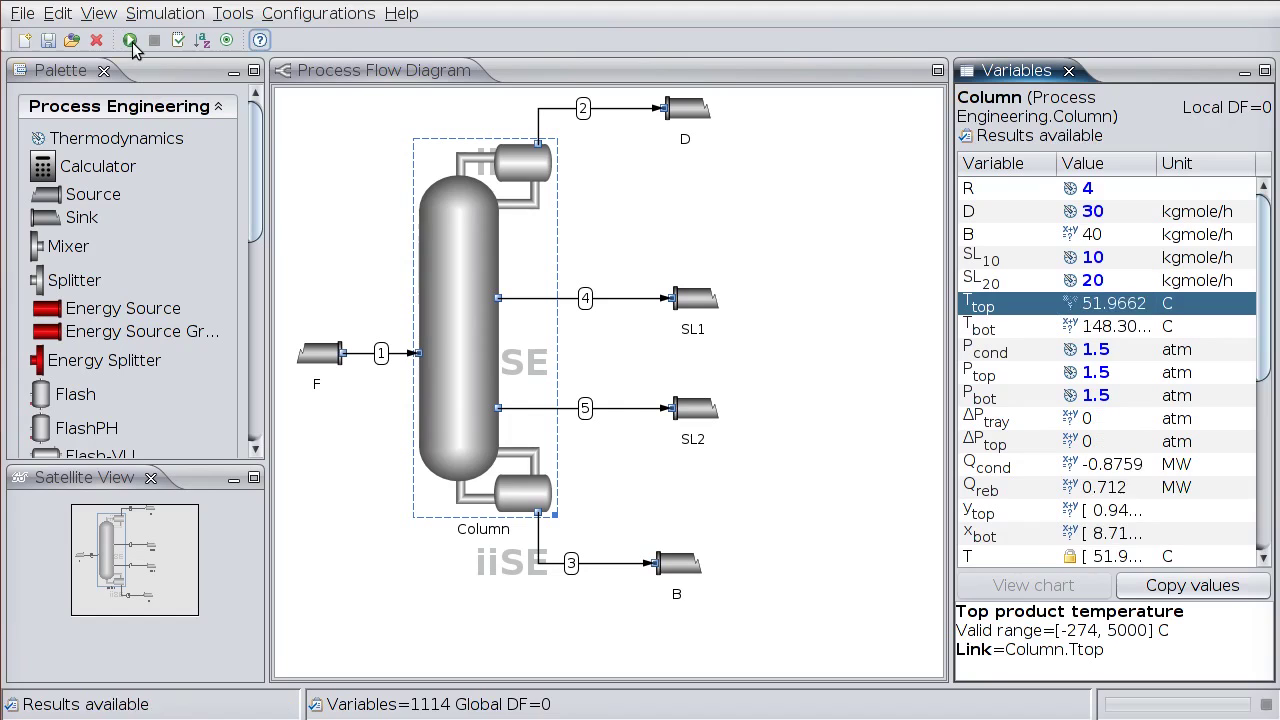
pyautogui.click(468, 262)
# Step: View the molar composition (z) chart of side draw SL1
pyautogui.click(702, 305)
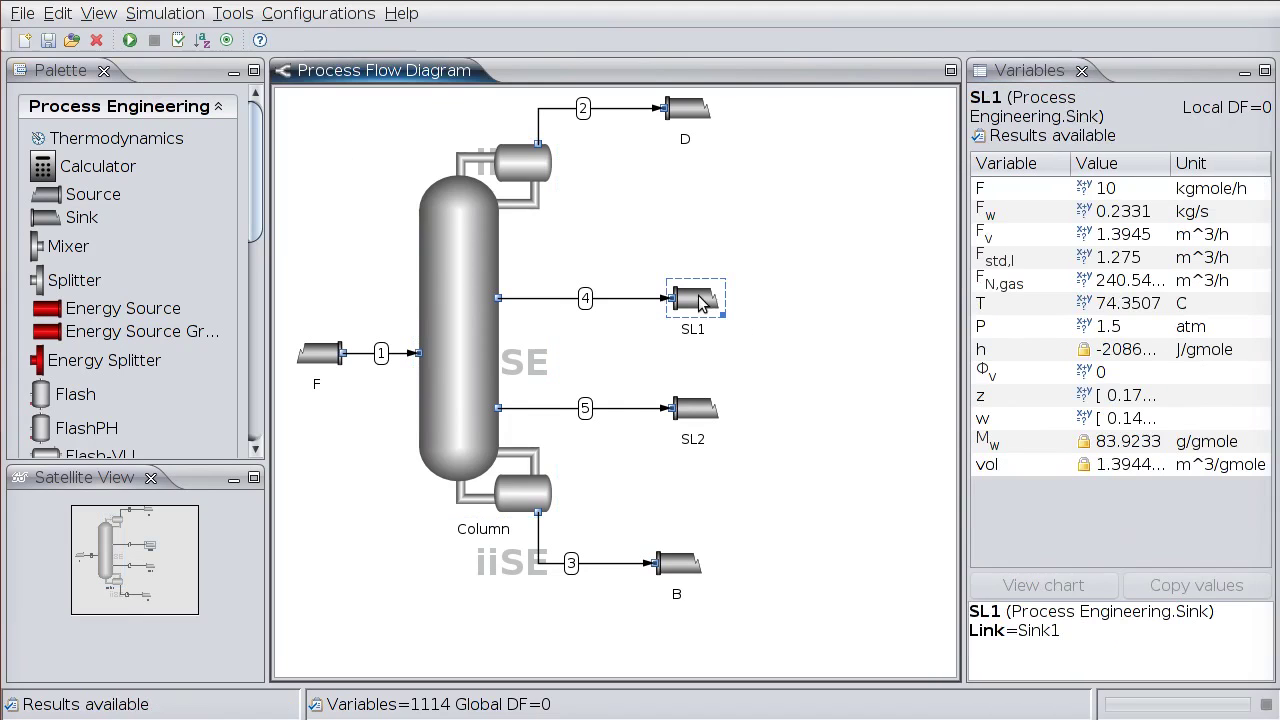
pyautogui.click(998, 398)
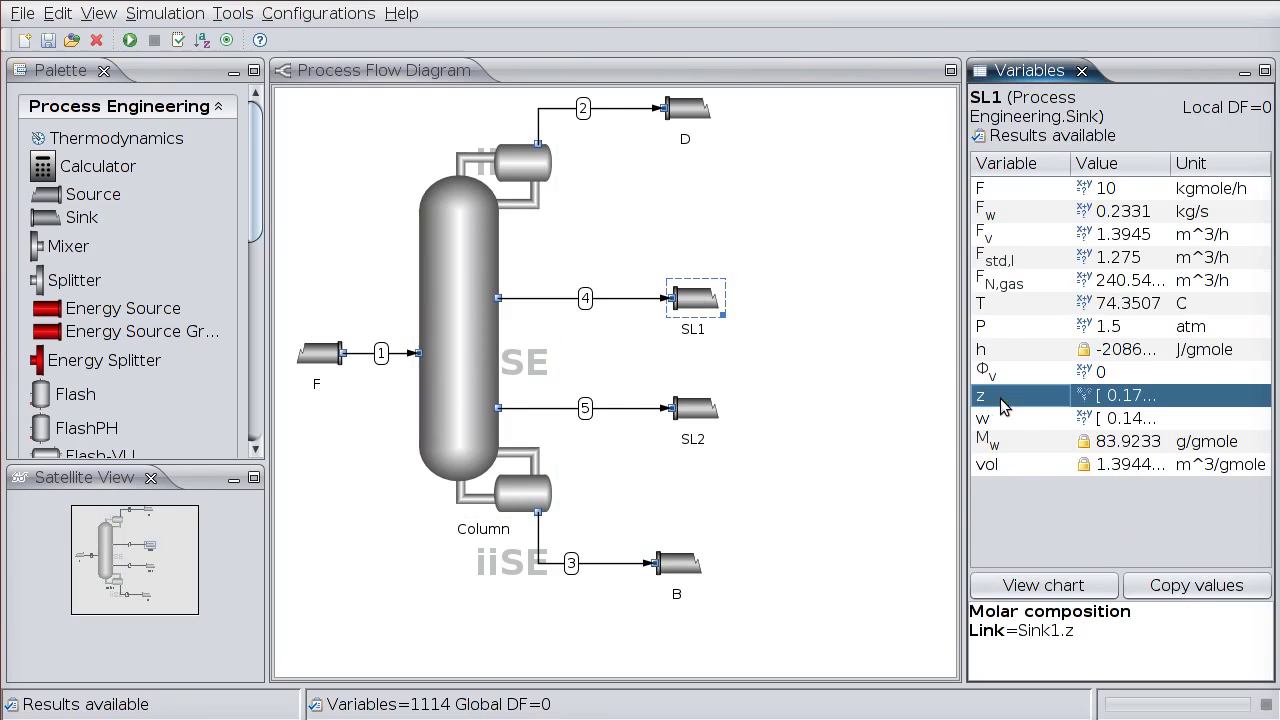
pyautogui.click(1070, 585)
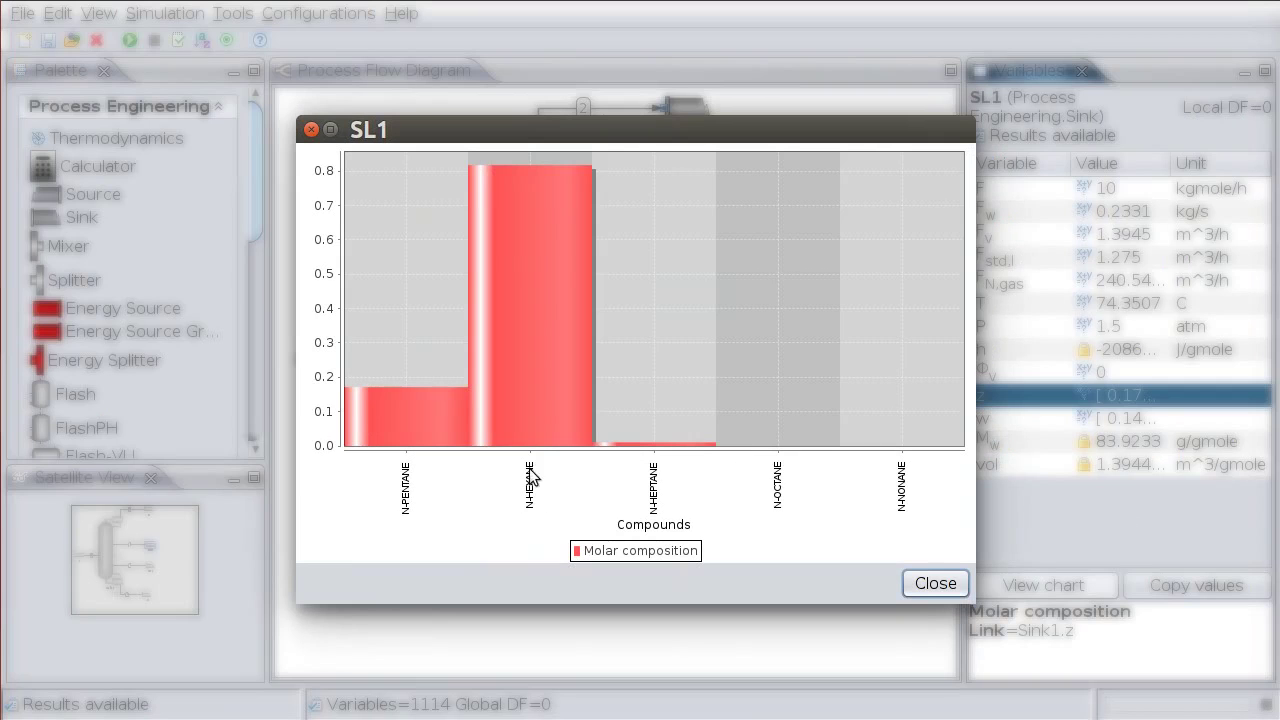
pyautogui.click(935, 582)
# Step: View the molar composition (z) chart of side draw SL2
pyautogui.click(697, 410)
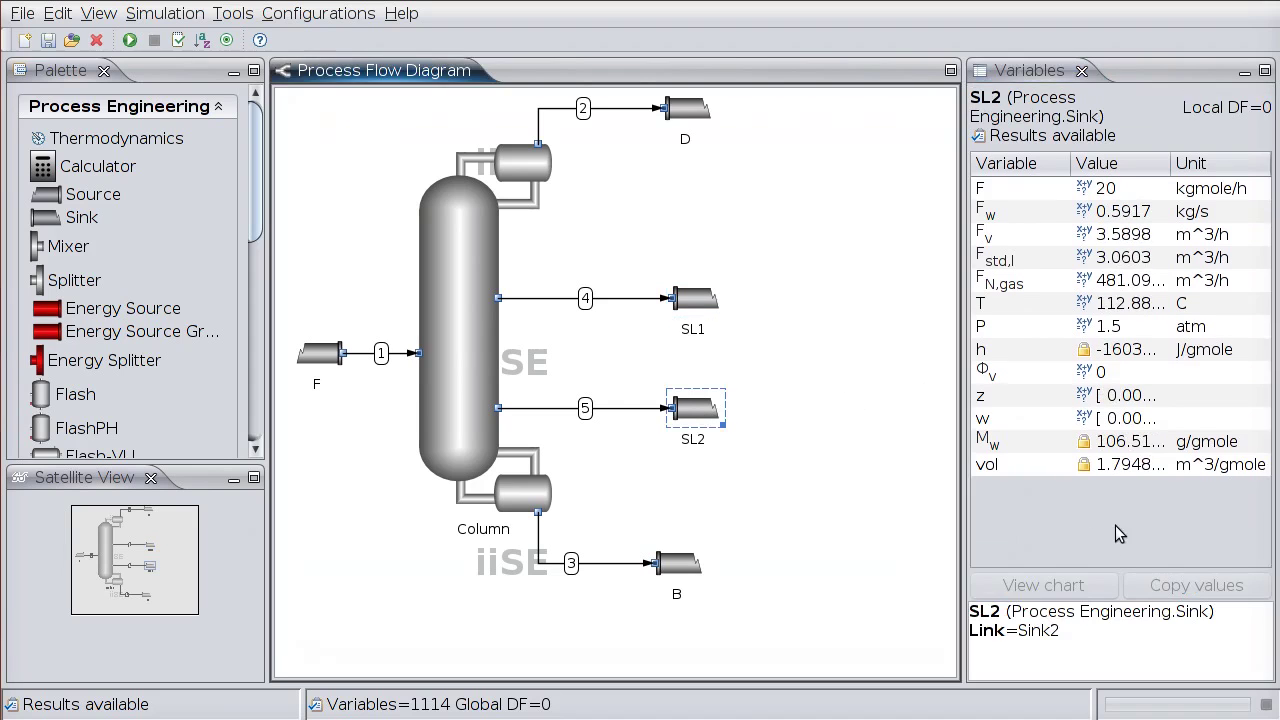
pyautogui.click(1010, 412)
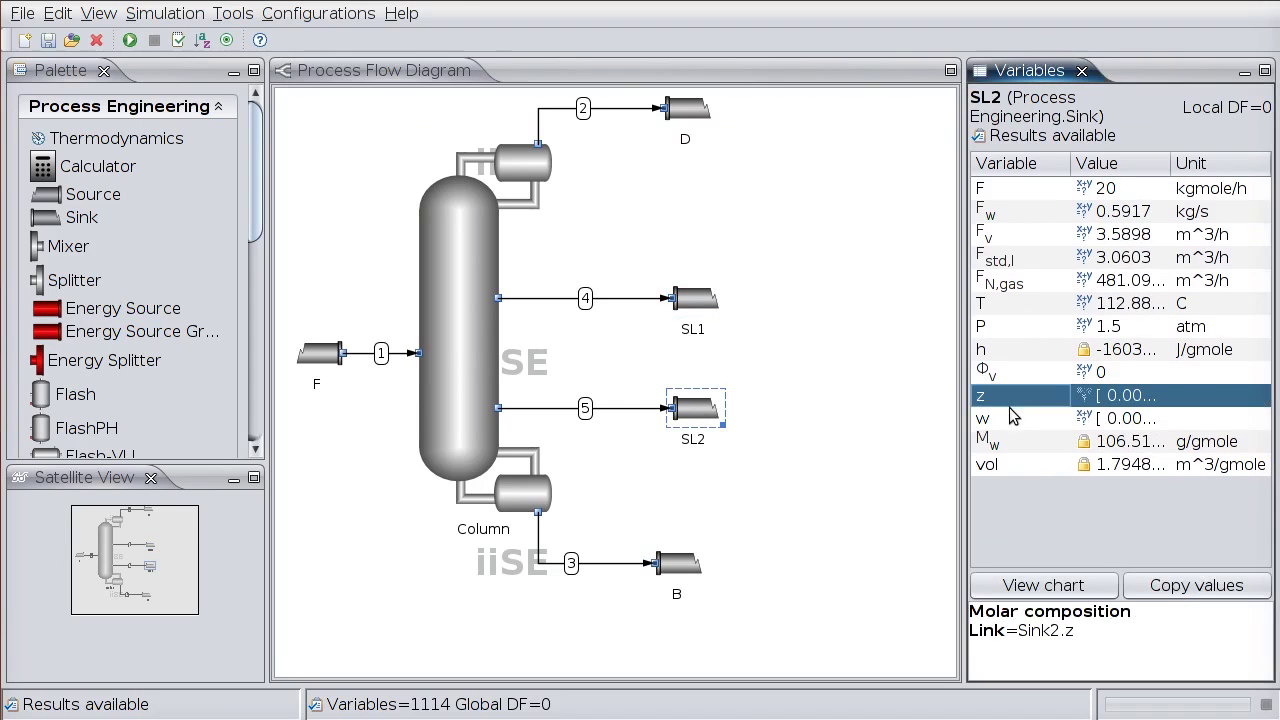
pyautogui.click(1068, 583)
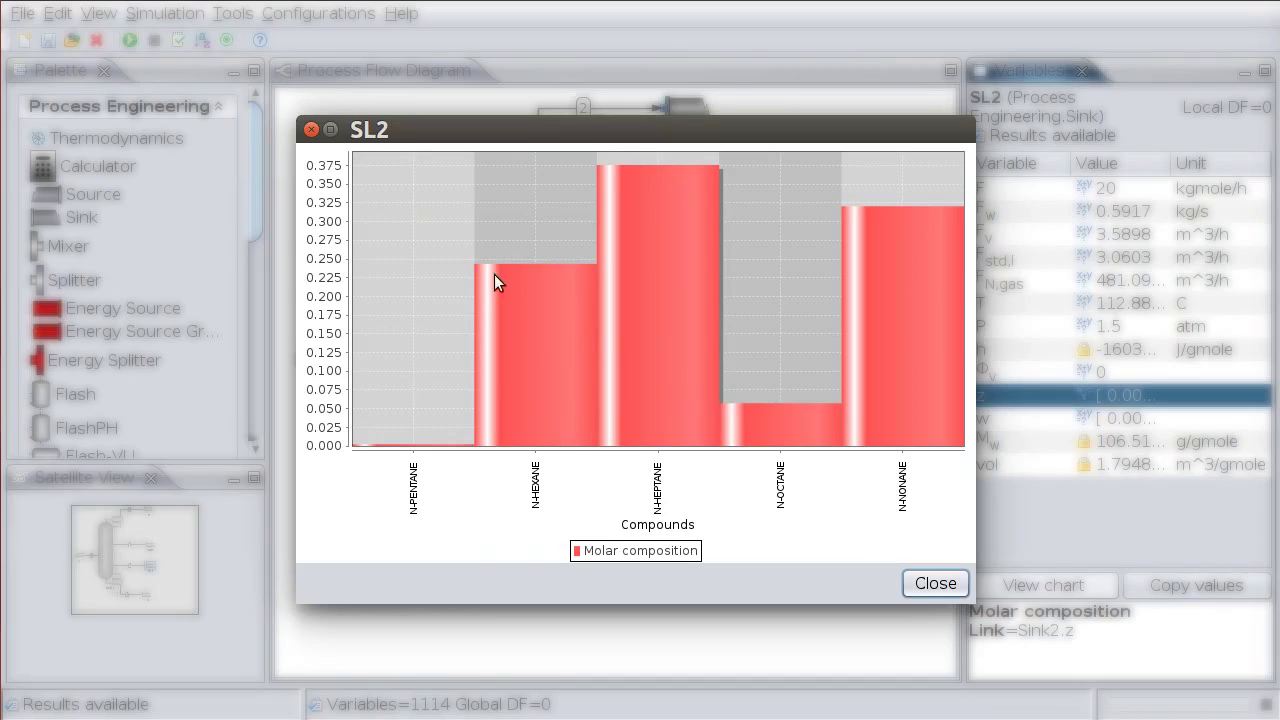
pyautogui.click(931, 580)
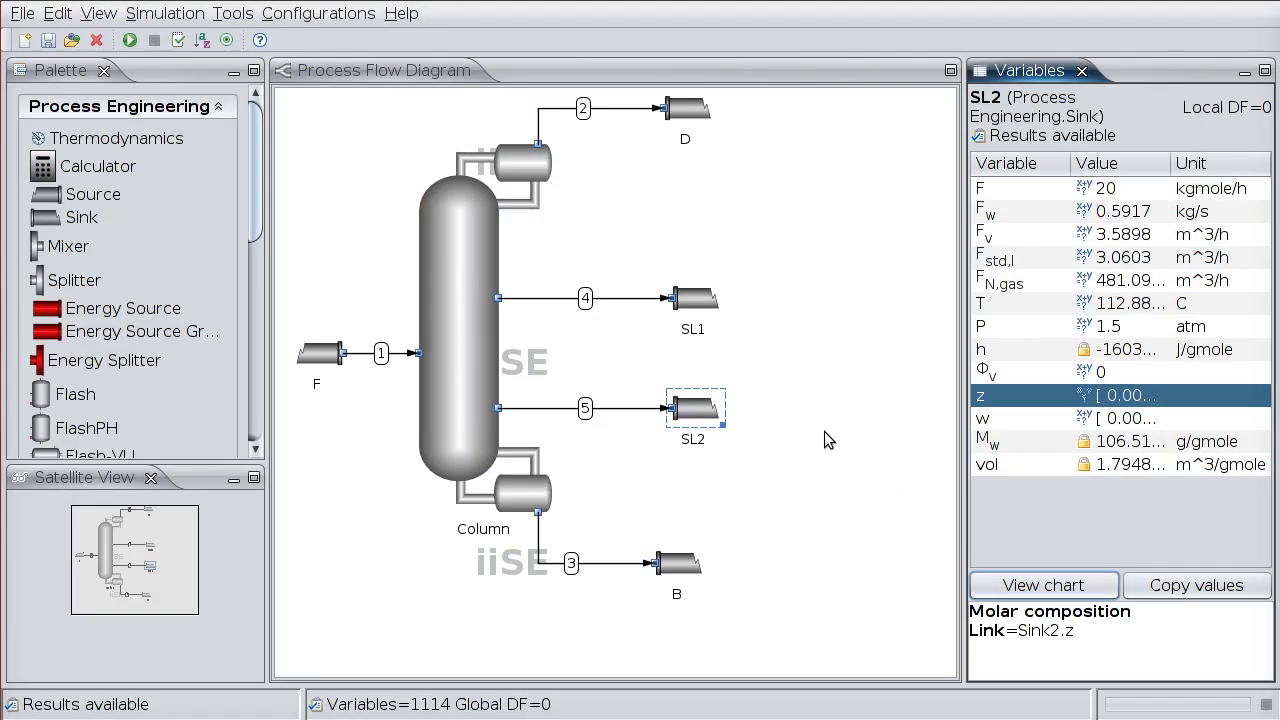
# Step: Nudge the SL2 sink slightly left and clear the diagram selection
pyautogui.moveTo(708, 416); pyautogui.dragTo(698, 416)
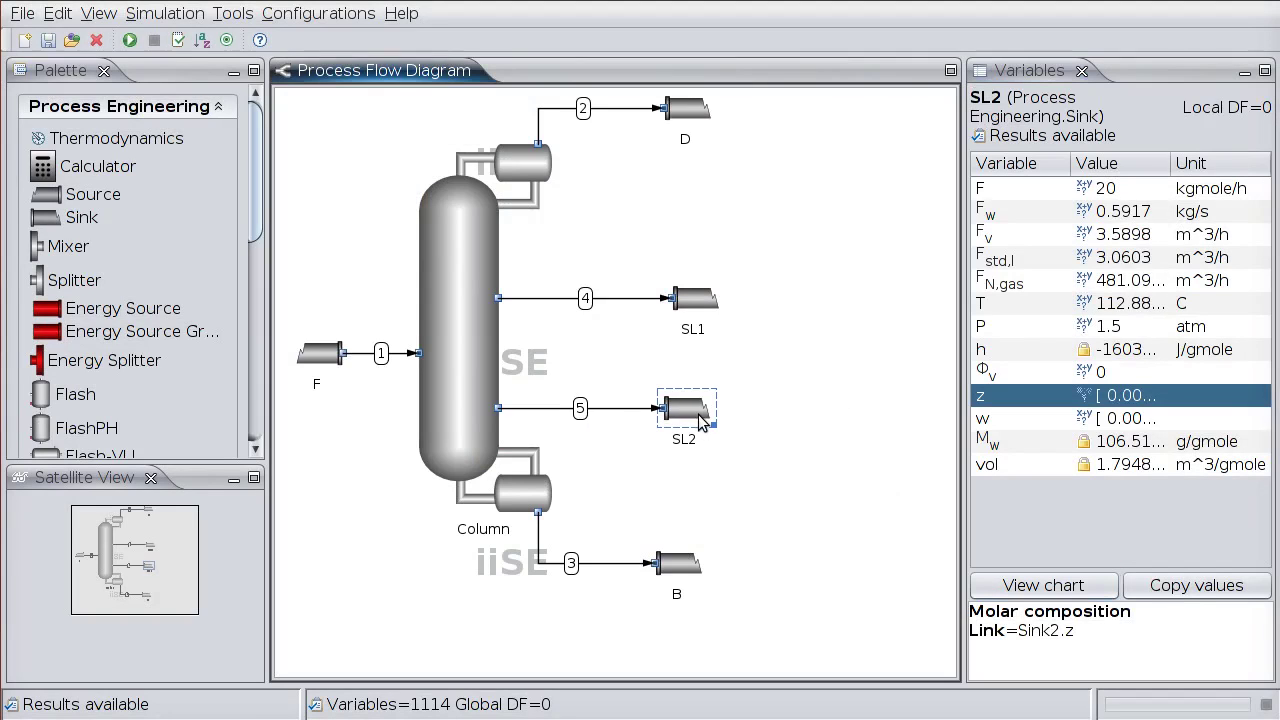
pyautogui.click(702, 305)
pyautogui.click(700, 112)
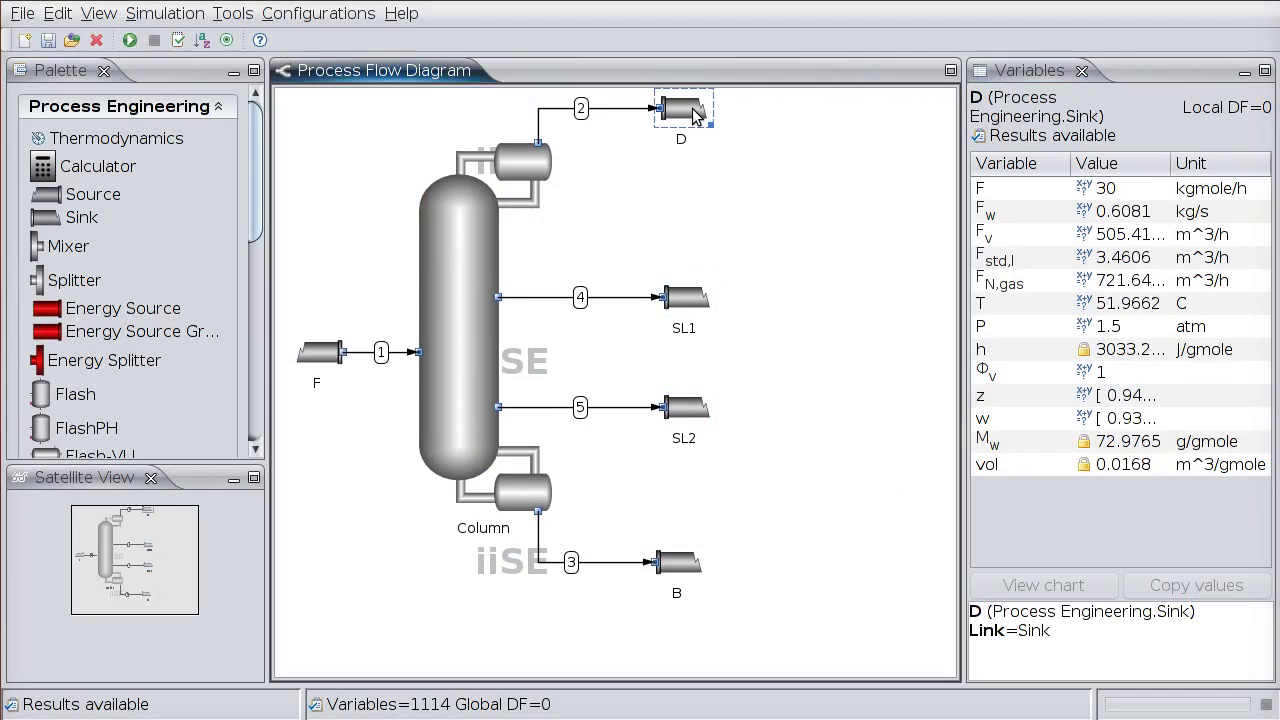
pyautogui.click(760, 181)
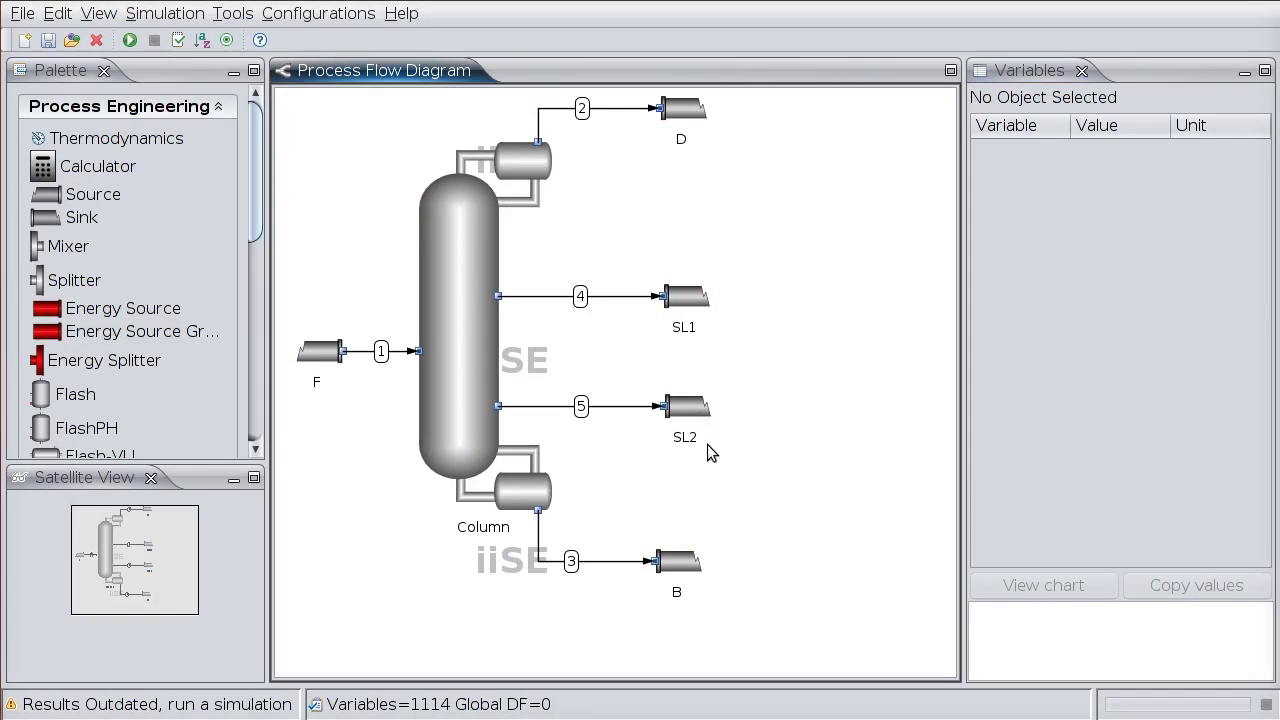
# Step: Set the column's reflux ratio R to 10, rerun, and select side draw SL1
pyautogui.click(448, 312)
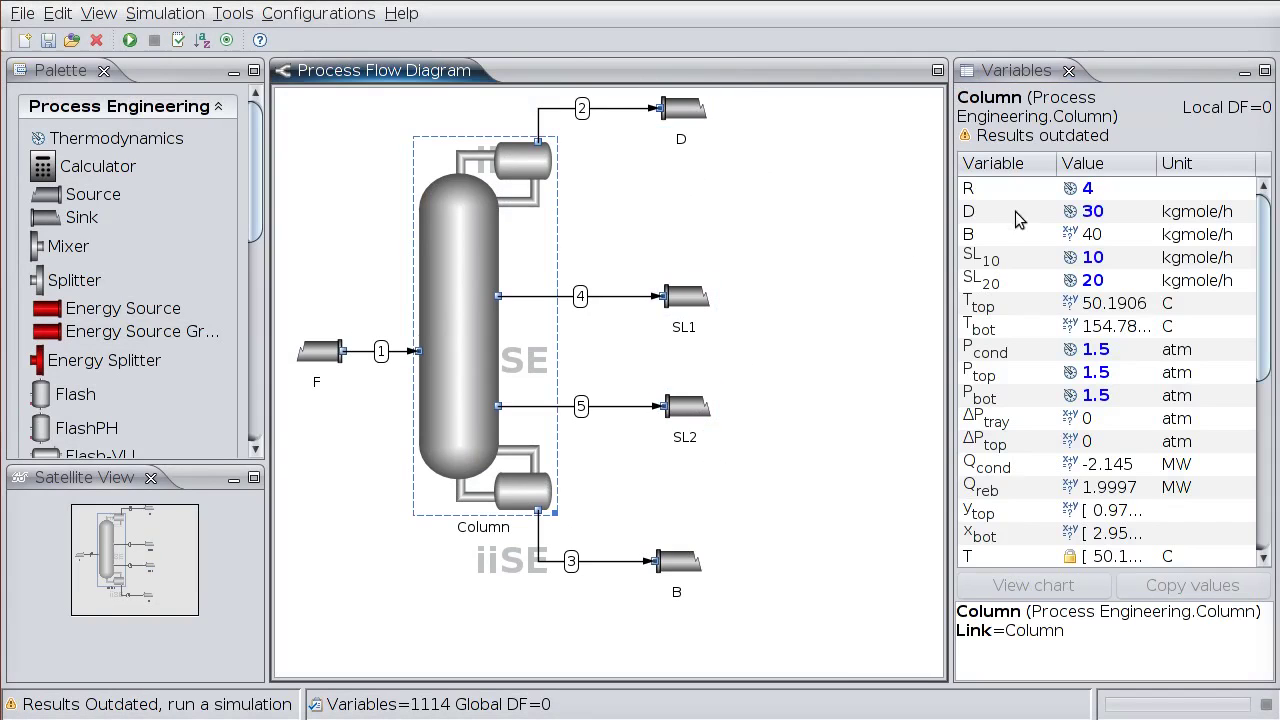
pyautogui.click(1095, 189)
pyautogui.write('1')
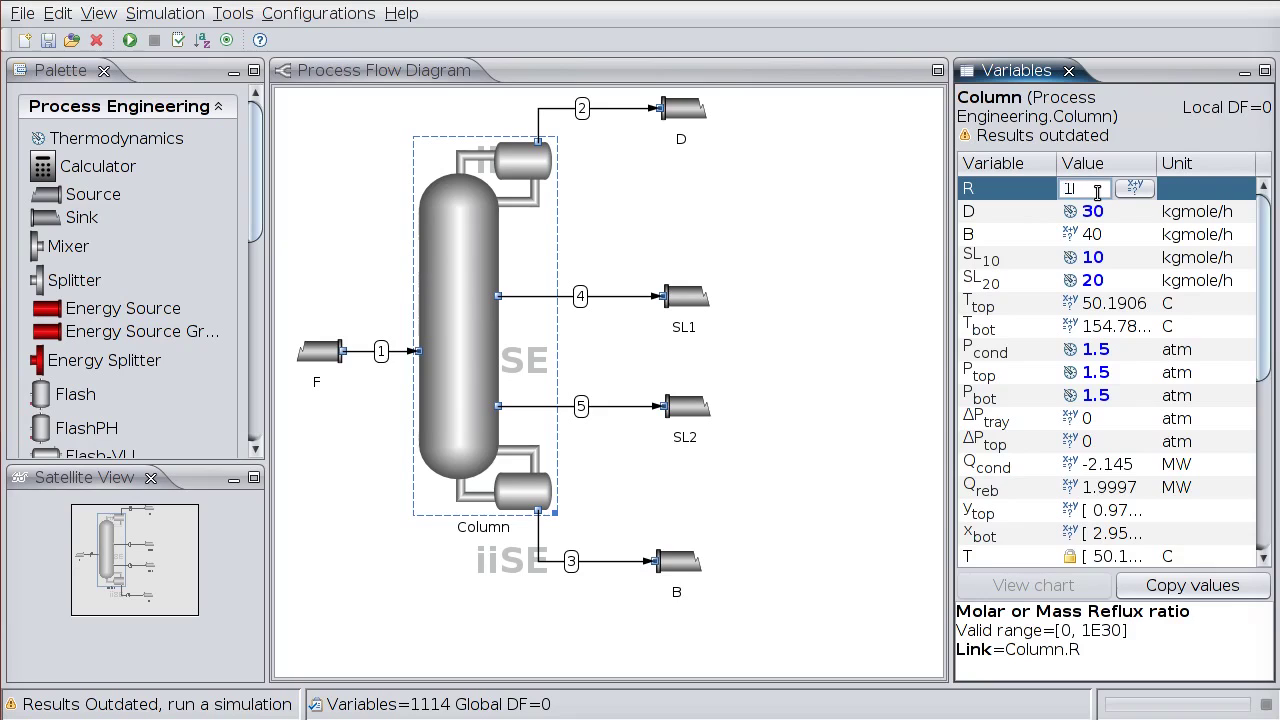
pyautogui.write('0')
pyautogui.press('Return')
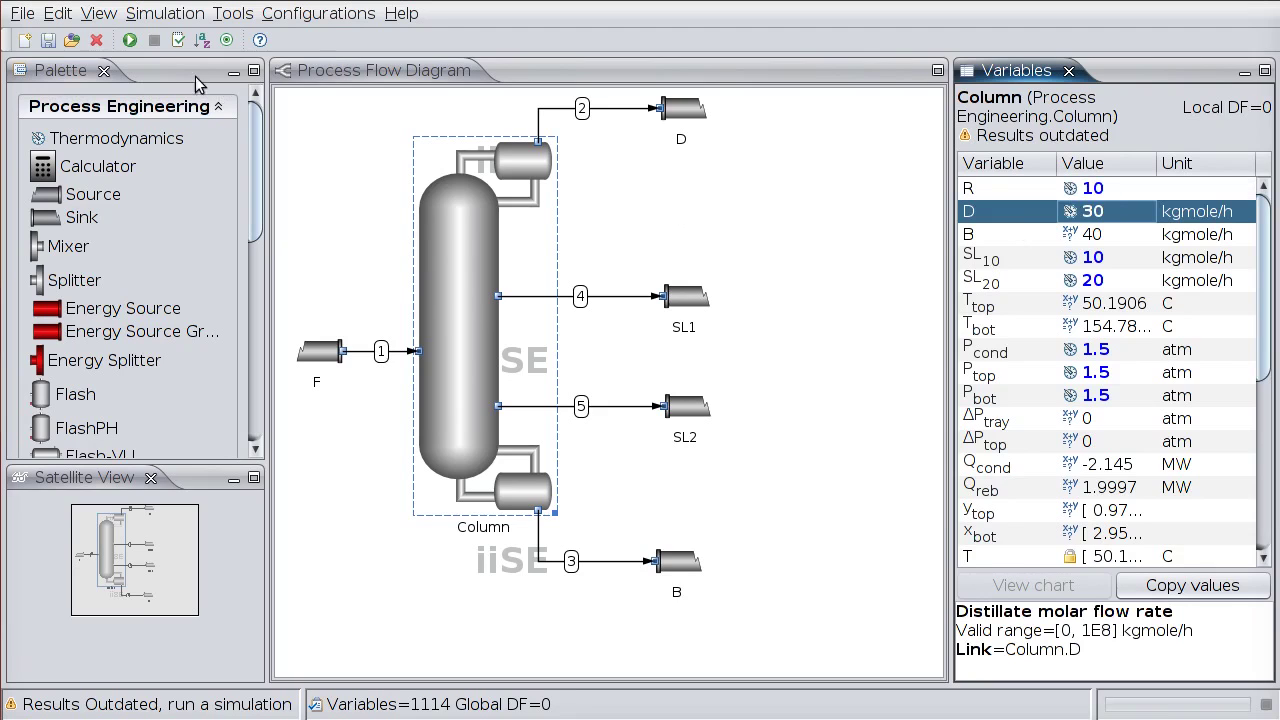
pyautogui.click(129, 40)
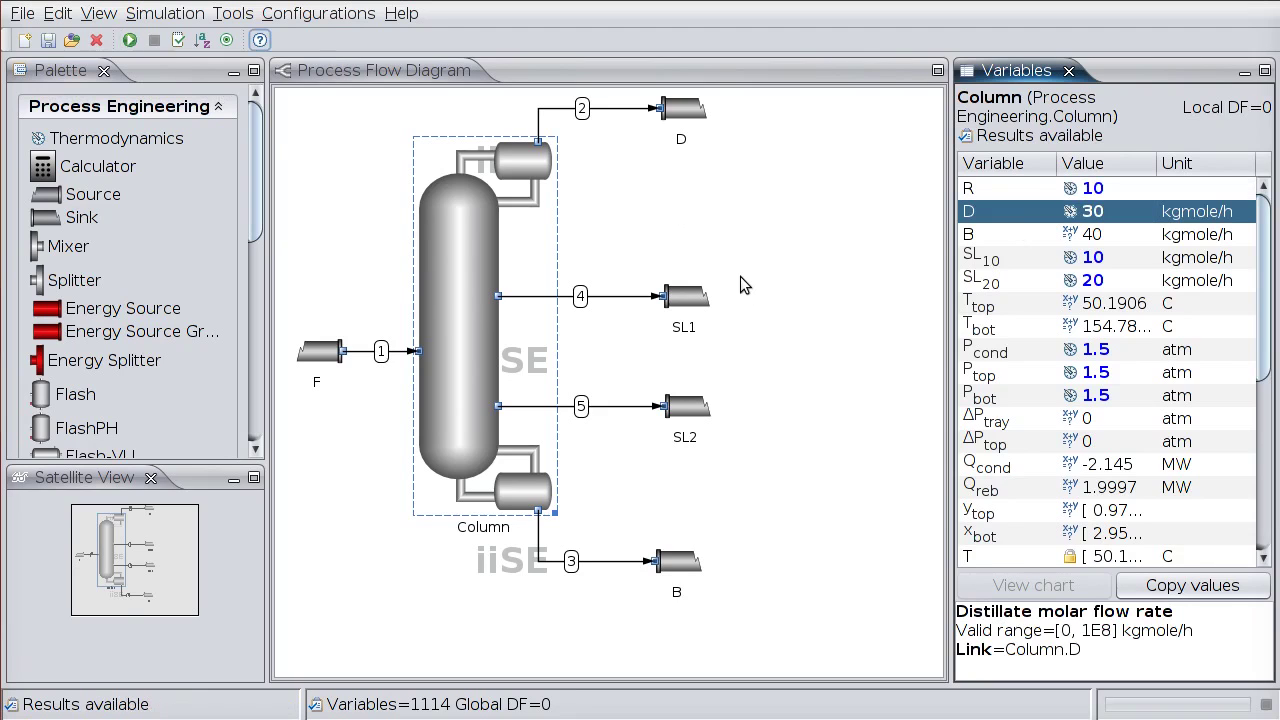
pyautogui.click(690, 300)
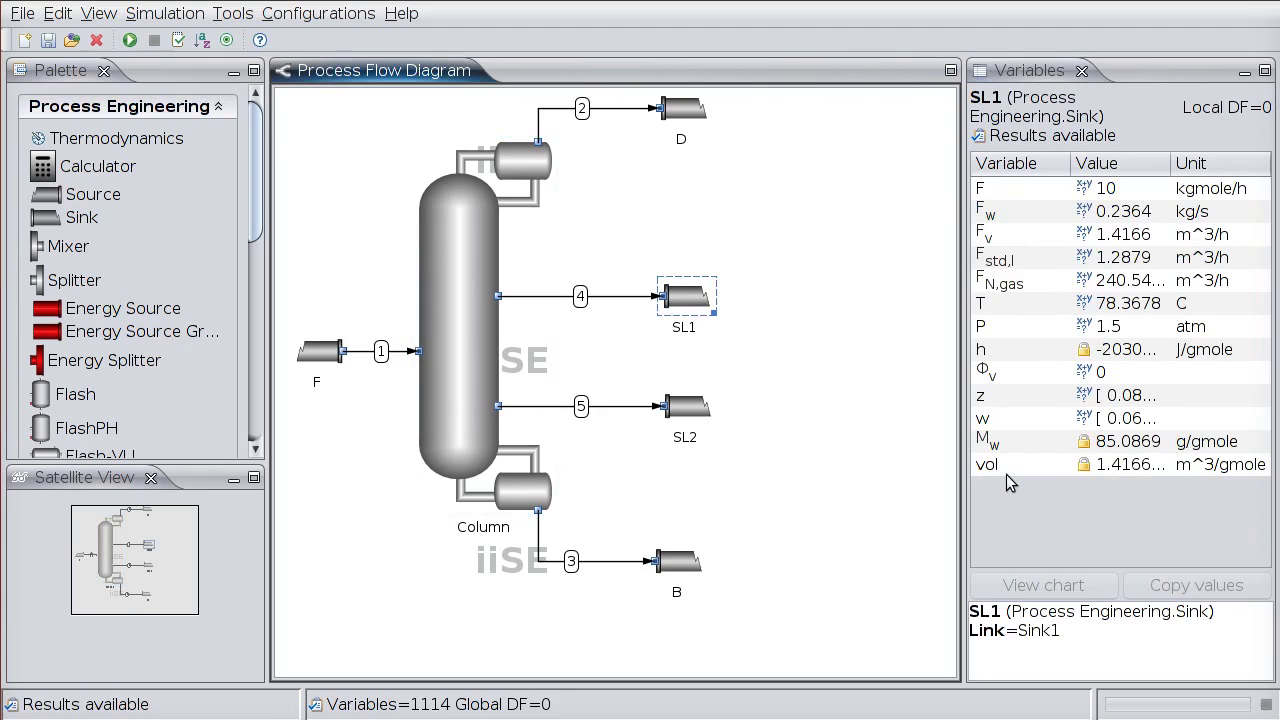
# Step: Review the updated SL1 molar composition (z) chart
pyautogui.click(1012, 396)
pyautogui.click(1058, 585)
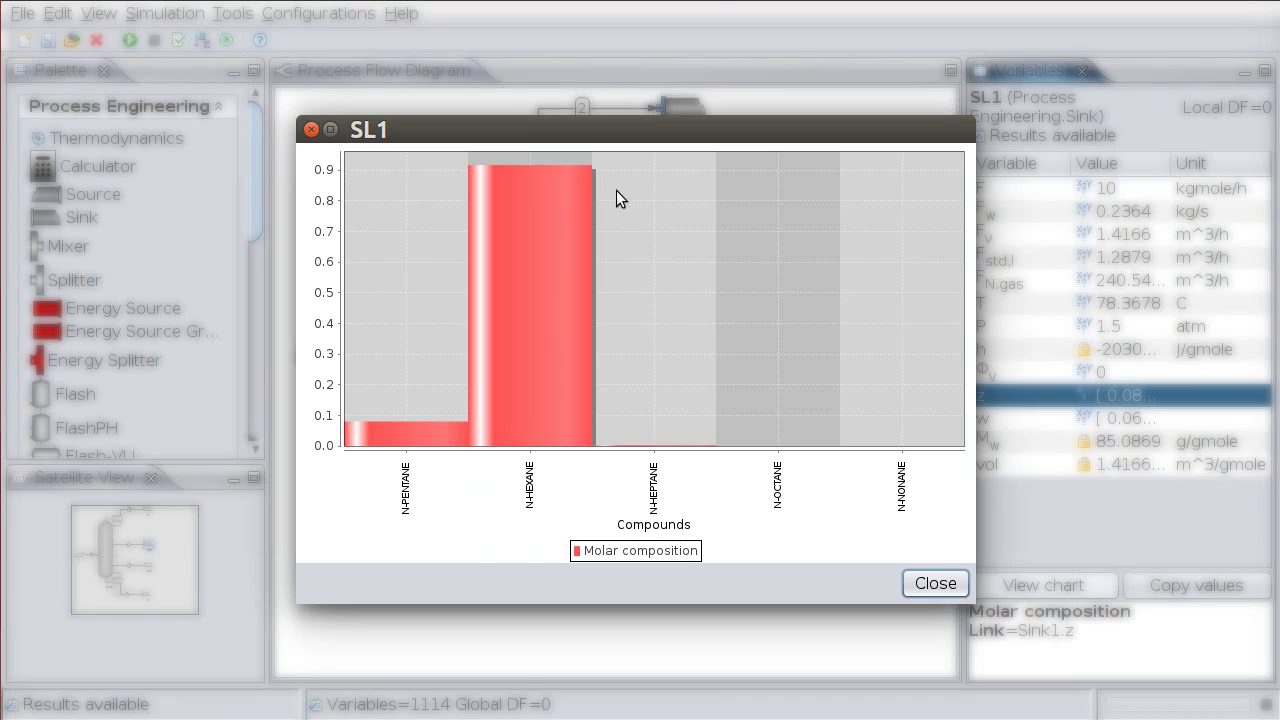
pyautogui.click(920, 580)
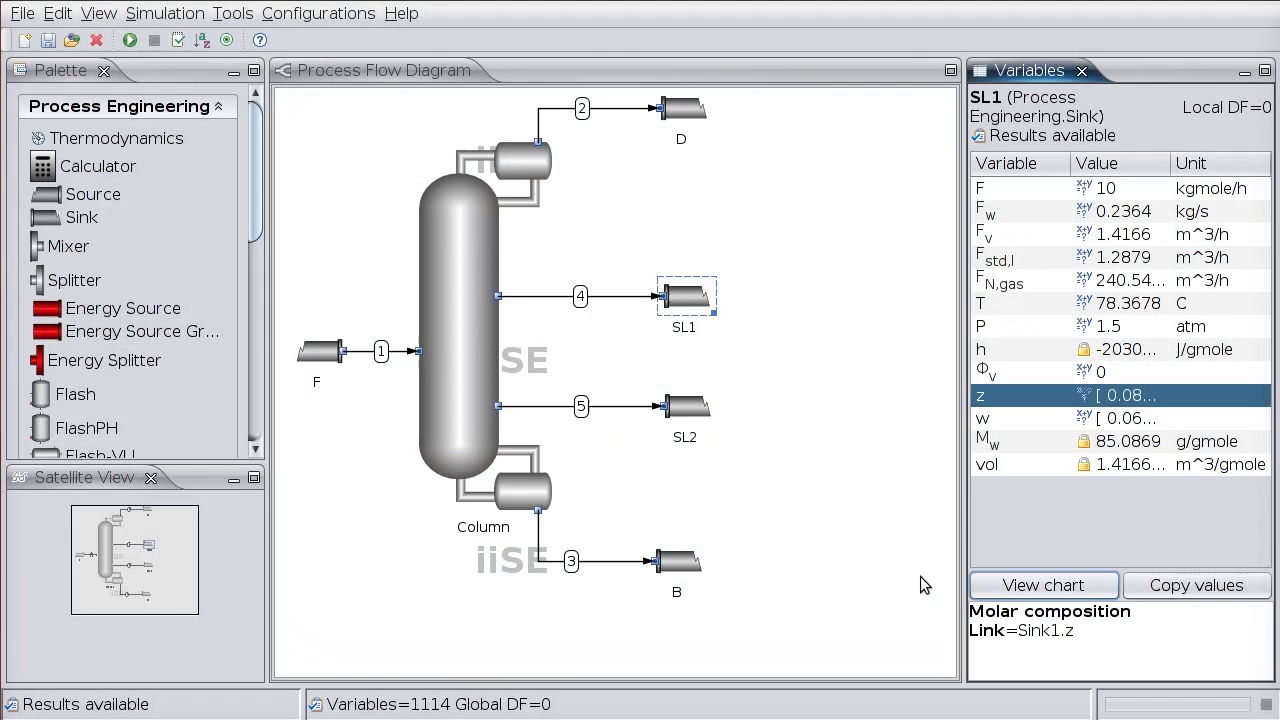
# Step: Review the updated SL2 molar composition chart, mostly heptane at 107.90 °C
pyautogui.click(672, 416)
pyautogui.click(995, 398)
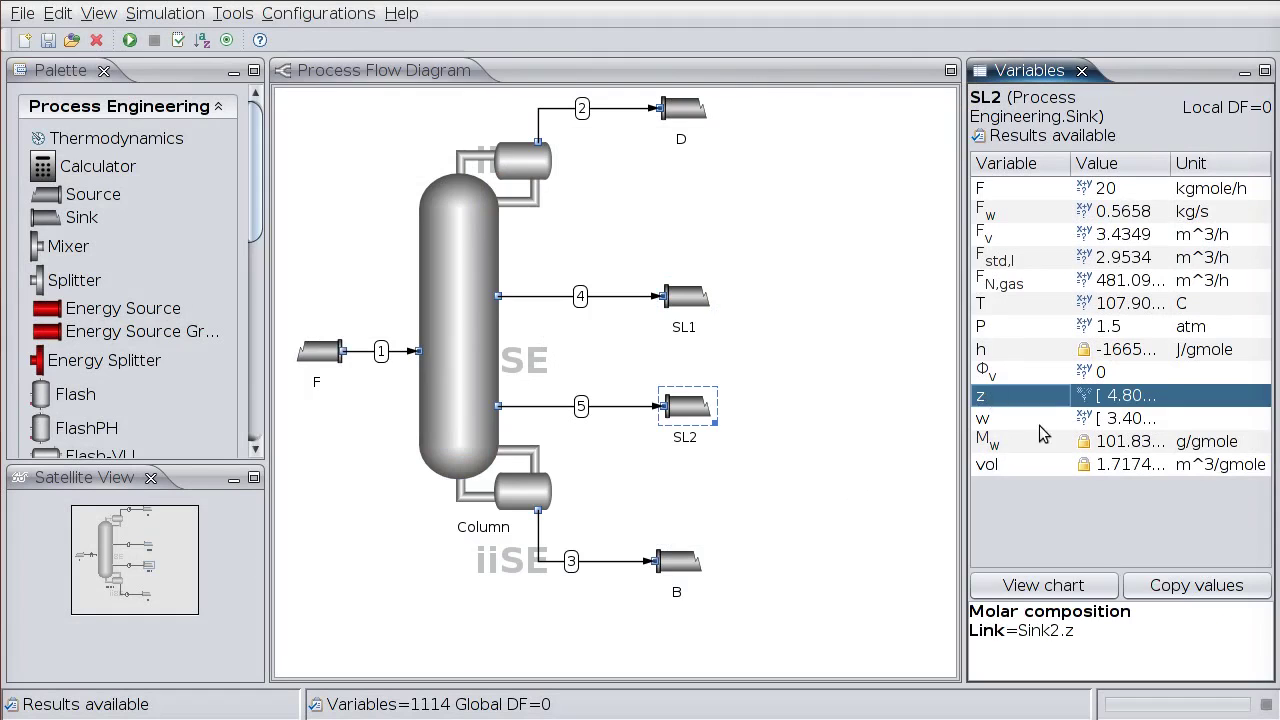
pyautogui.click(1088, 583)
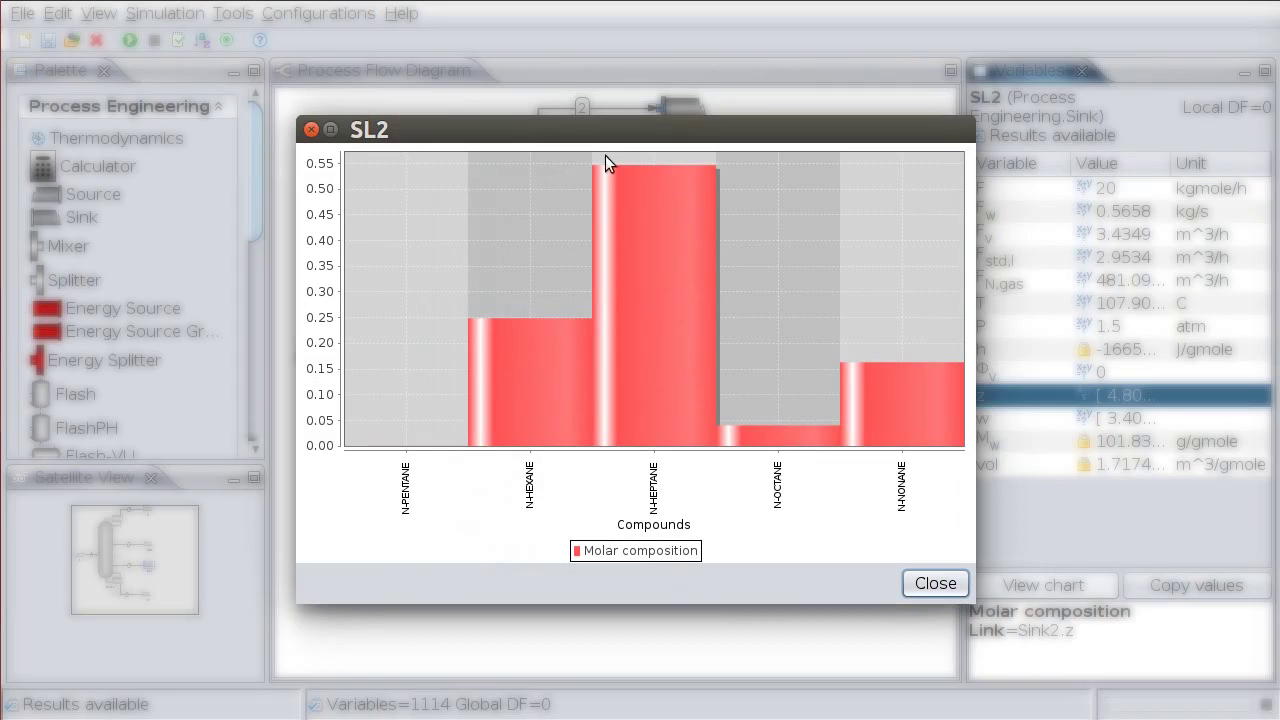
pyautogui.click(935, 584)
# Step: Review the bottoms B composition chart, mostly nonane at 154.78 °C, then clear the selection
pyautogui.click(680, 570)
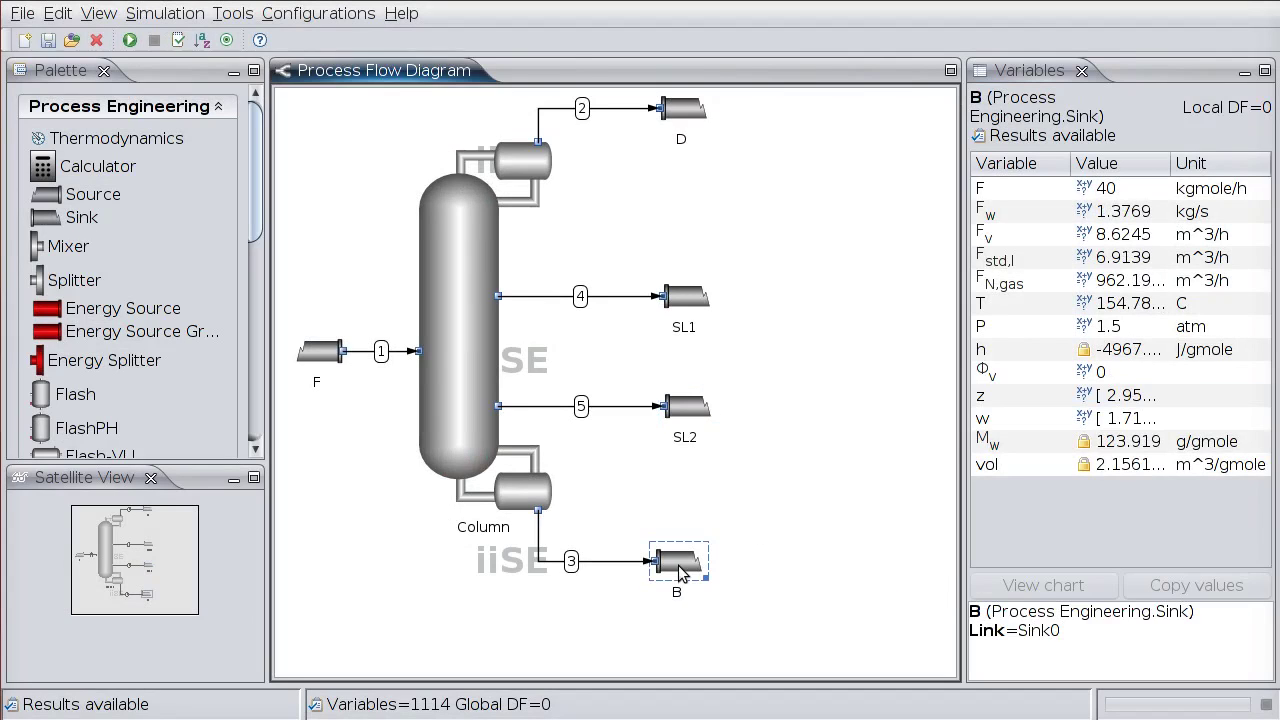
pyautogui.click(1006, 400)
pyautogui.click(1050, 587)
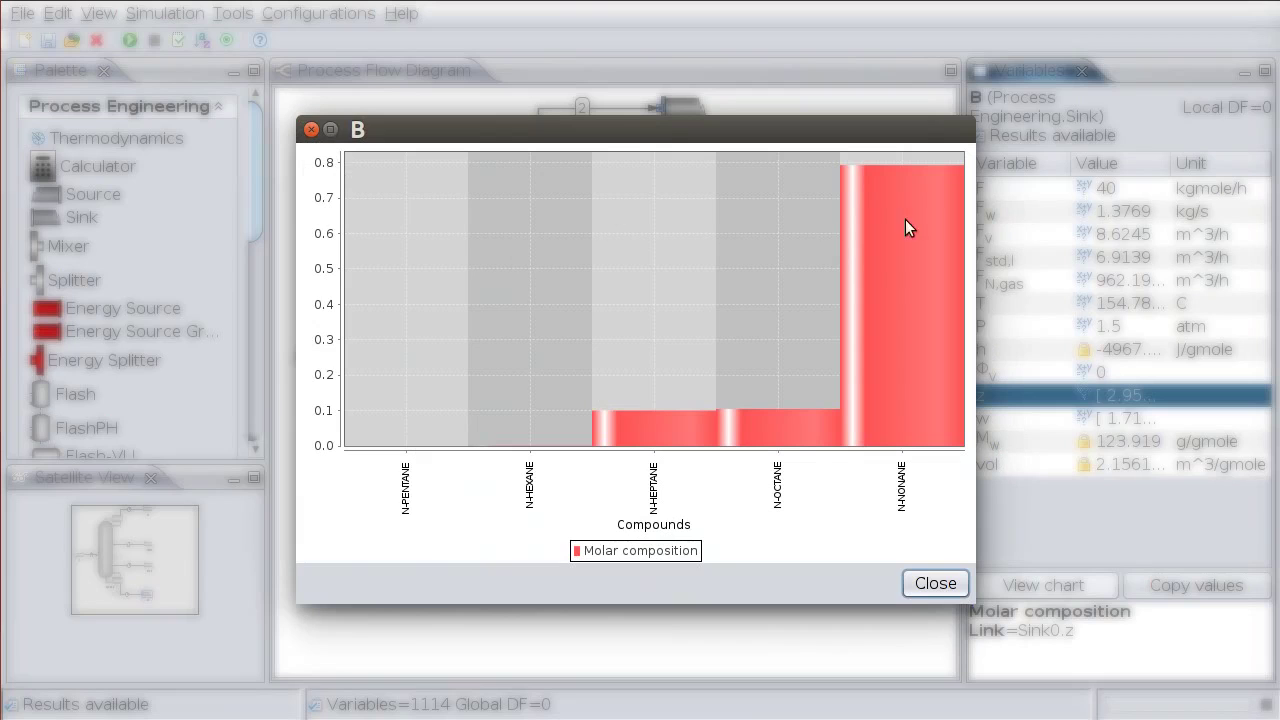
pyautogui.click(934, 584)
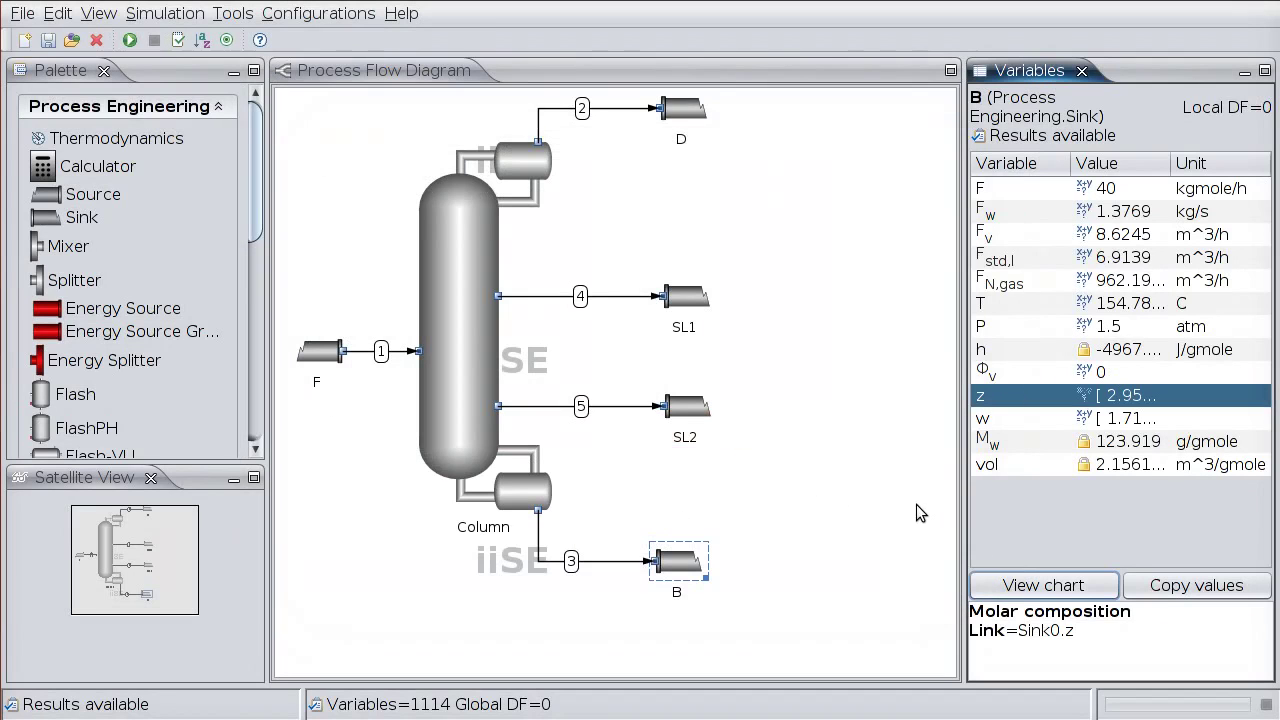
pyautogui.click(851, 516)
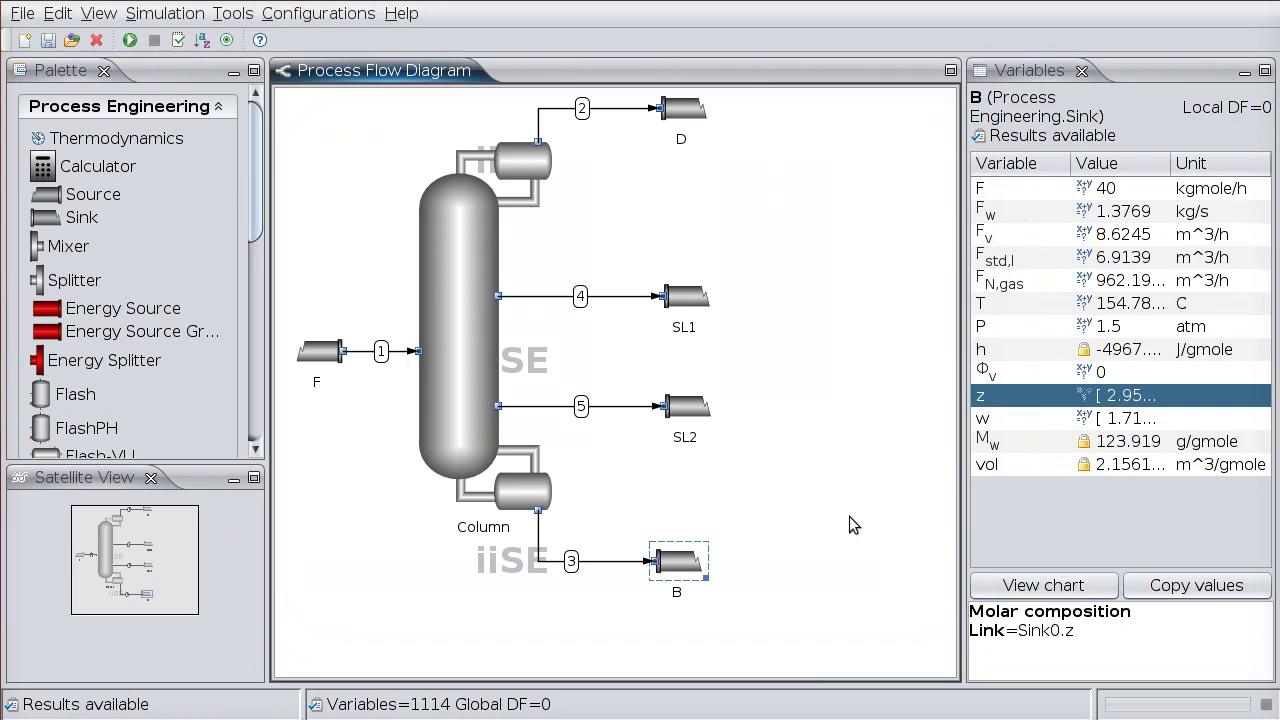